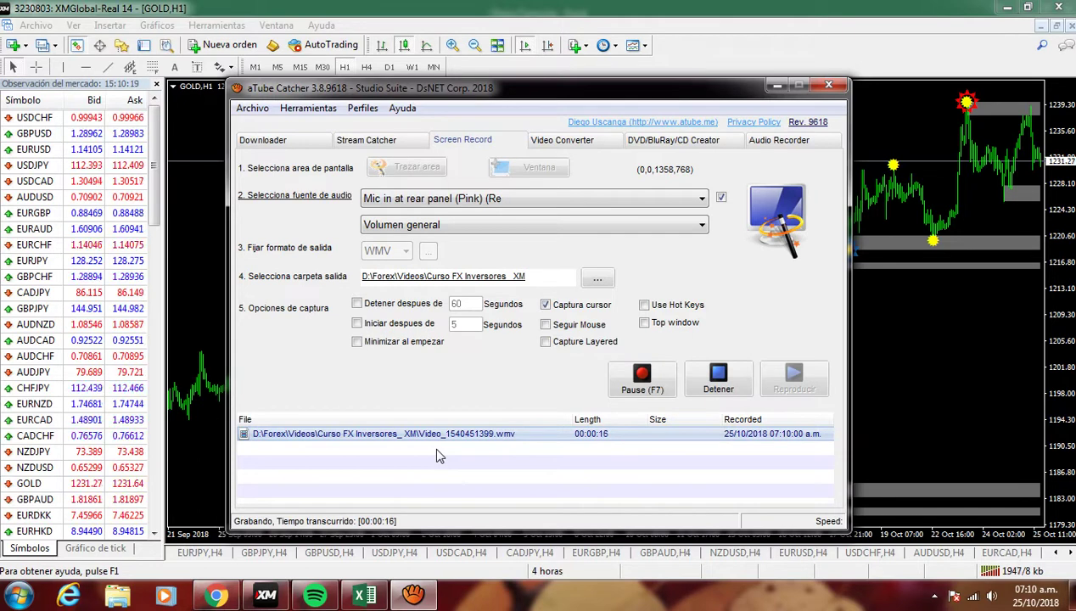
- Bring the GOLD H1 trading chart in front of the running aTube Catcher recorder
click(881, 363)
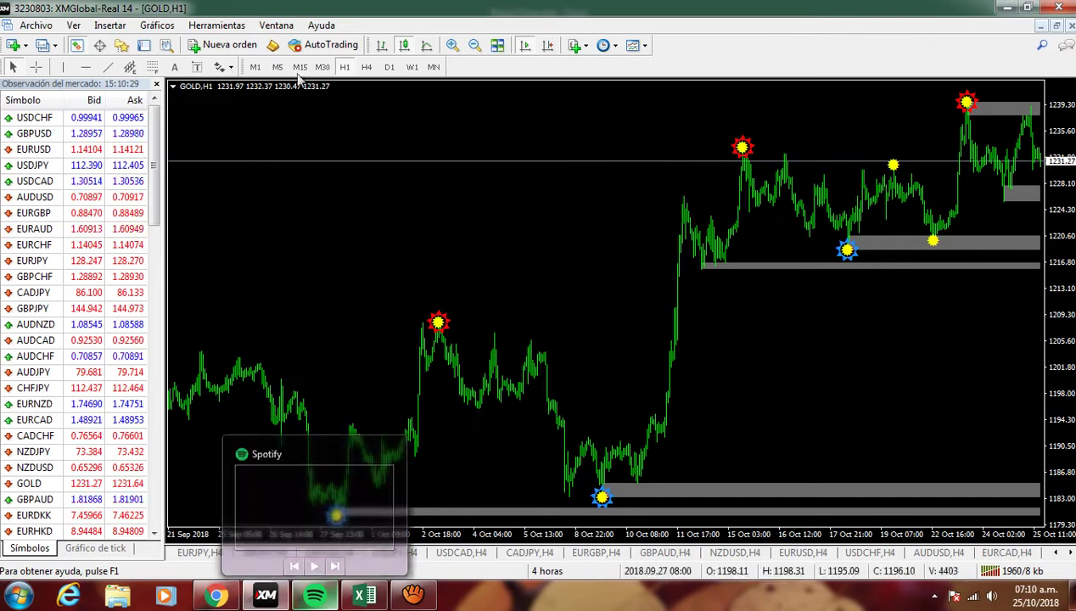
- Put the GOLD chart on H4 with chart shift, checking the daily view before returning to H4
click(367, 68)
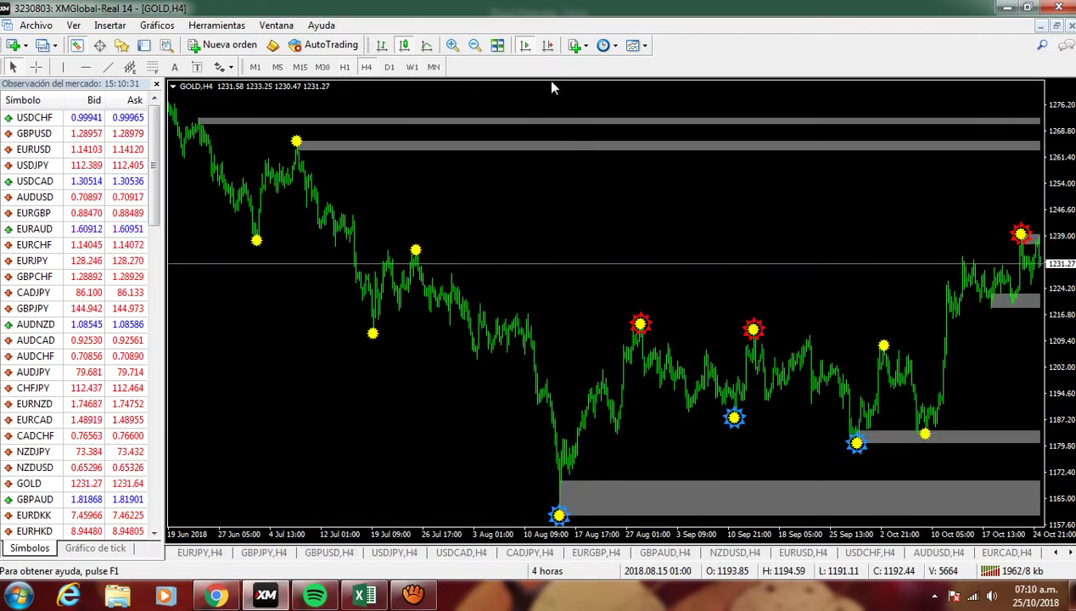
click(547, 45)
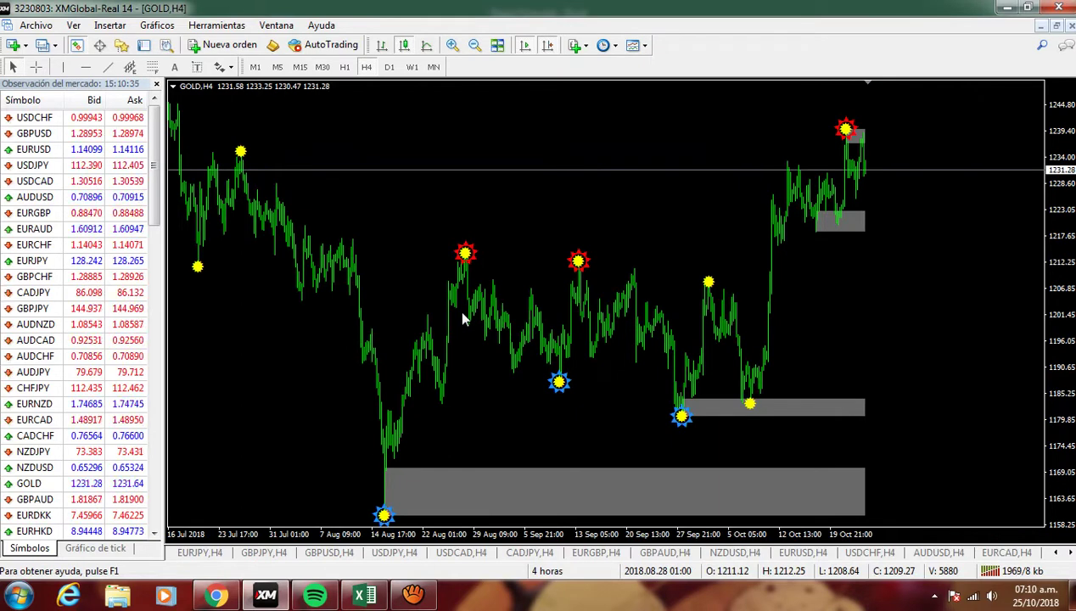
click(365, 596)
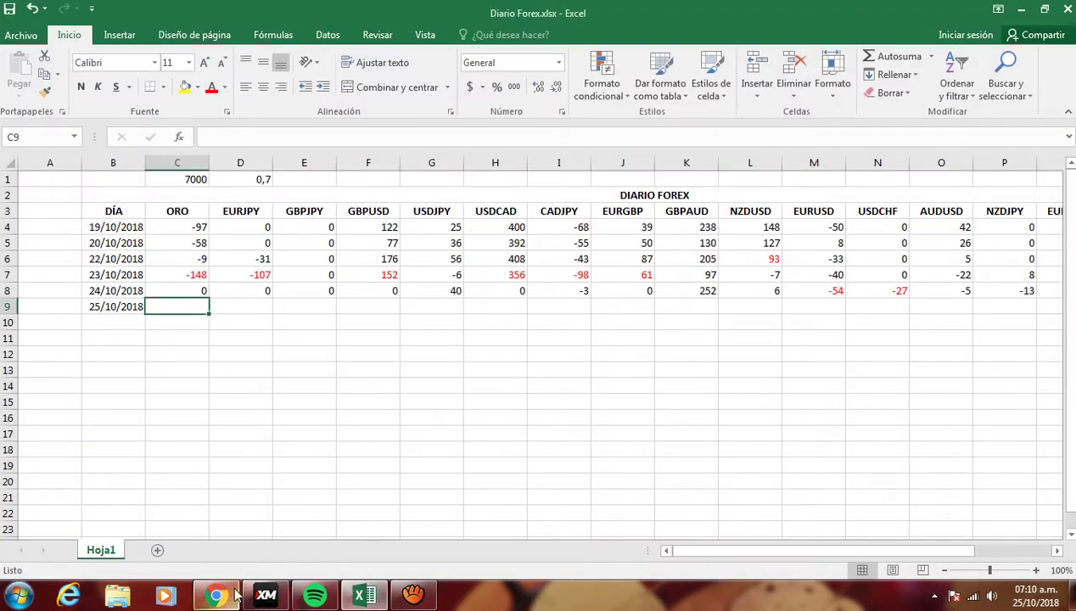
click(265, 597)
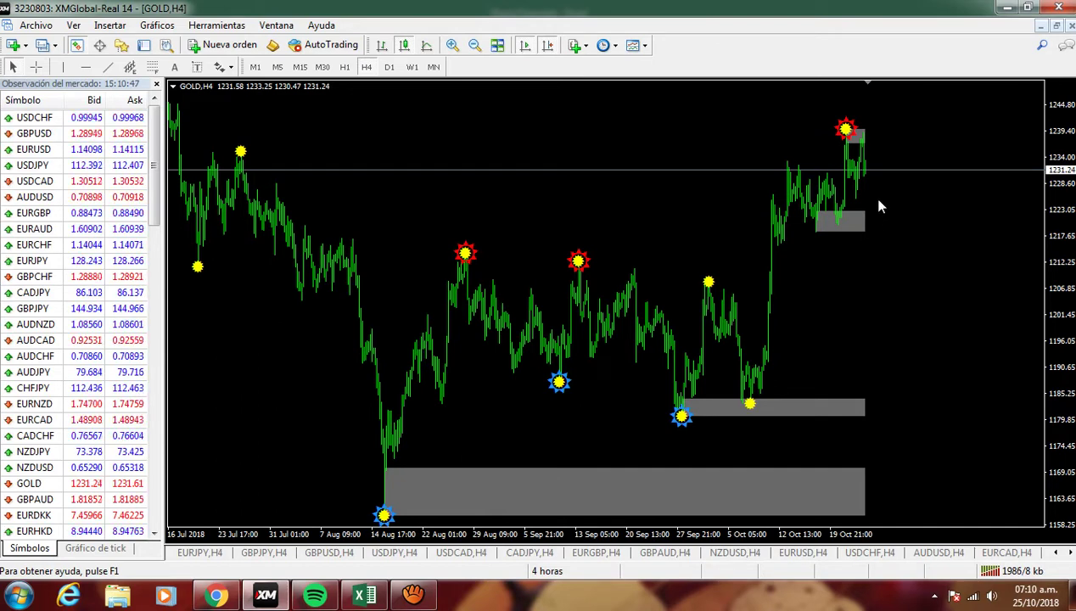
click(389, 67)
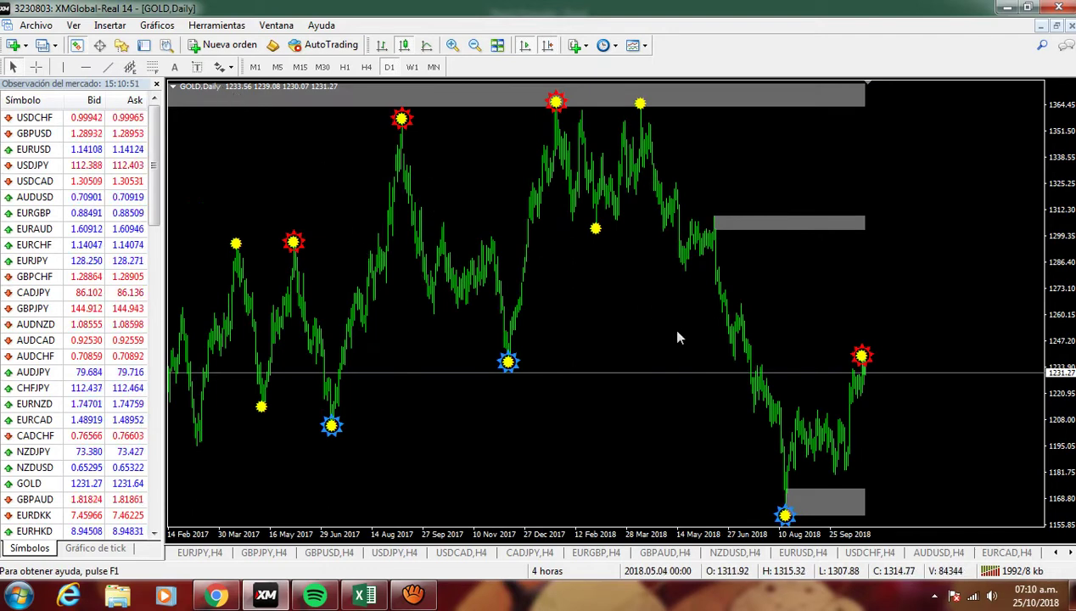
click(364, 68)
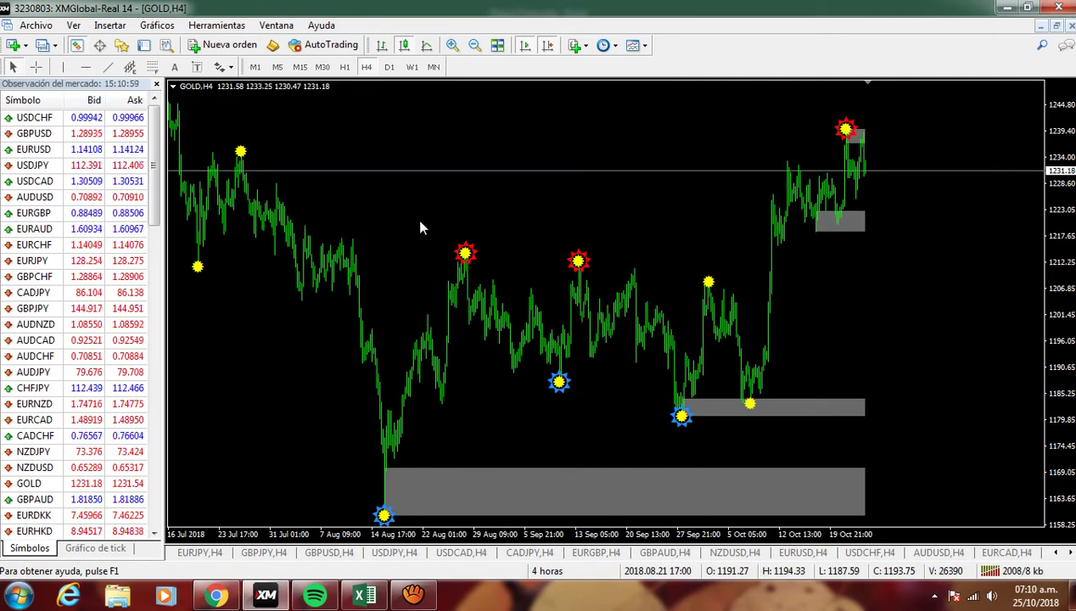
- Raise the system volume, then bring up the Diario Forex workbook
click(990, 597)
drag(983, 463, 983, 438)
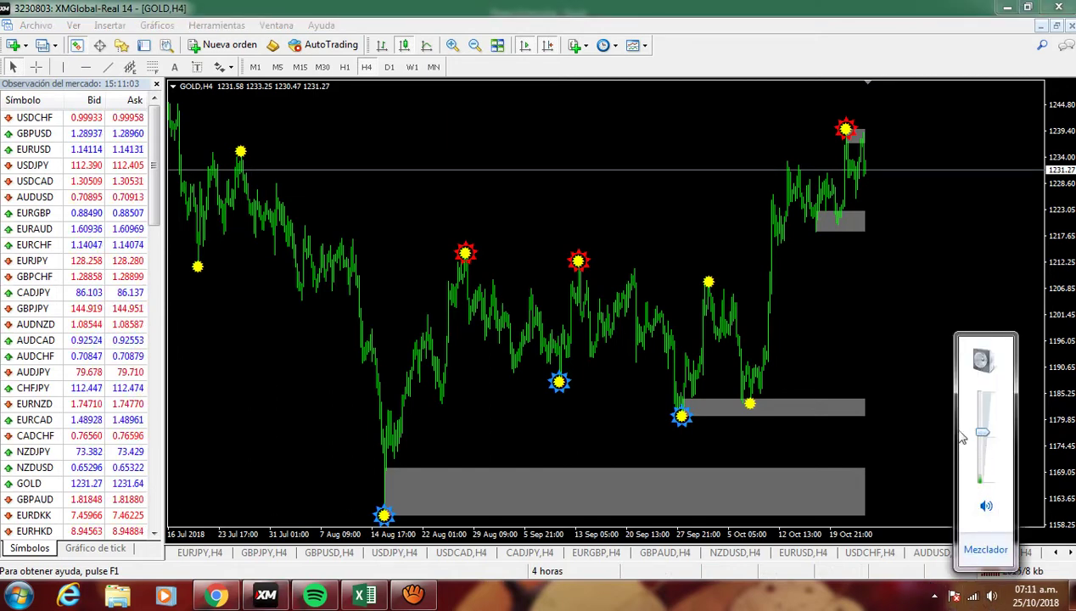
click(853, 348)
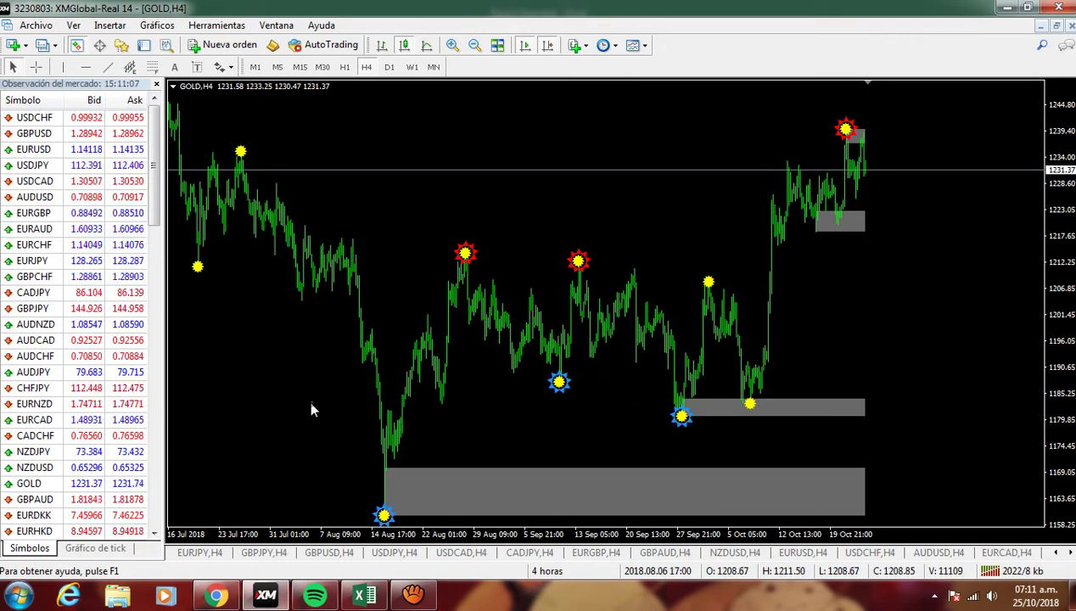
click(365, 594)
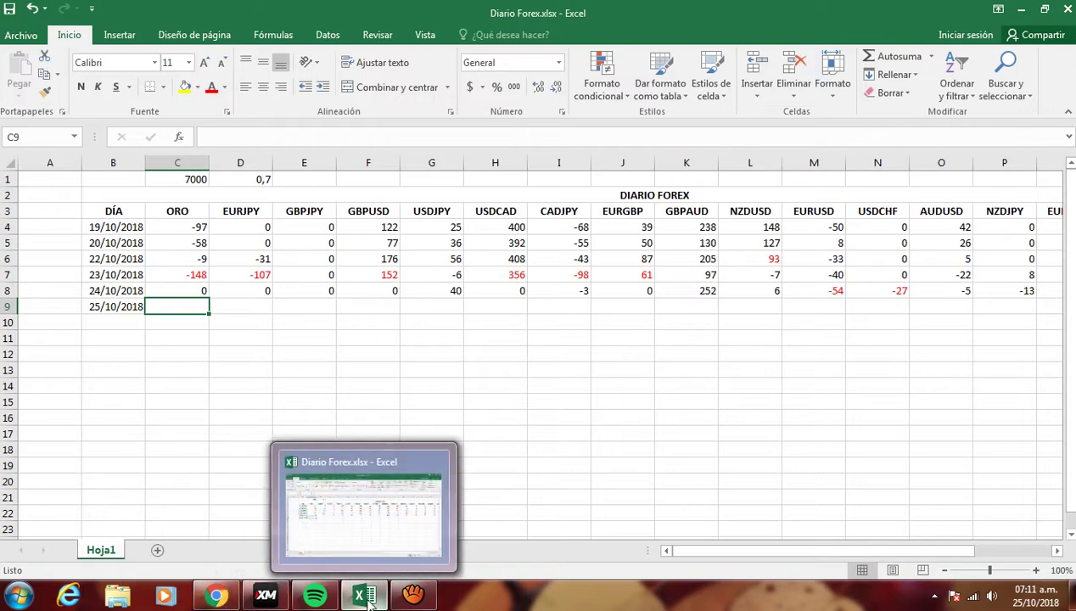
- Show the EURJPY chart in place of GOLD by dragging it from Market Watch
click(265, 598)
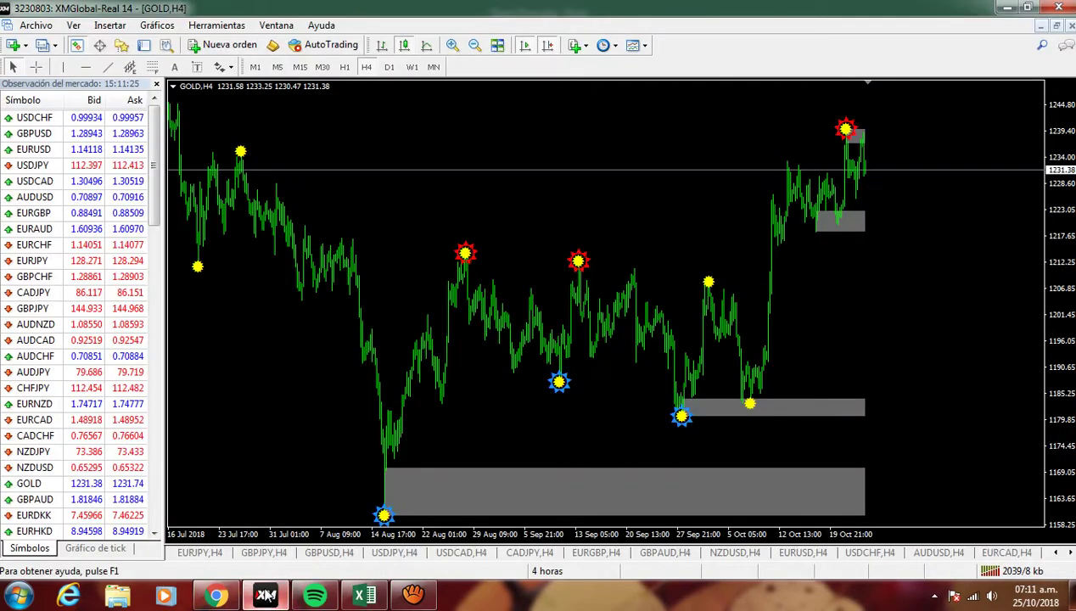
click(365, 598)
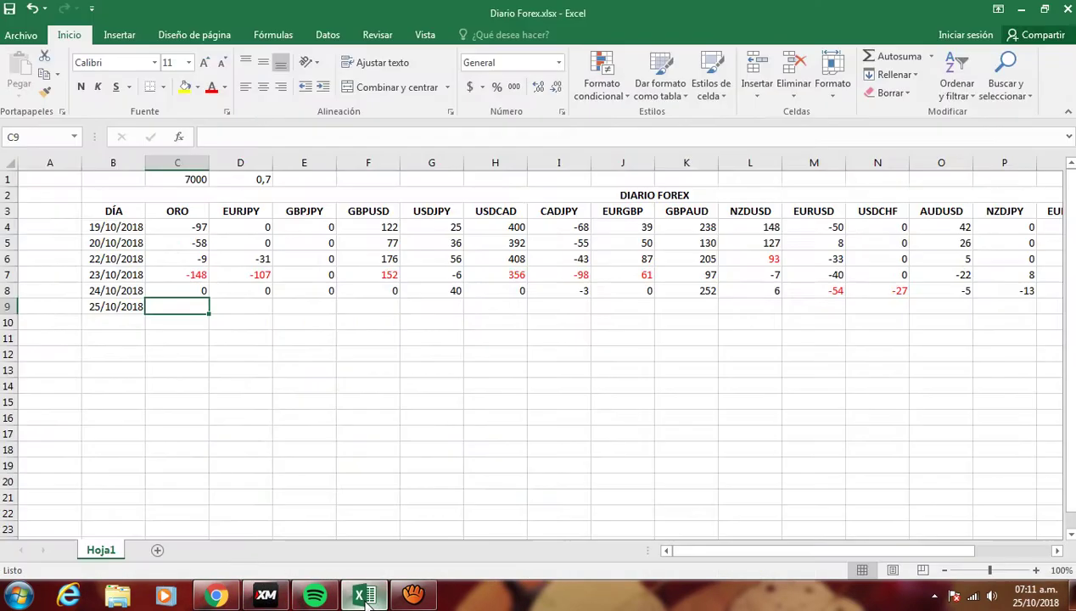
click(266, 597)
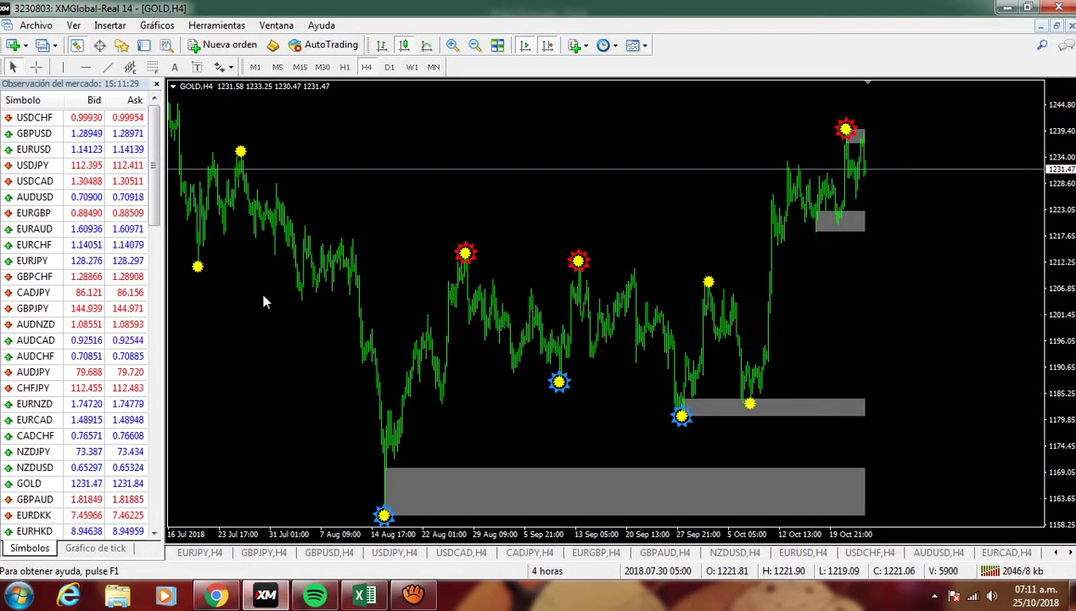
drag(51, 260, 439, 190)
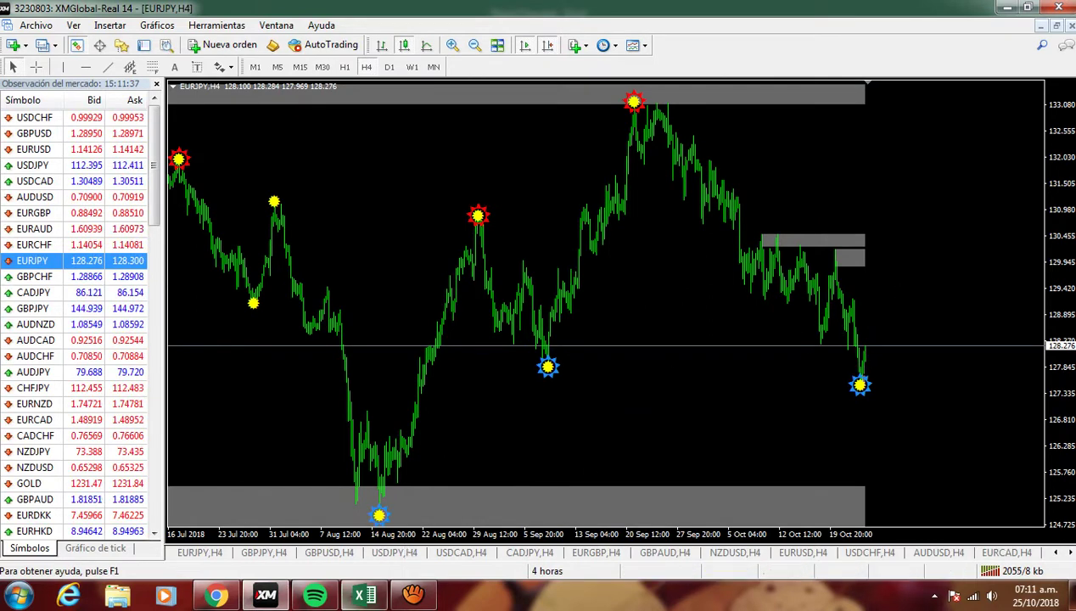
- Enter 0 for ORO and 0 for EURJPY on the 25/10/2018 row
click(365, 596)
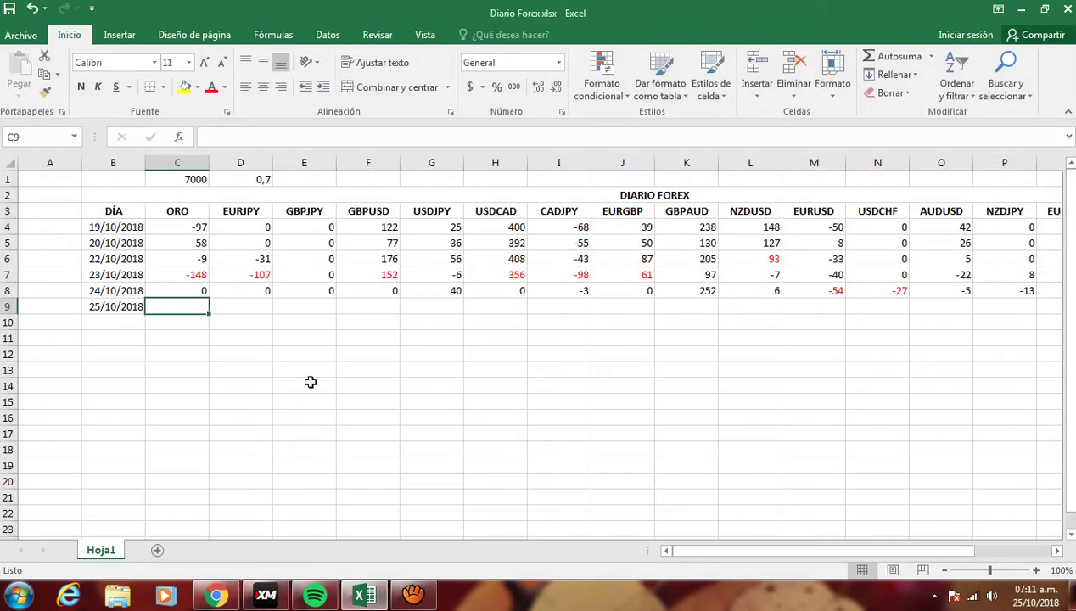
text(0)
key(Tab)
text(0)
key(Tab)
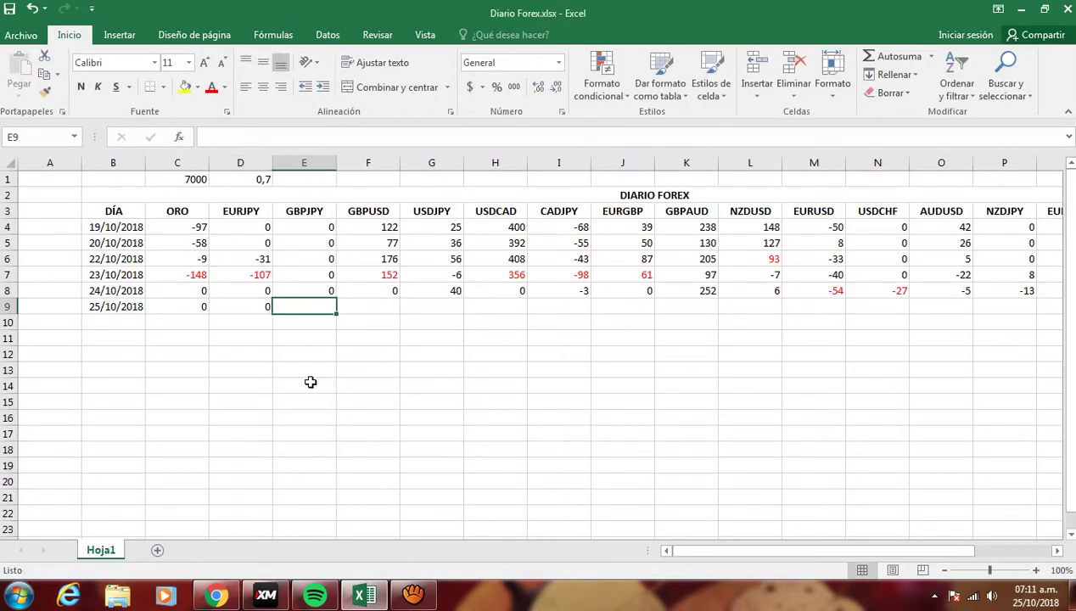
click(266, 596)
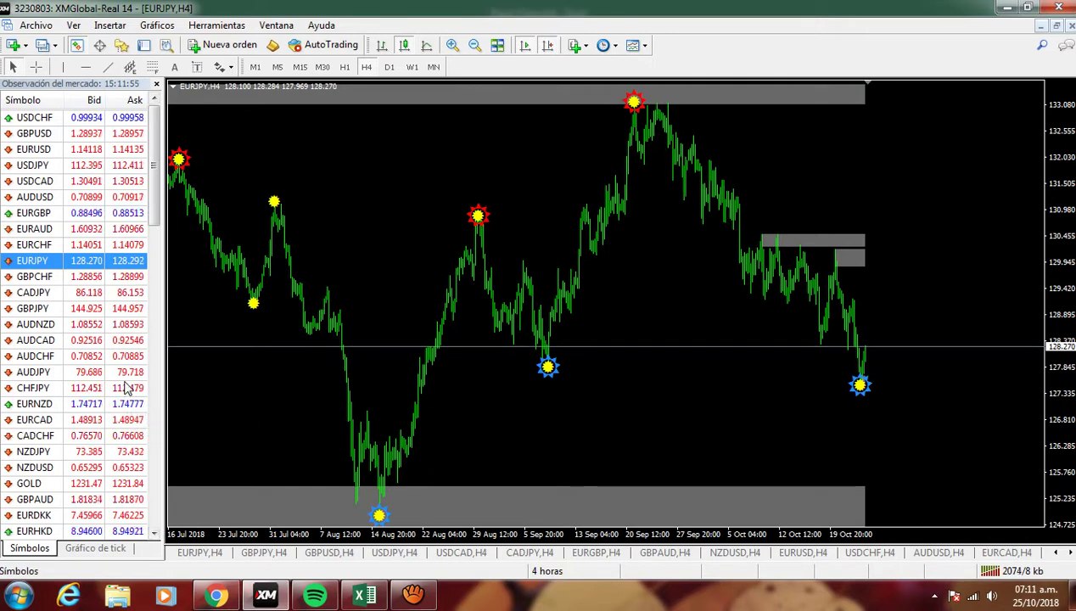
- Show the GBPJPY chart, then enter 0 for GBPJPY in E9 and select the GBPUSD cell
drag(30, 311, 413, 227)
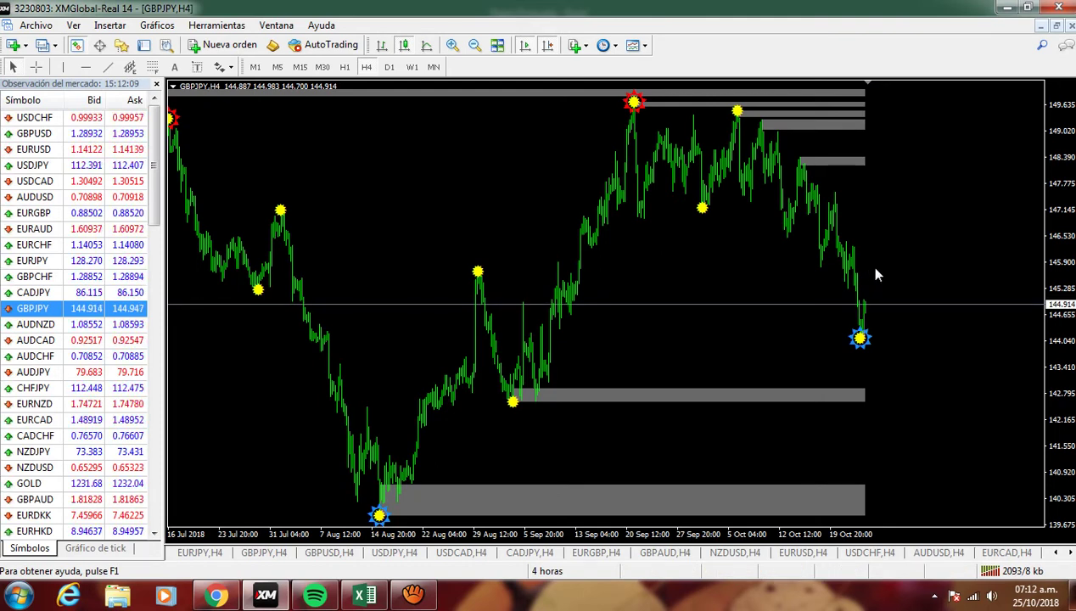
mouse_move(893, 326)
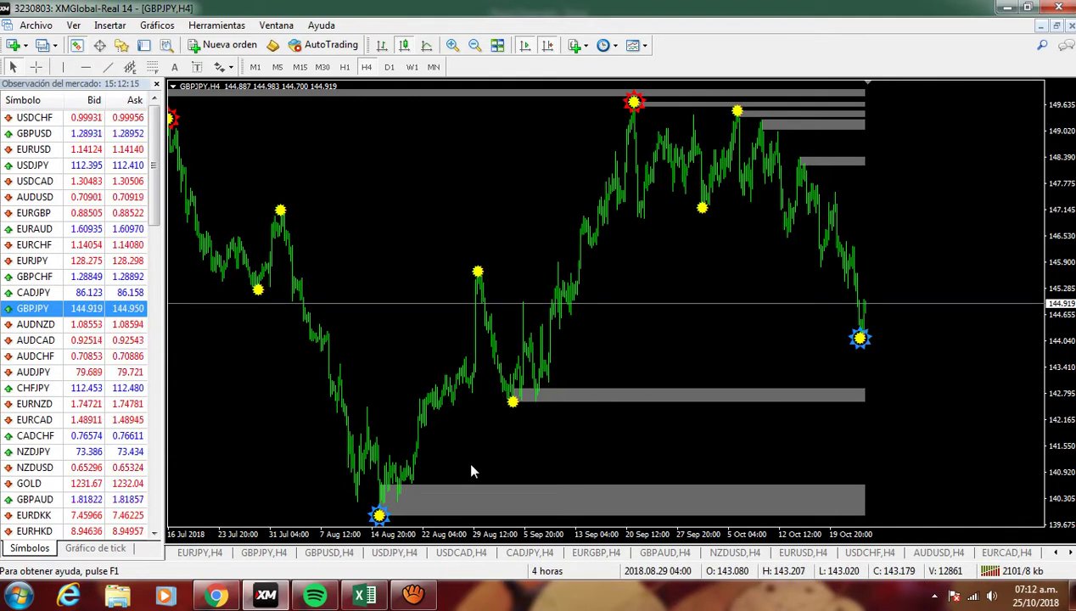
key(alt+Tab)
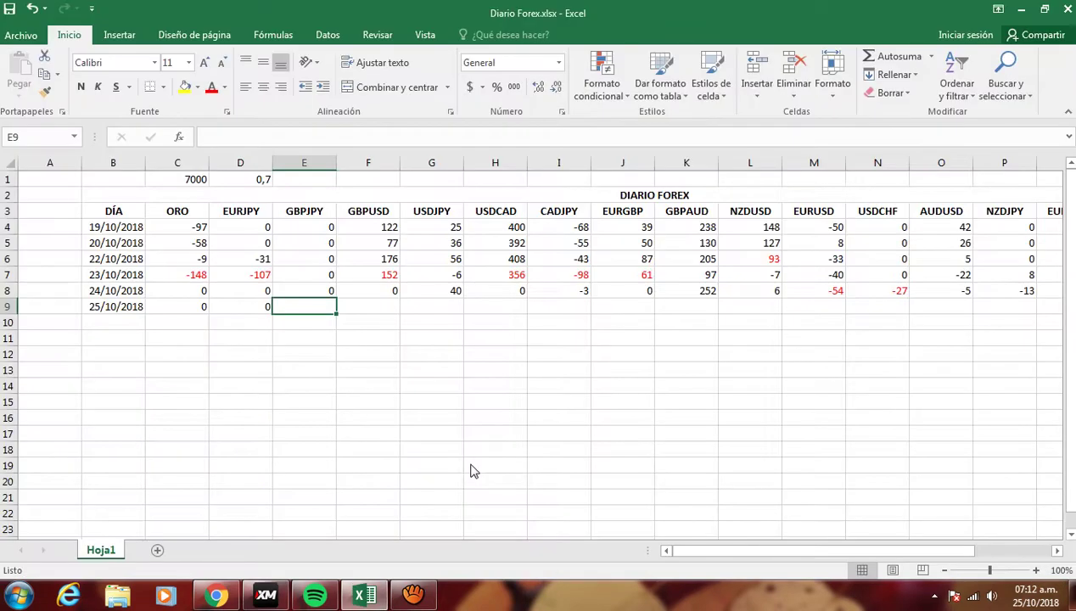
text(0)
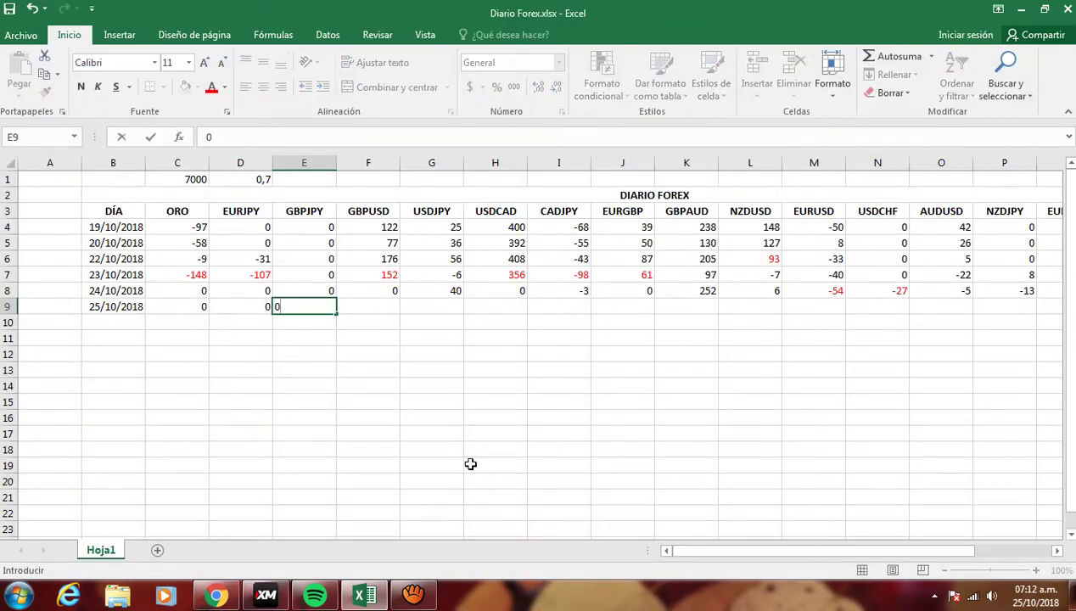
click(413, 433)
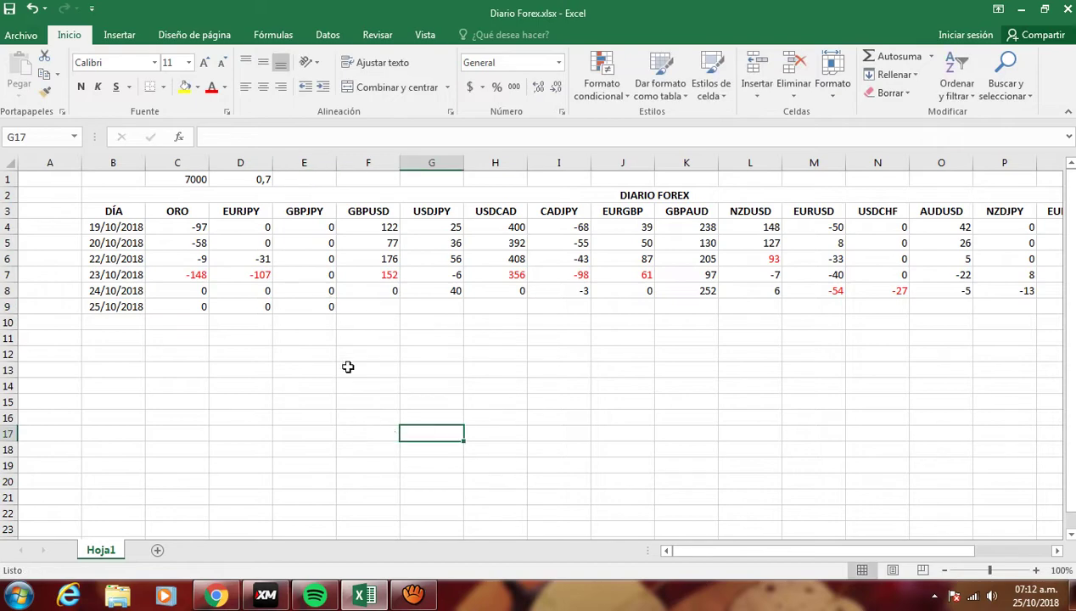
click(369, 308)
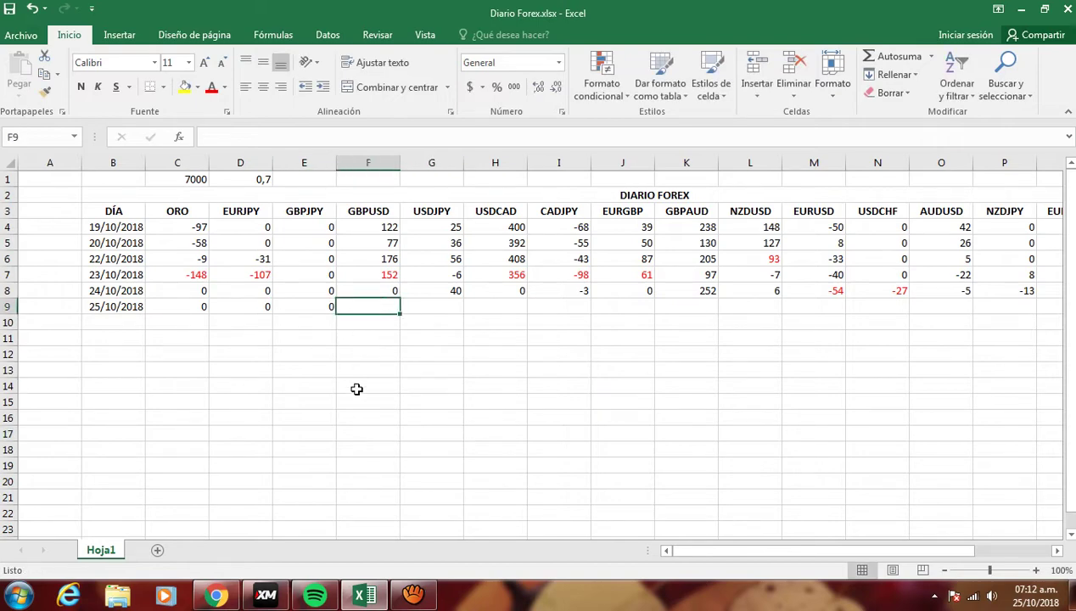
click(266, 596)
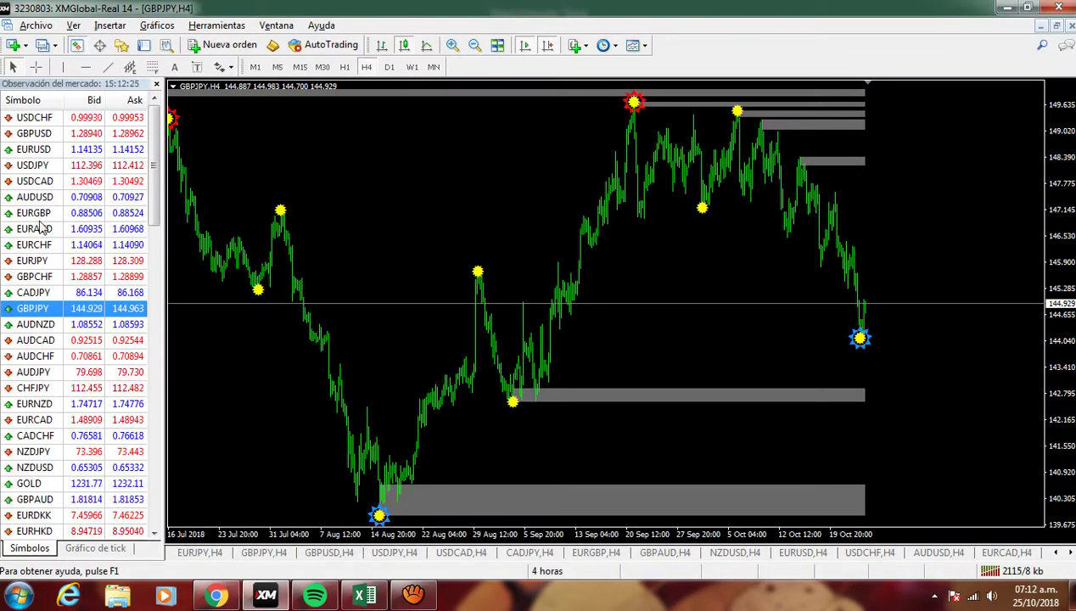
- Show the GBPUSD chart and record 0 for GBPUSD on the 25/10/2018 row
drag(38, 136, 492, 150)
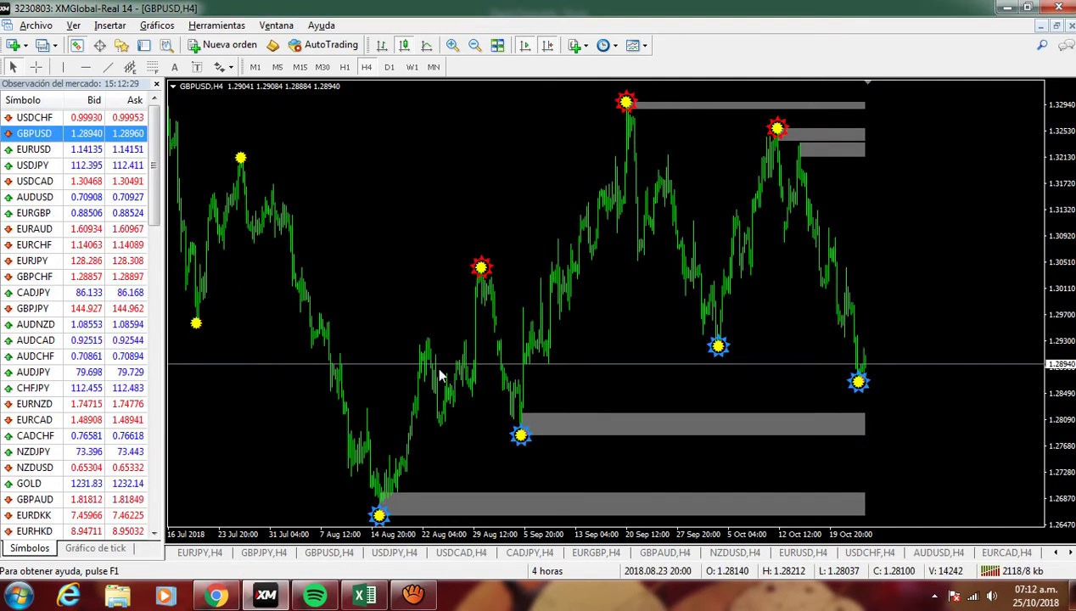
key(alt+Tab)
text(0)
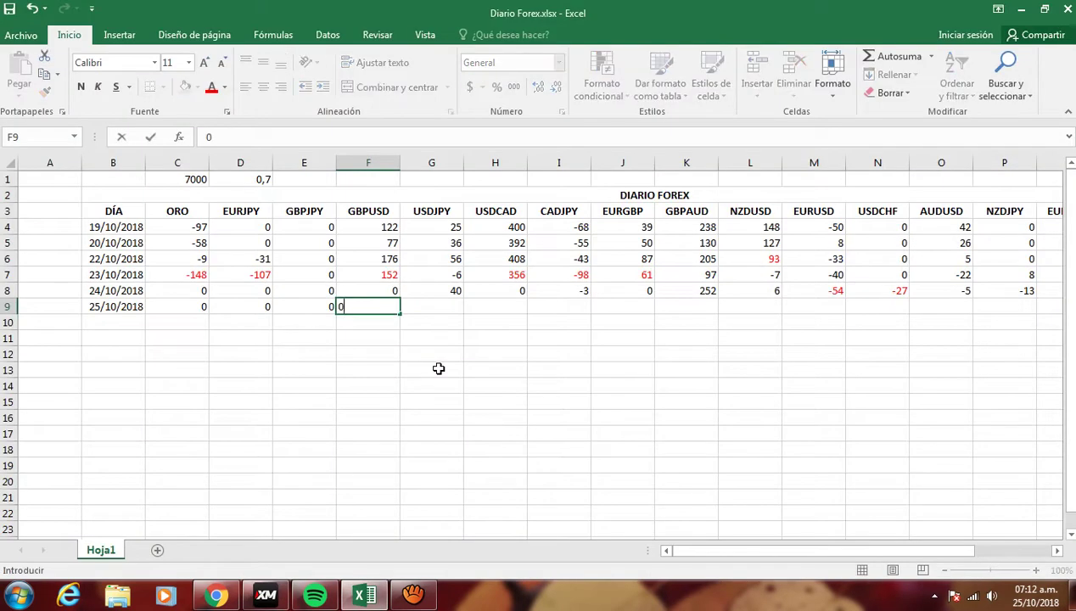
key(Tab)
key(alt+Tab)
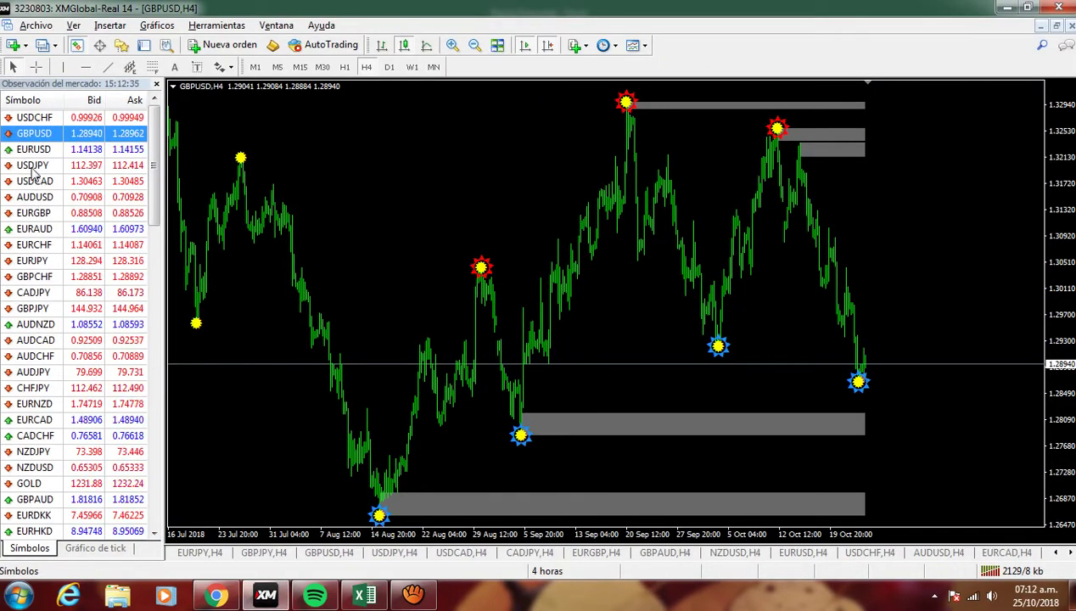
- Read the USDJPY chart with the crosshair and enter 20 for USDJPY in G9
drag(32, 165, 297, 208)
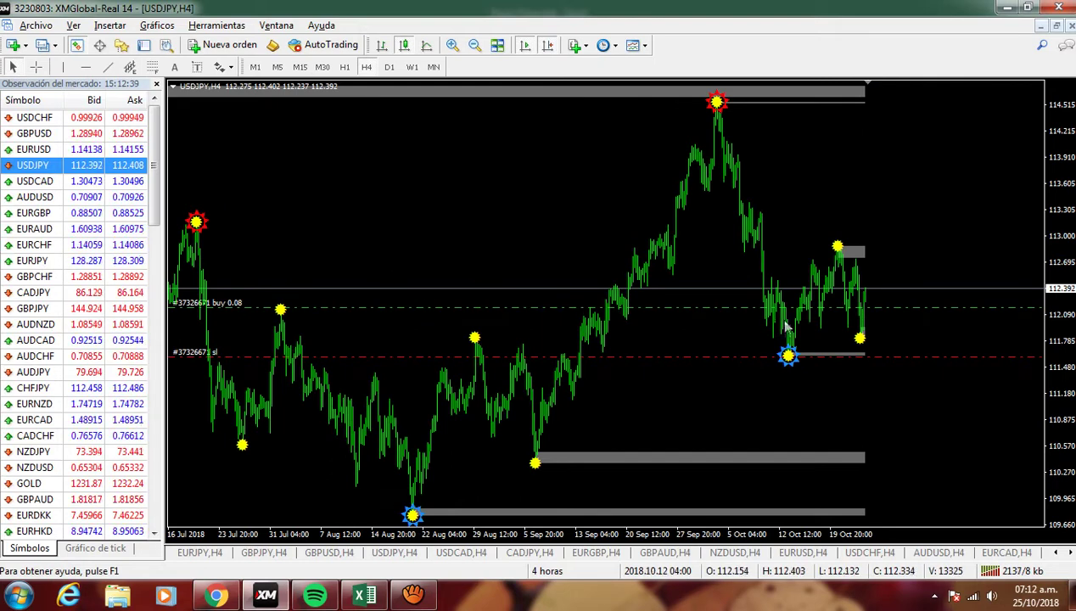
middle_click(878, 307)
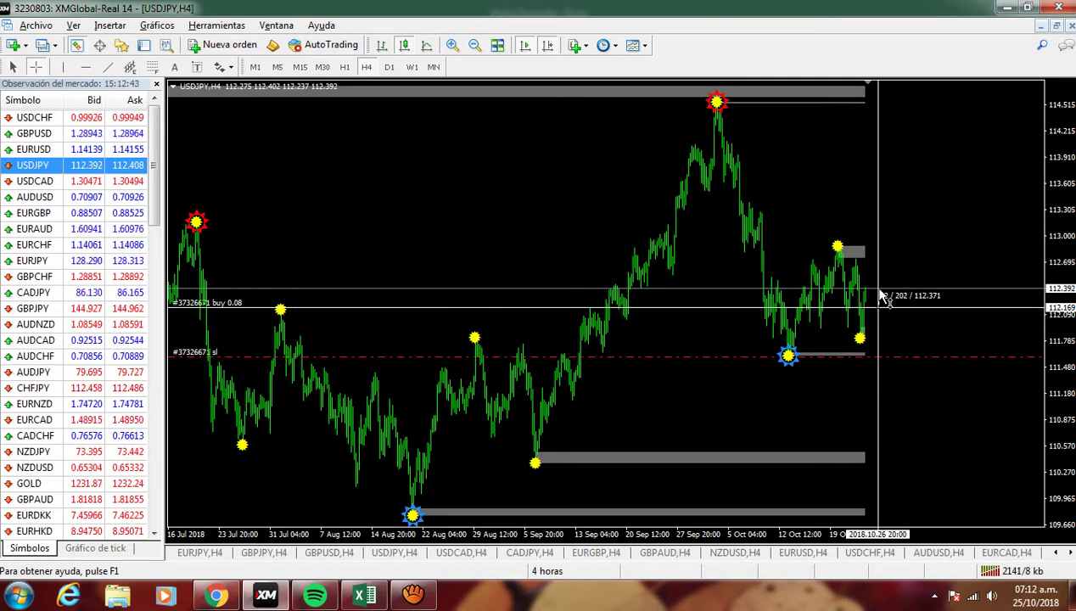
key(alt+Tab)
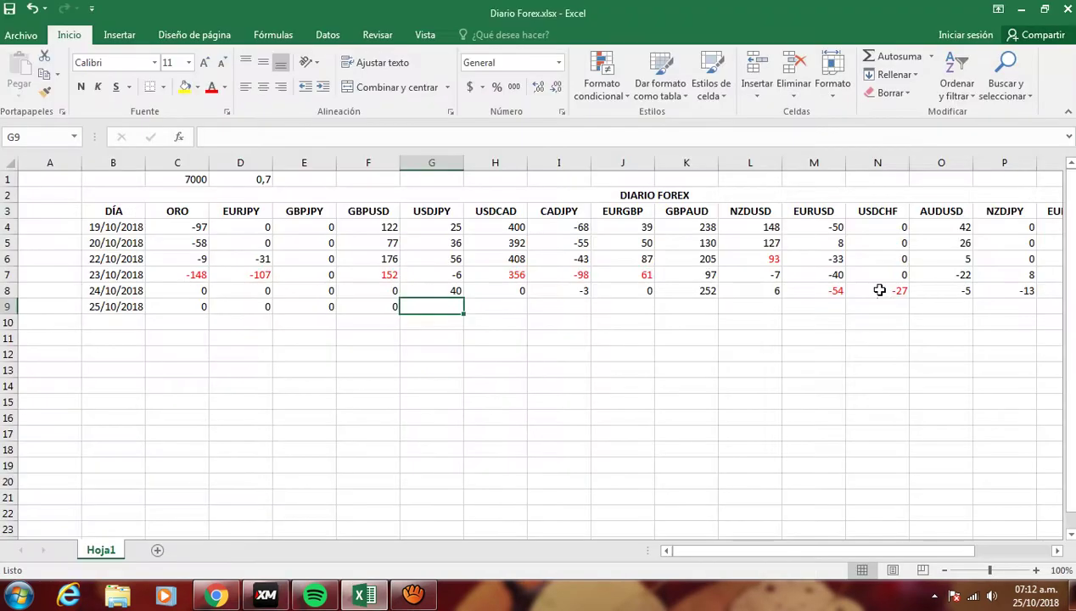
text(20)
key(Tab)
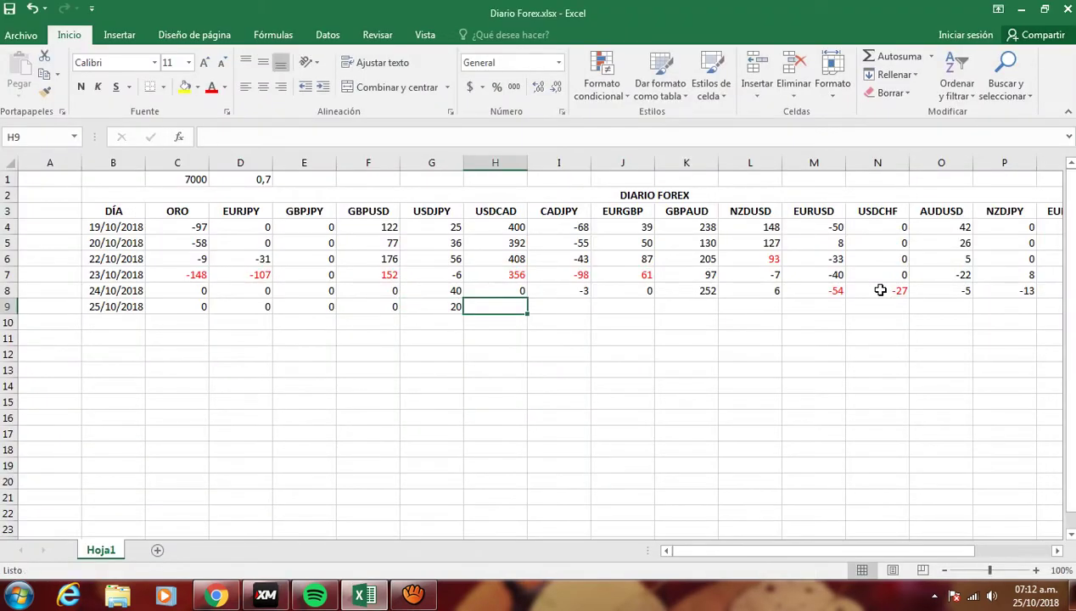
key(Left)
key(Right)
key(Left)
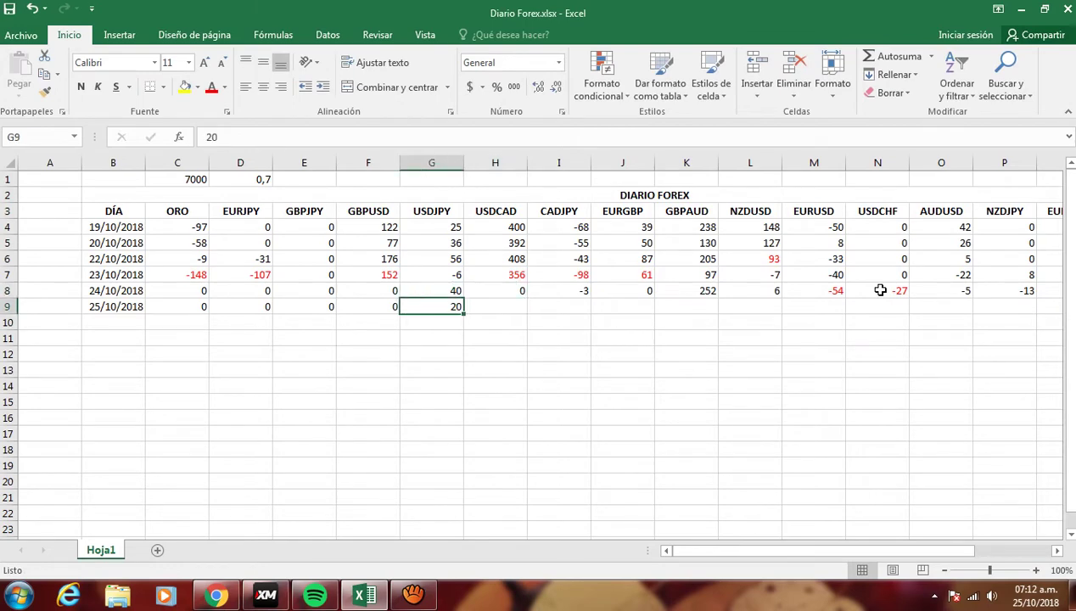
key(Right)
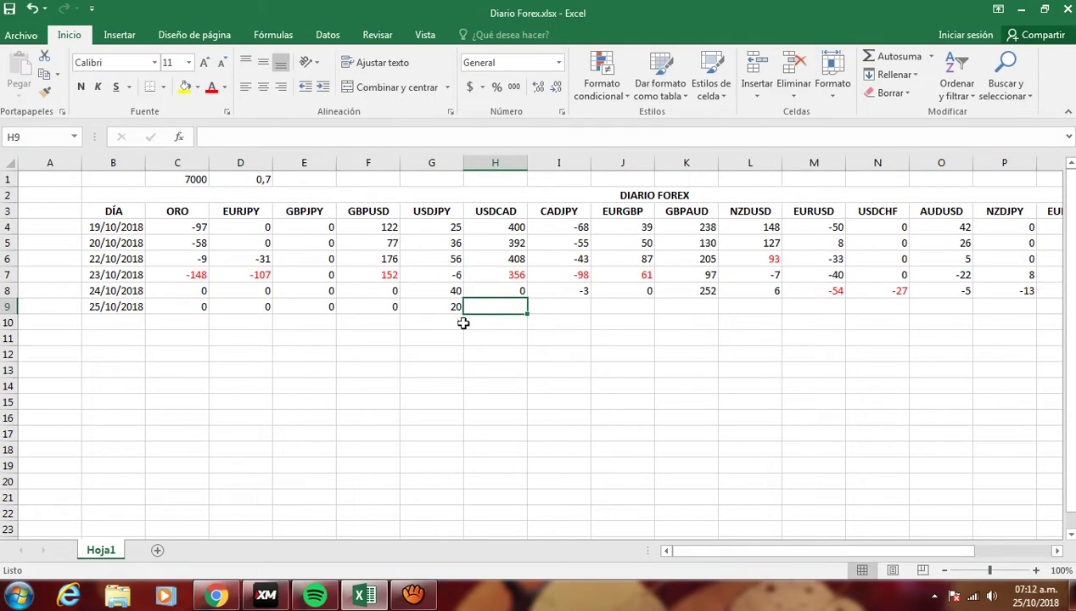
- Compare the chart and workbook to double-check the USDJPY result
key(alt+Tab)
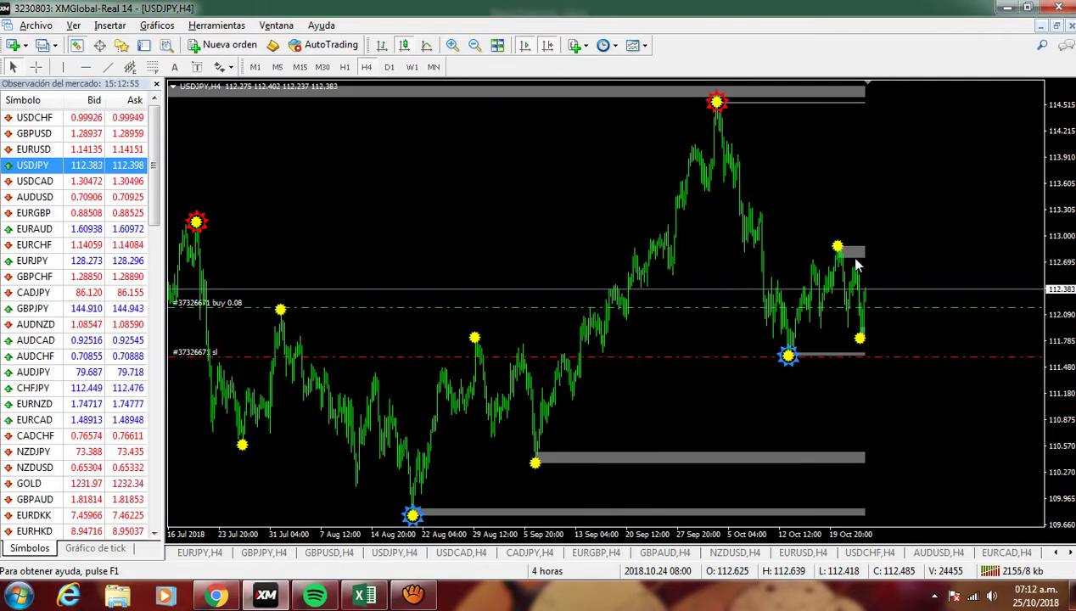
key(alt+Tab)
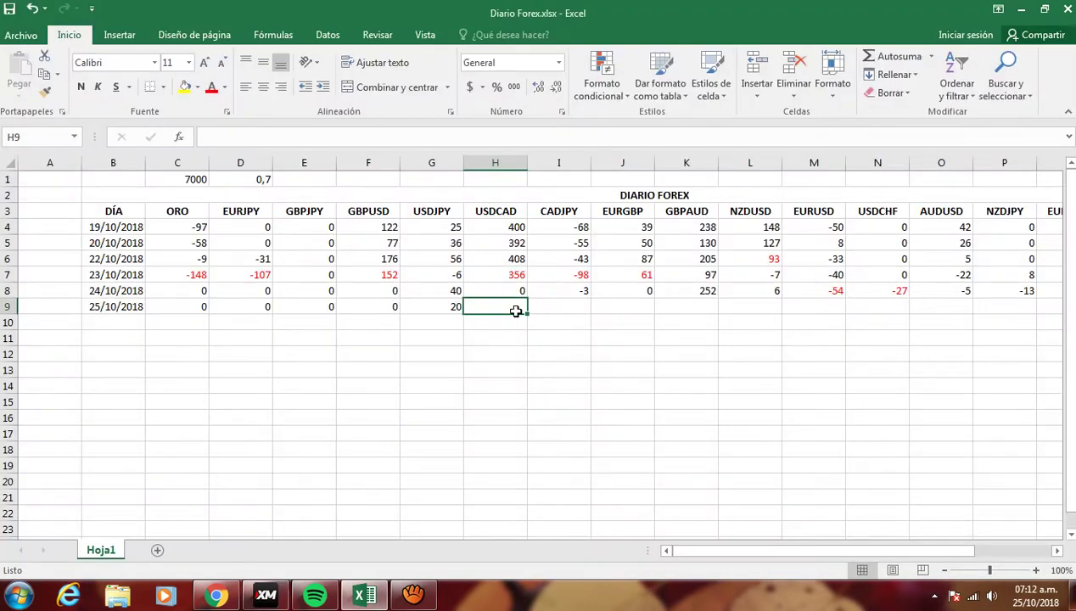
key(alt+Tab)
key(alt+Tab)
click(265, 596)
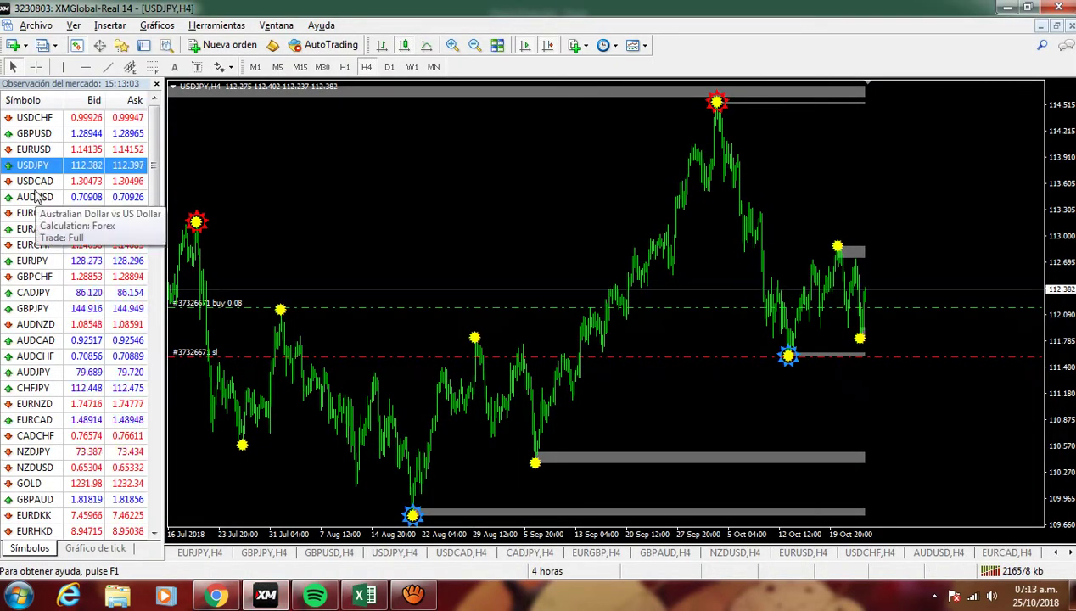
- Show the USDCAD chart and compare its pips against the workbook
drag(42, 180, 290, 238)
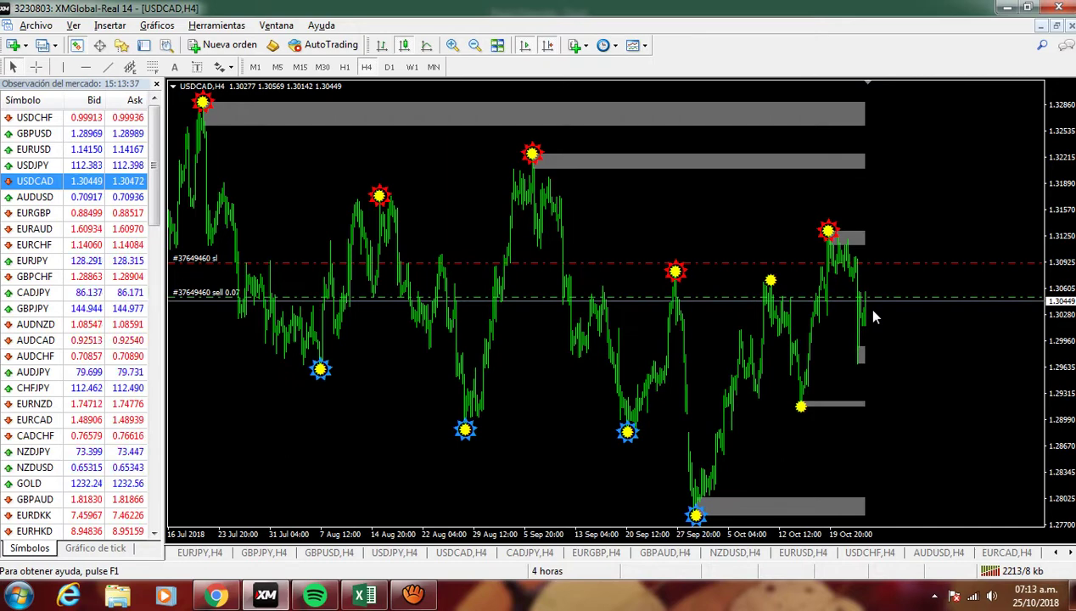
key(alt+Tab)
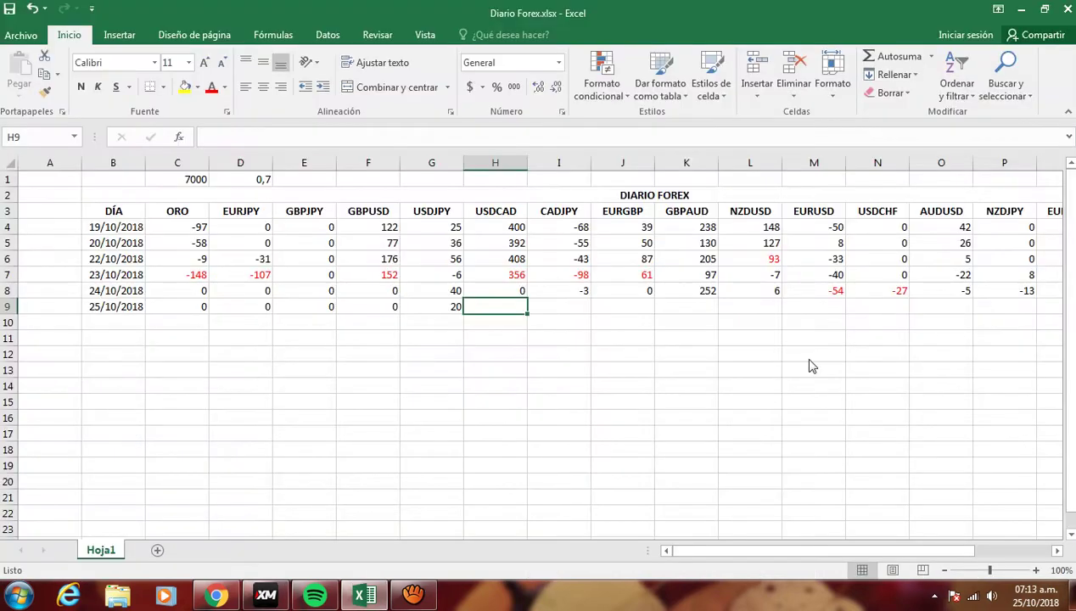
key(alt+Tab)
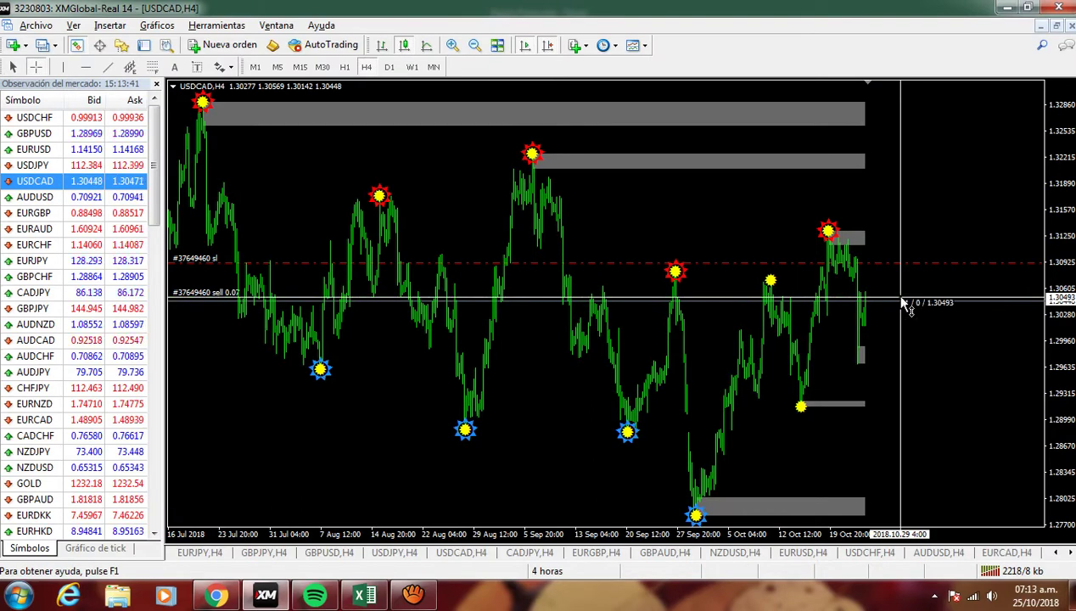
key(alt+Tab)
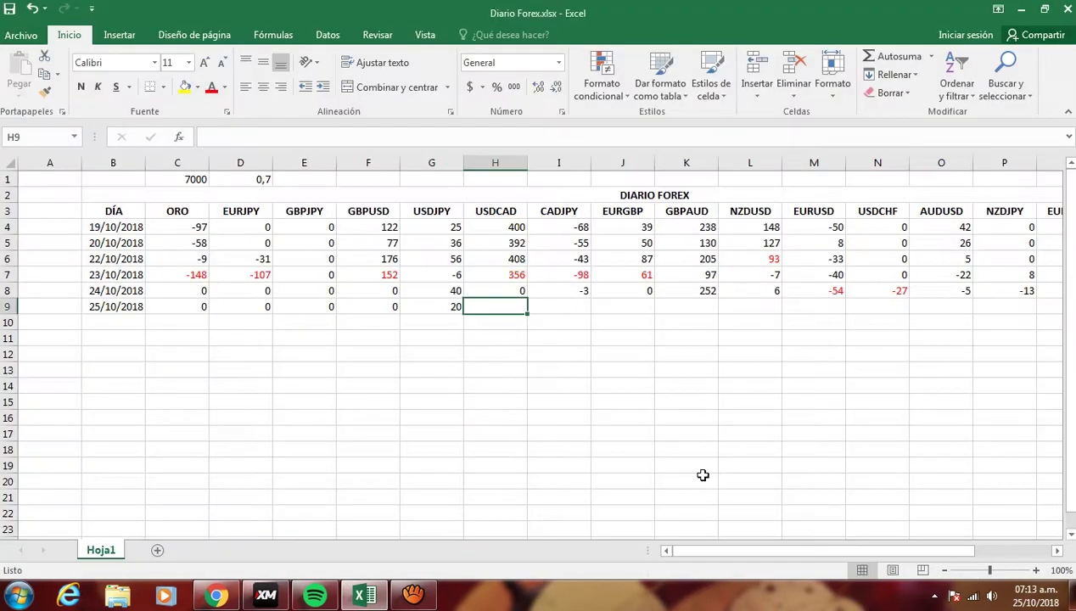
key(alt+Tab)
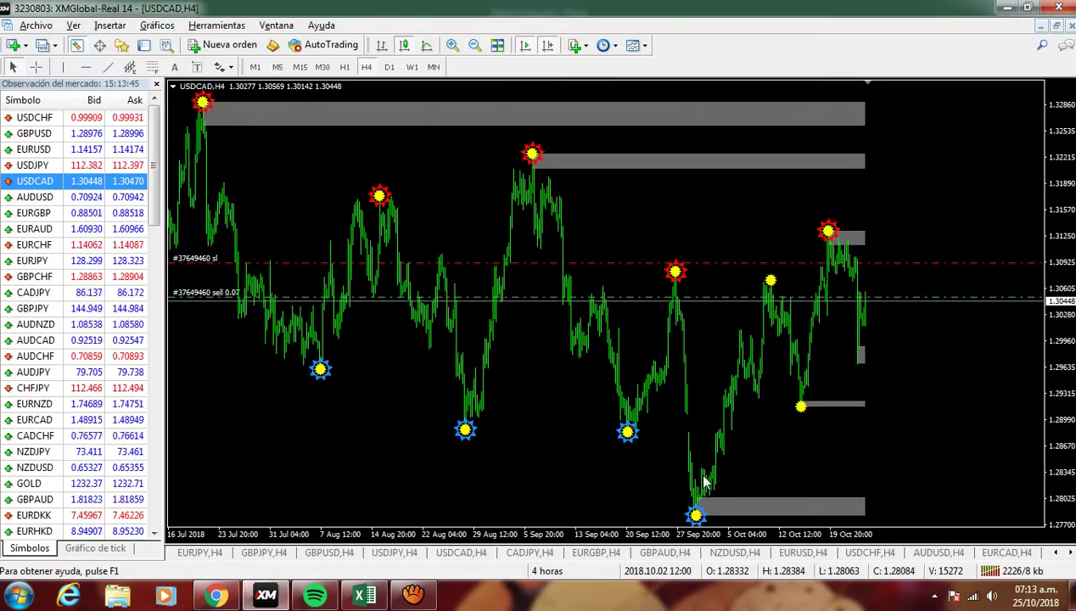
key(alt+Tab)
- Enter 6 for USDCAD in H9 and move to the CADJPY cell I9
text(5)
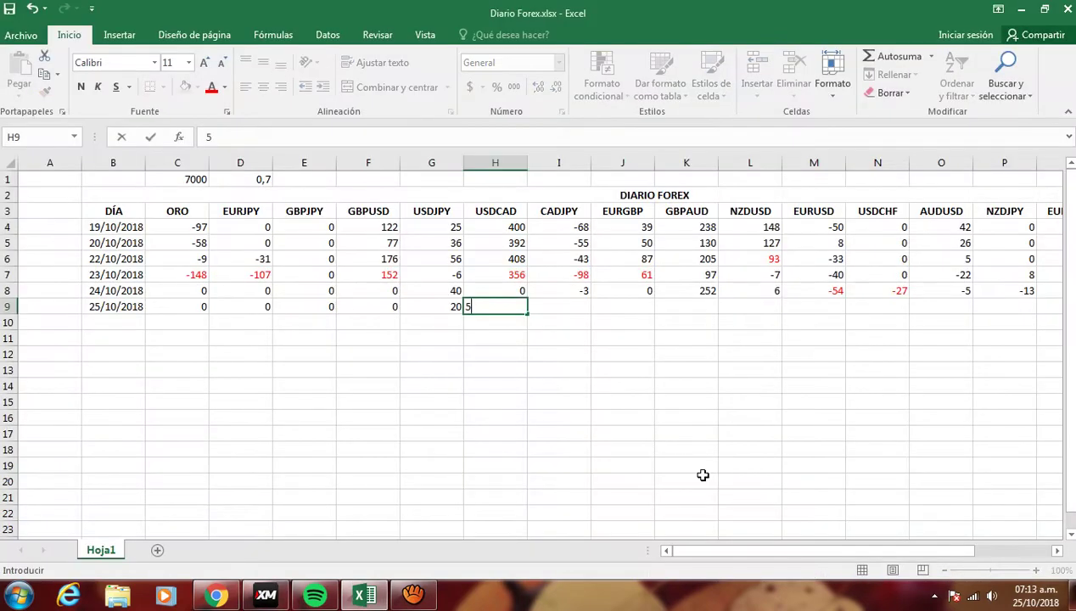
key(Return)
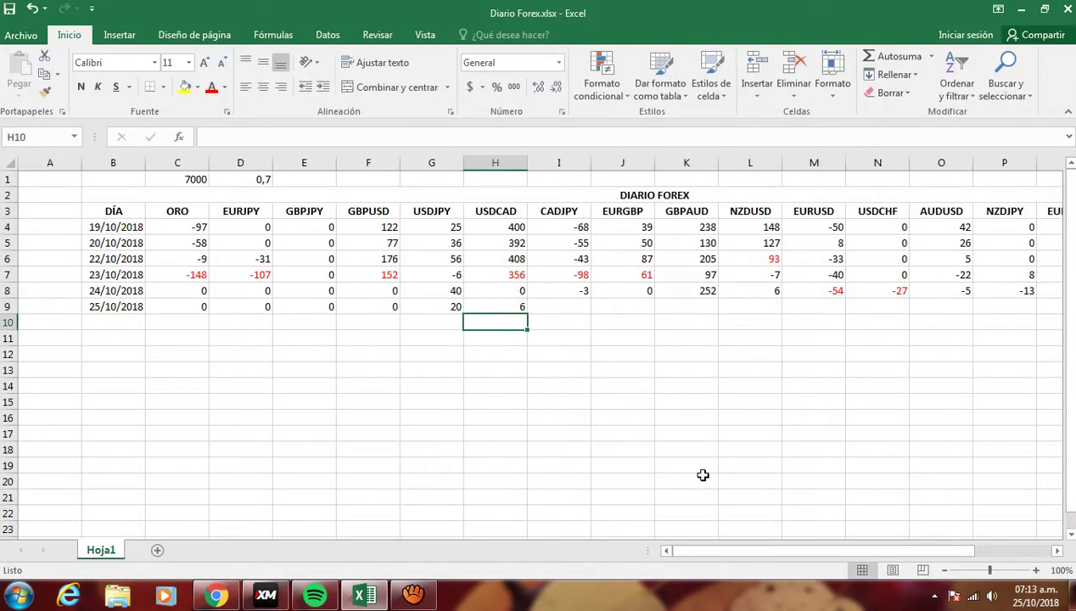
key(Up)
key(Right)
key(alt+Tab)
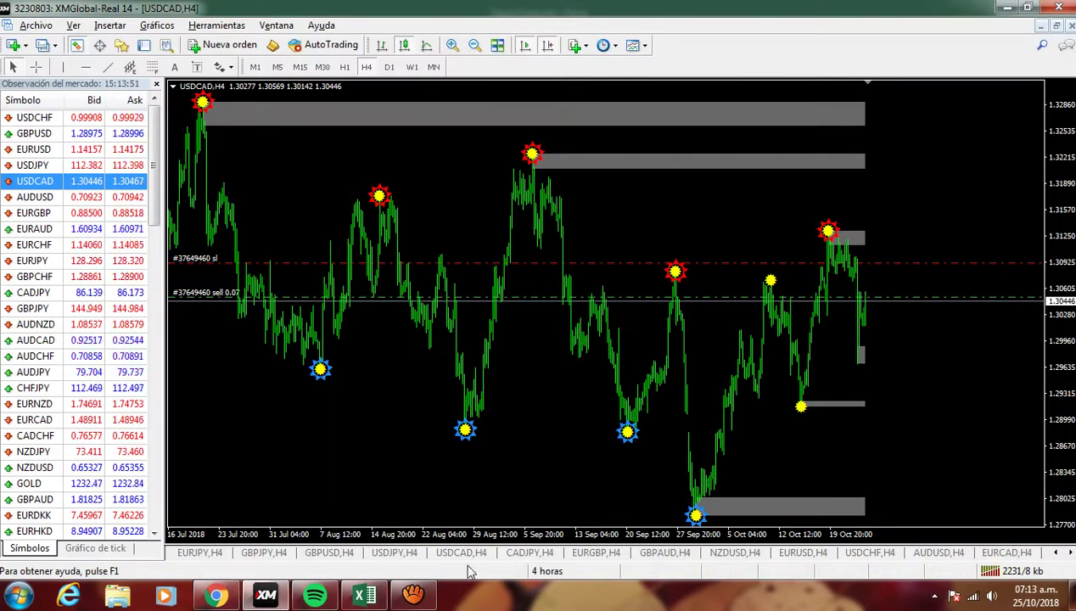
- Bring up the CADJPY chart by dragging it from Market Watch
click(530, 553)
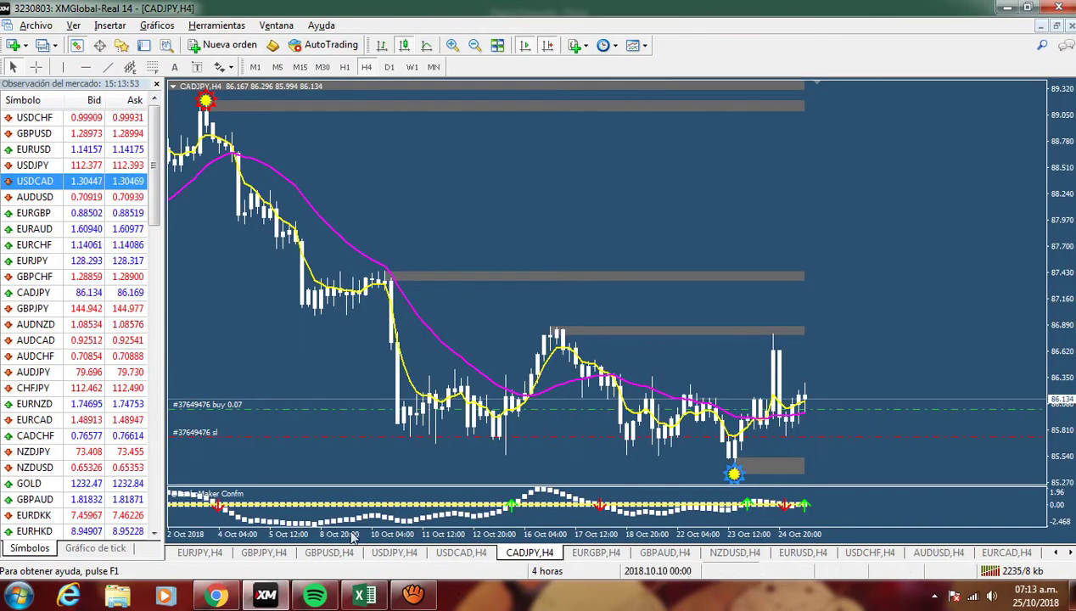
click(1069, 552)
click(1068, 552)
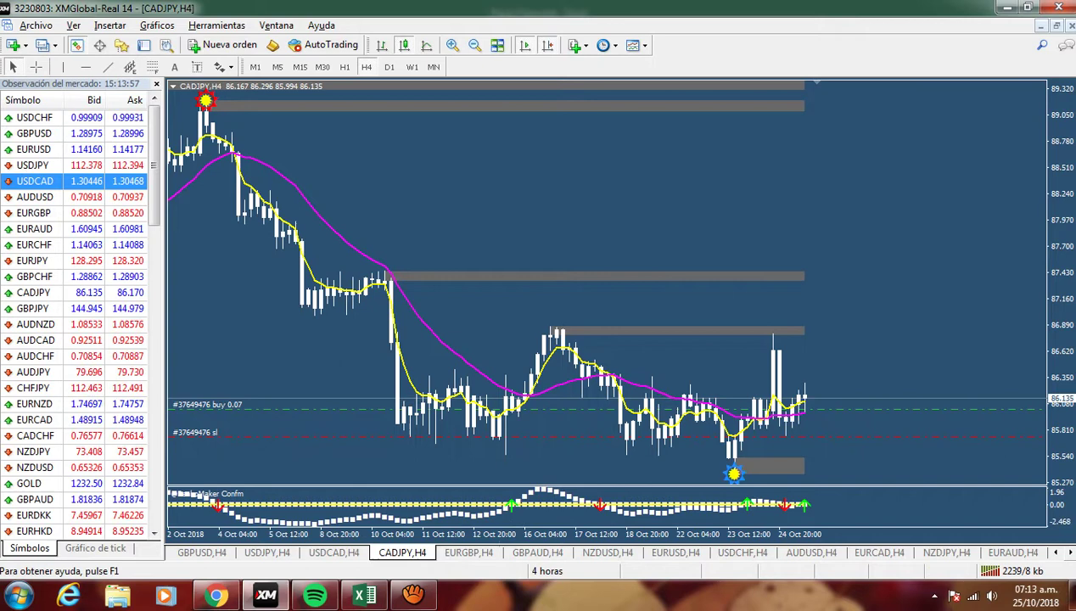
click(1069, 552)
click(1021, 557)
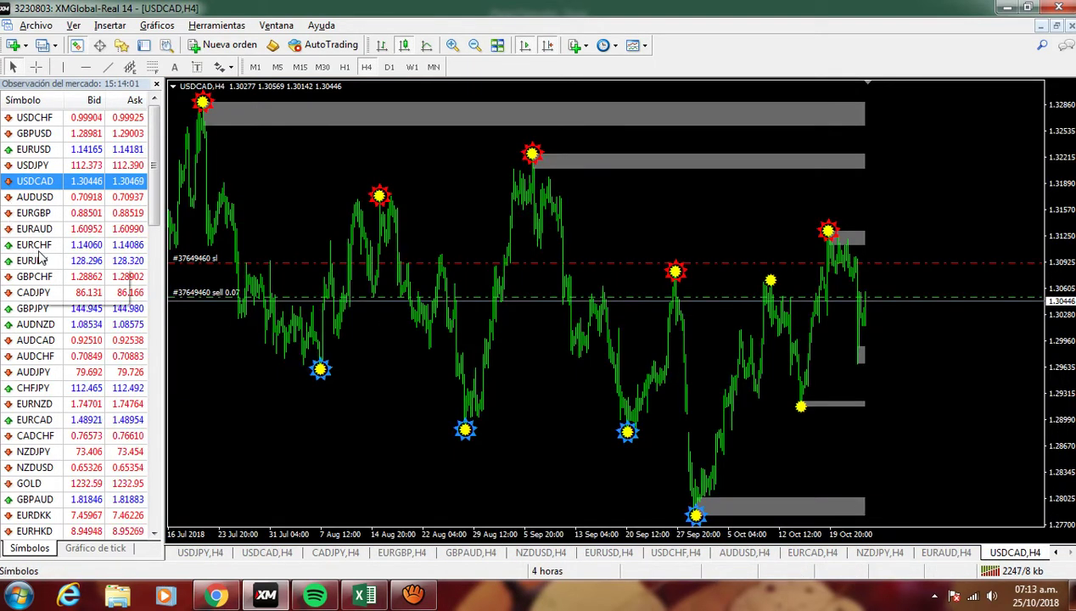
drag(38, 297, 243, 223)
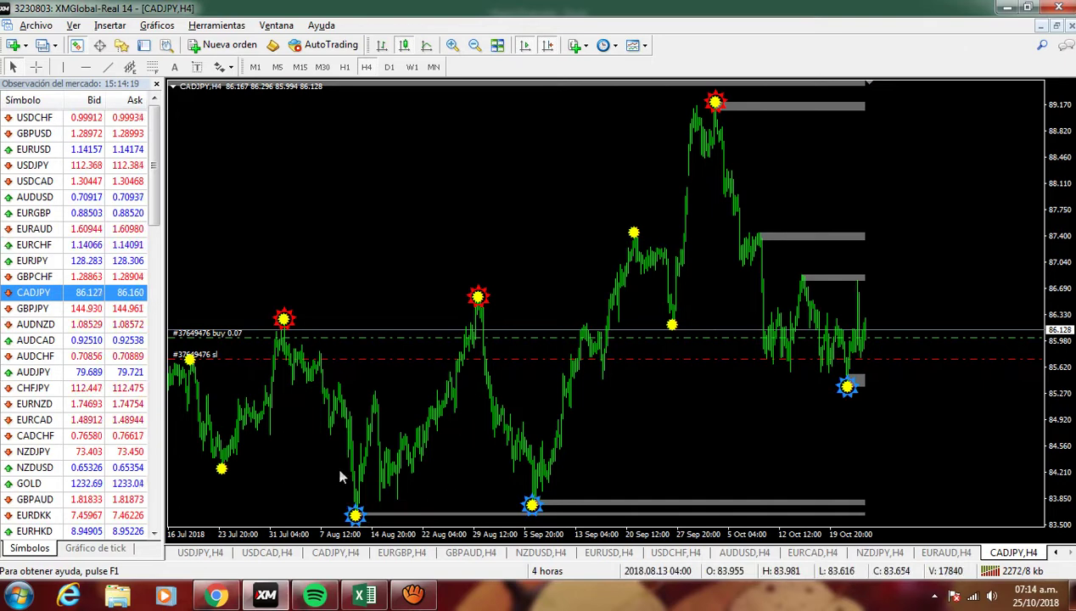
- Check the closed CADJPY buy in the account history and measure its pip move
click(144, 45)
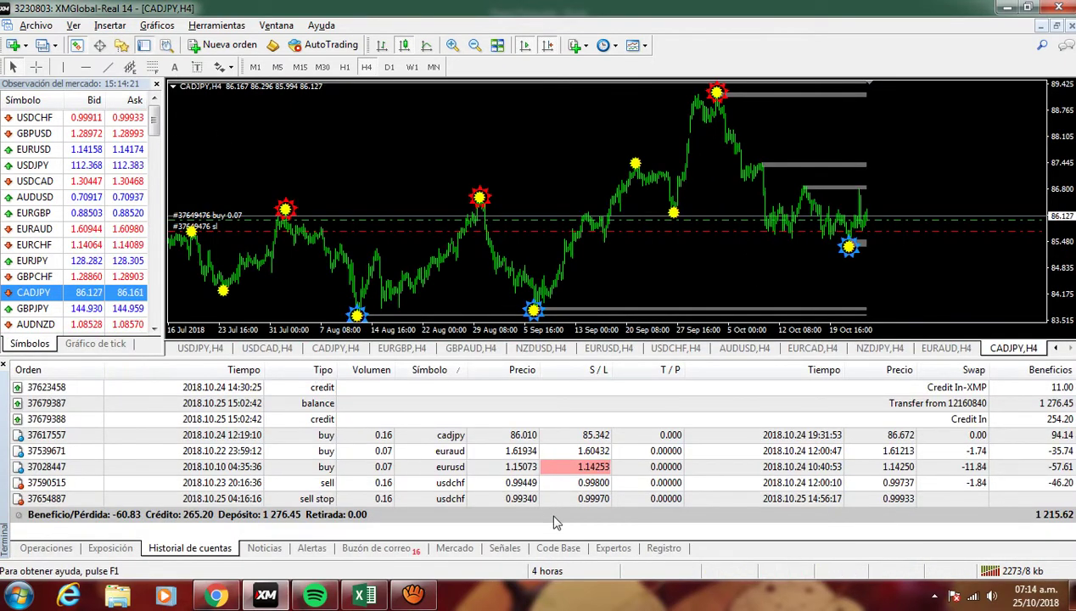
click(450, 435)
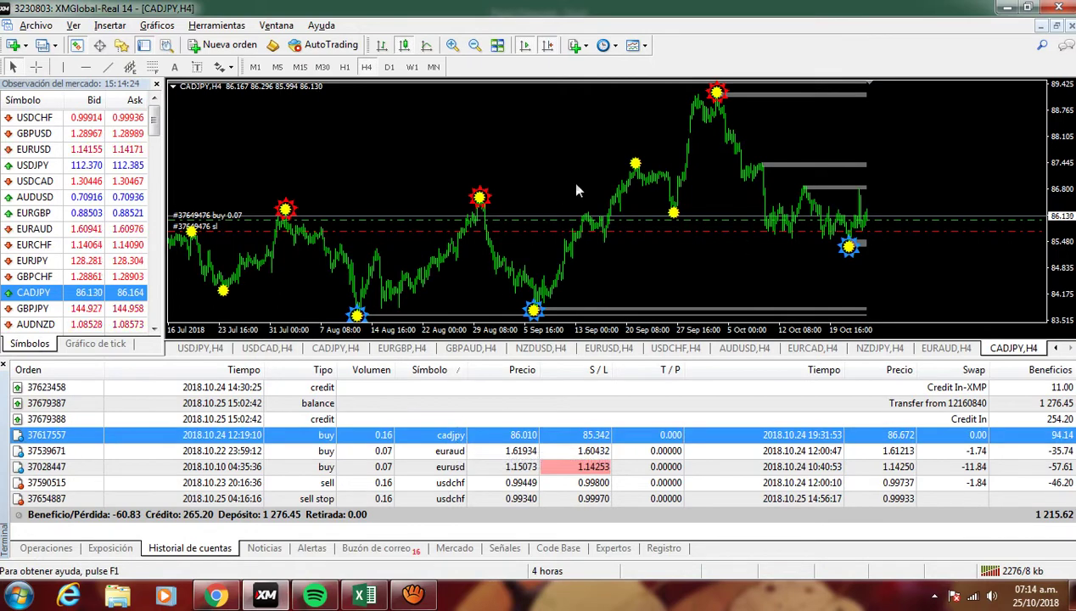
click(143, 45)
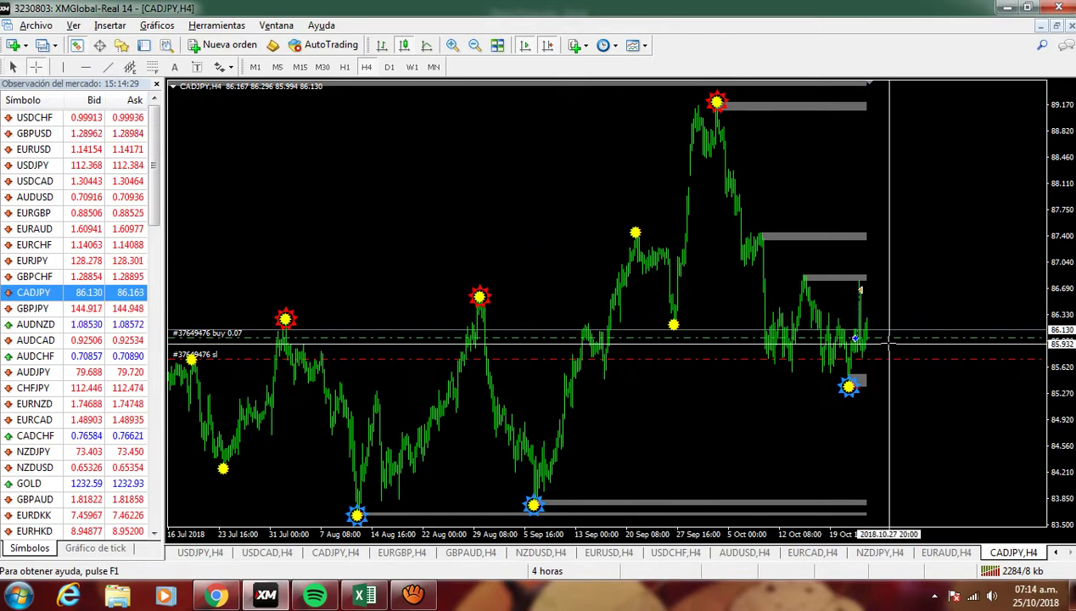
drag(881, 340, 865, 293)
- Set cell I8 to 67 and select the CADJPY cell I9 for 25/10/2018
key(alt+Tab)
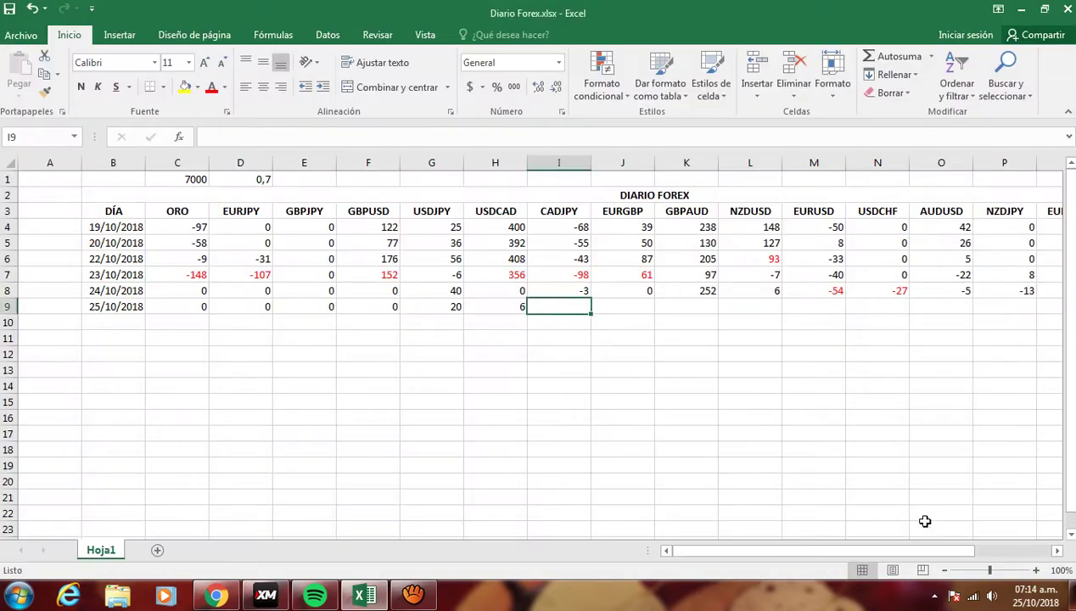
text(67)
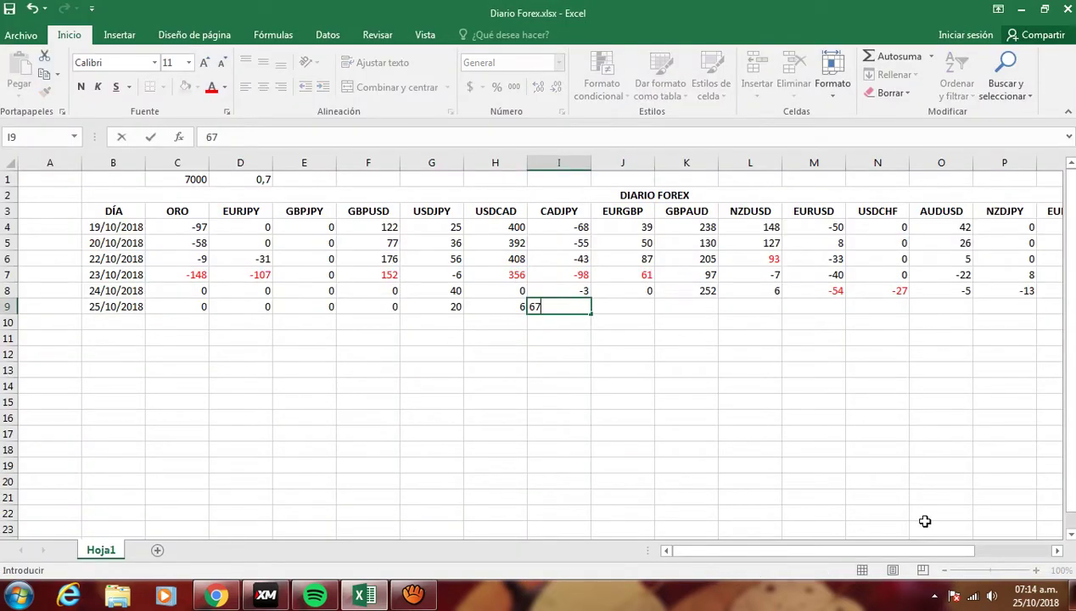
key(Up)
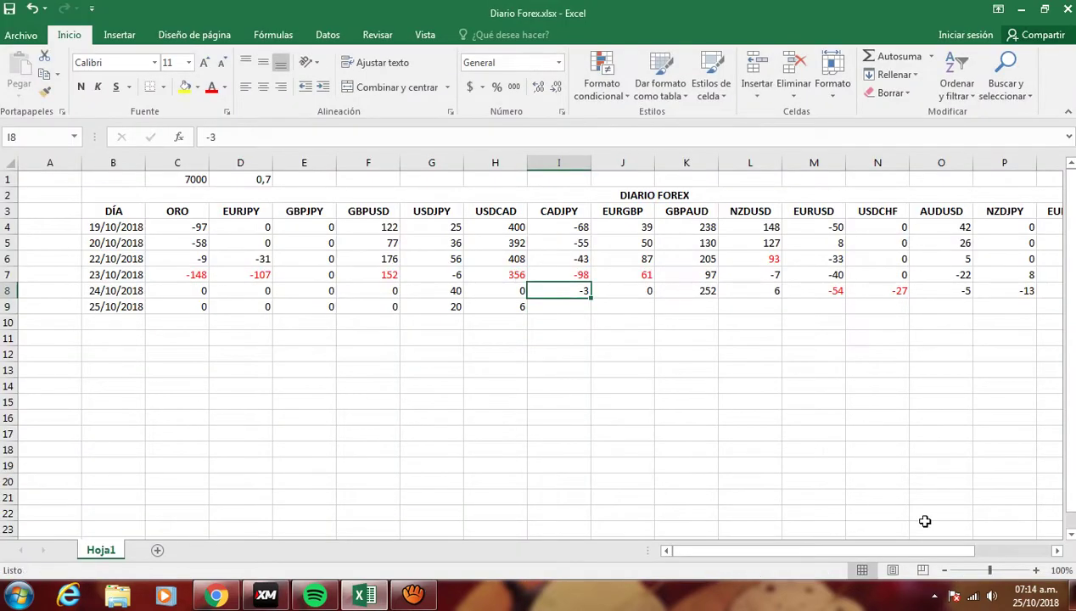
text(6)
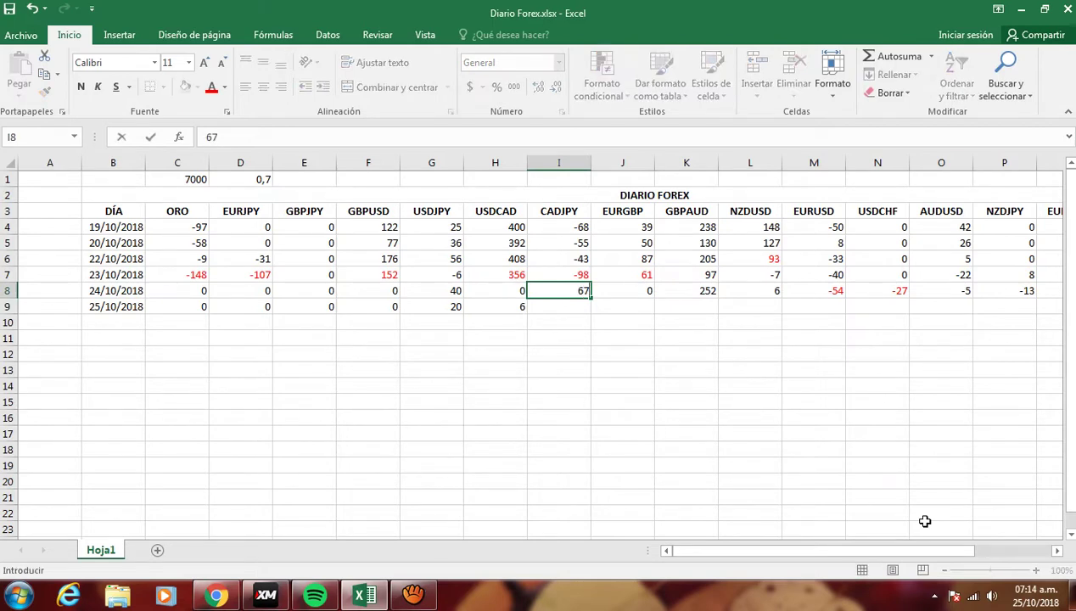
text(7)
click(506, 359)
click(561, 291)
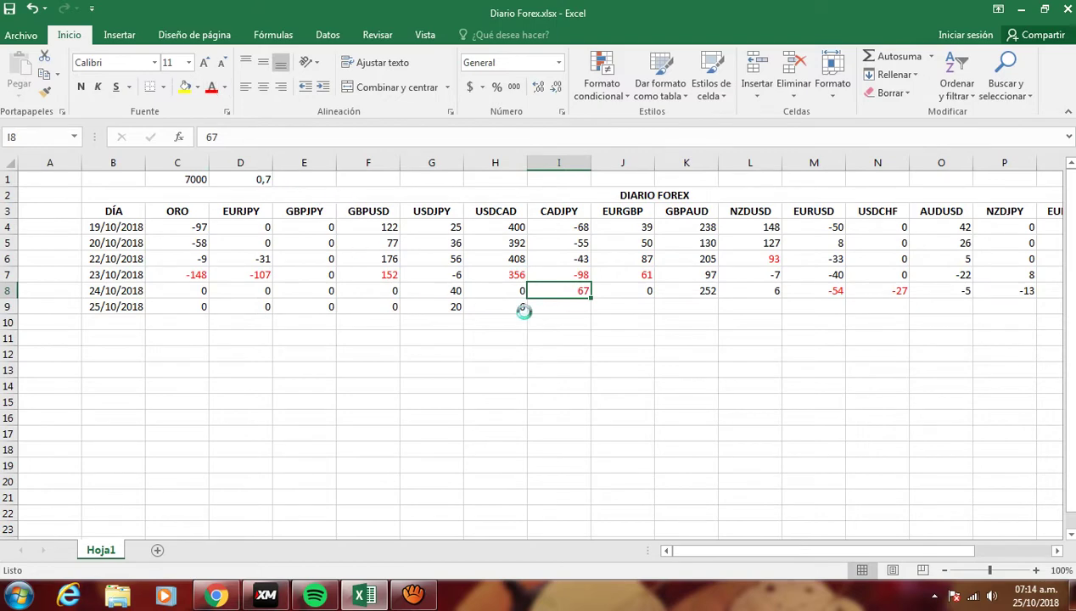
click(551, 306)
- Measure the CADJPY move with the crosshair and enter 11 pips in I9
key(alt+Tab)
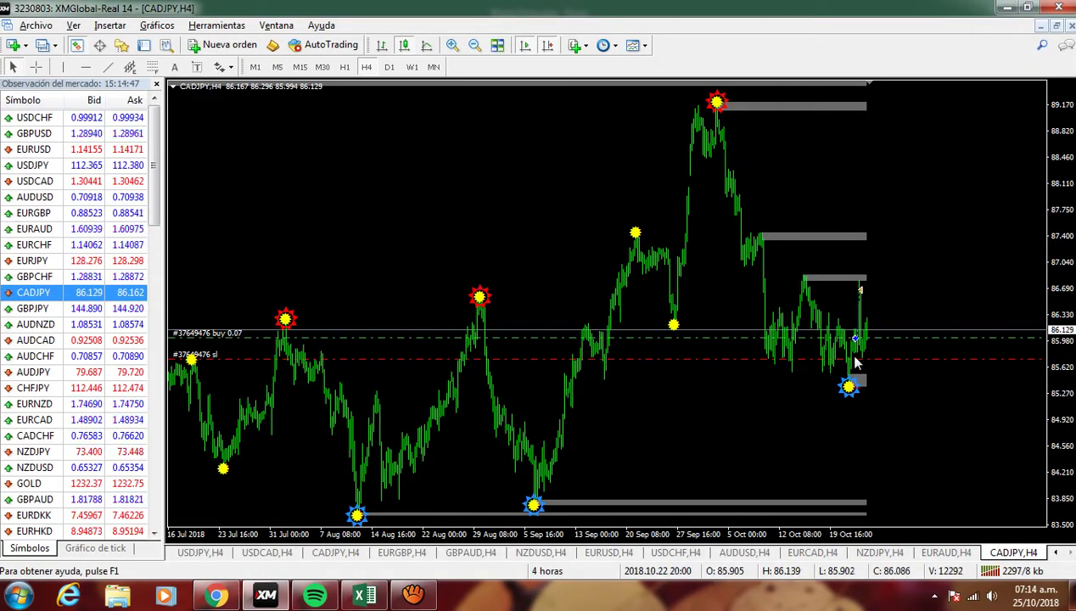
middle_click(883, 343)
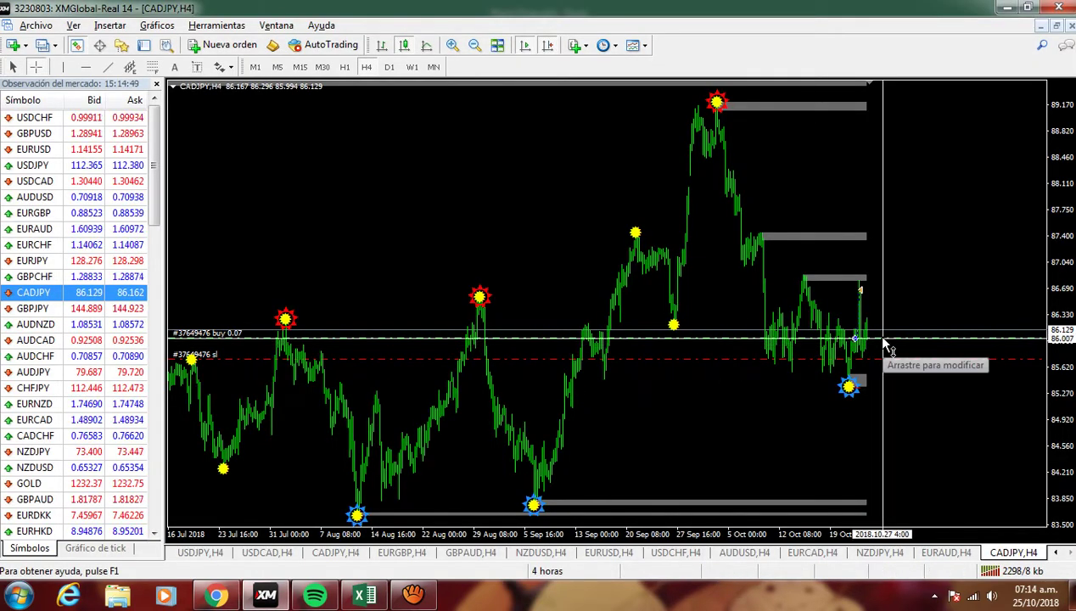
drag(885, 342, 892, 337)
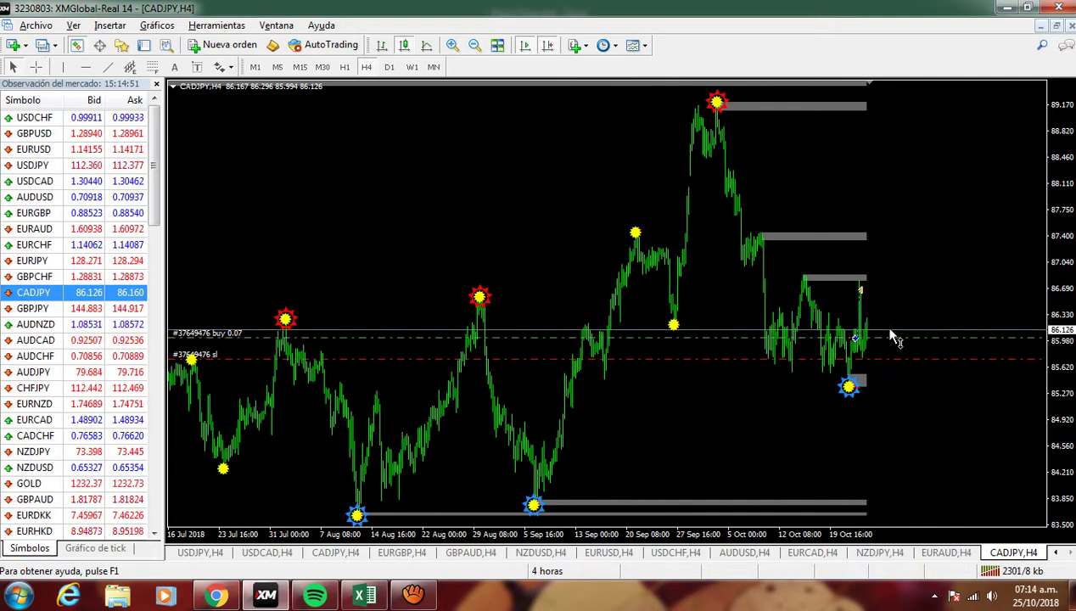
key(alt+Tab)
text(11)
key(Tab)
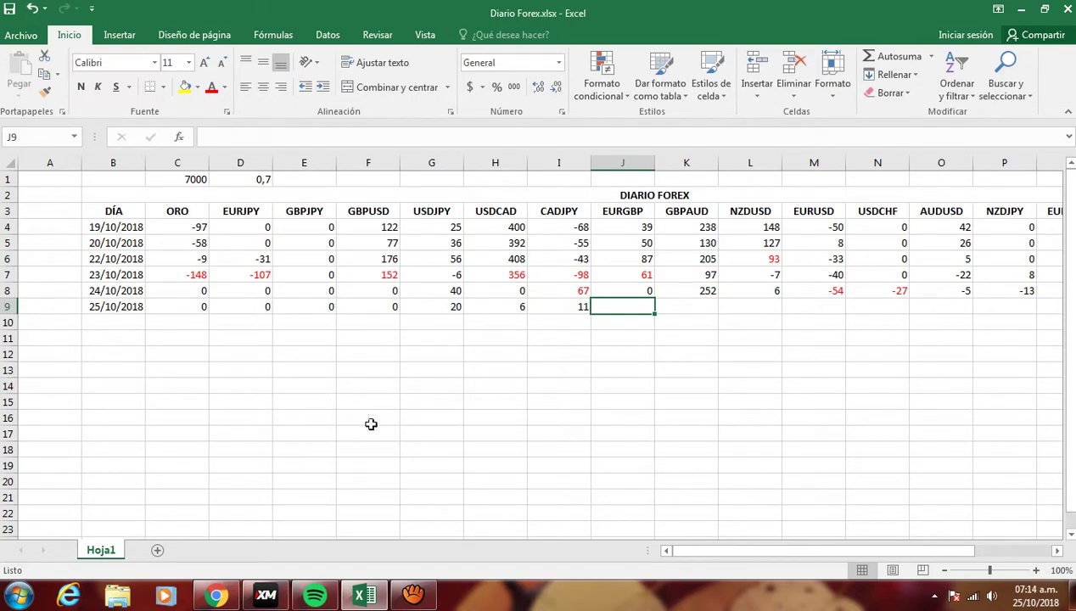
- Sum the 24/10/2018 pair results C8:R8 into the TOTAL cell S8 with AutoSum
drag(697, 550, 780, 550)
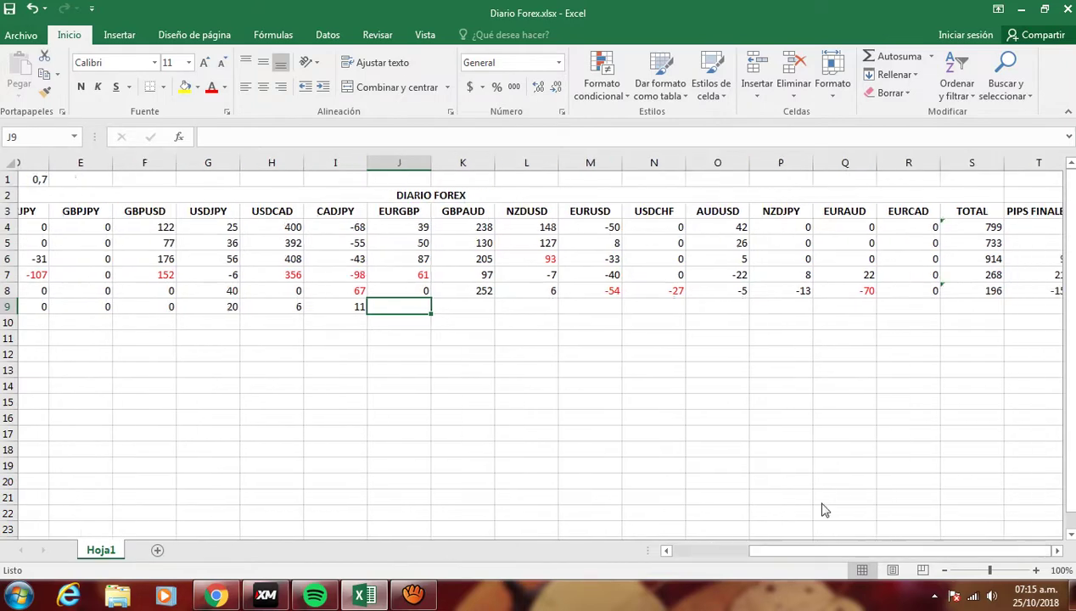
click(947, 294)
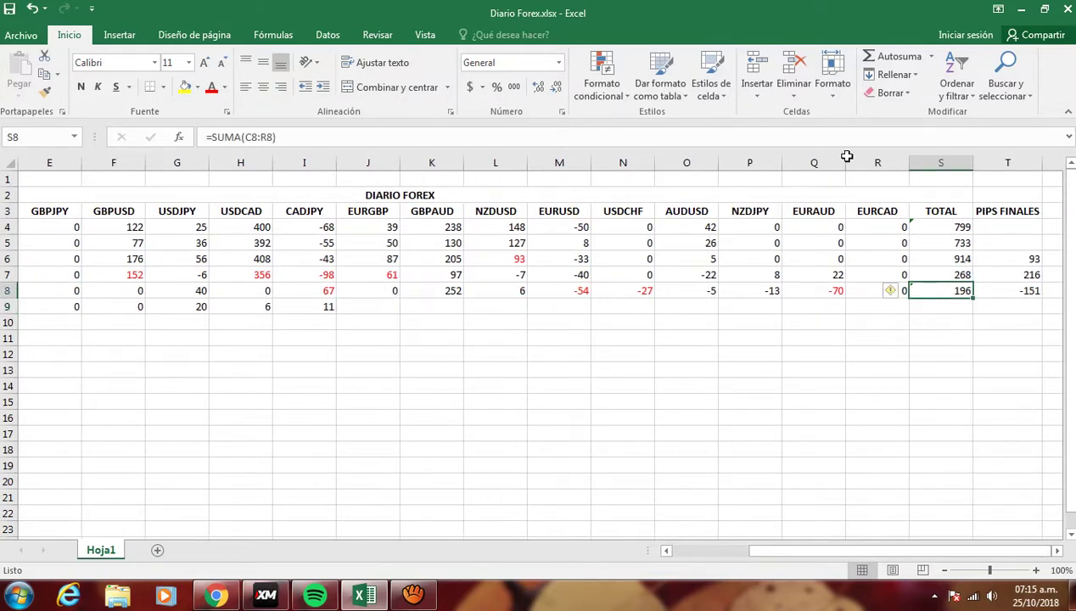
click(879, 62)
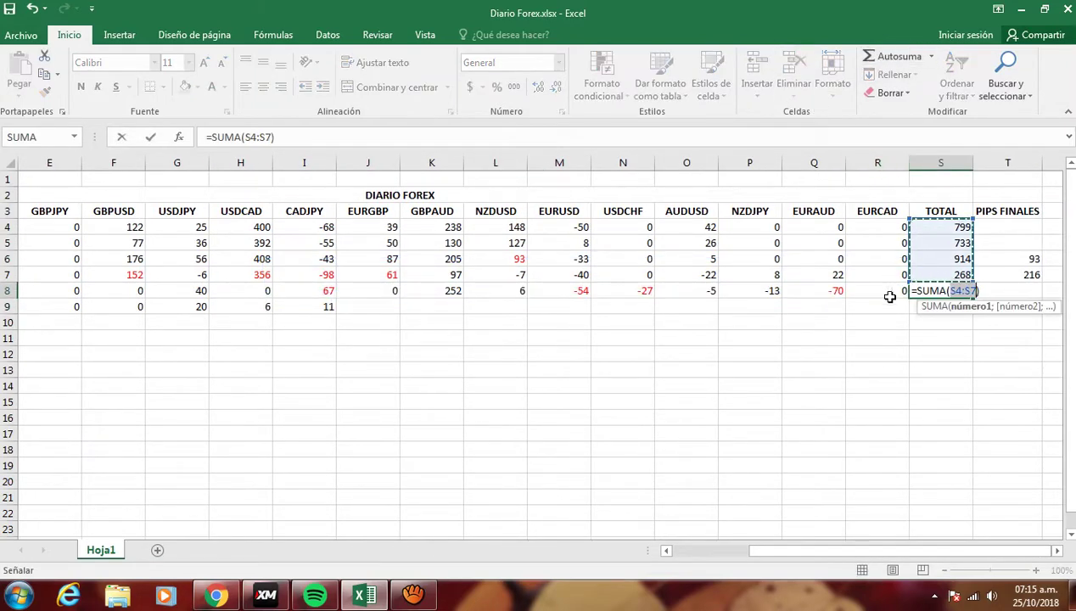
click(874, 294)
drag(856, 294, 185, 296)
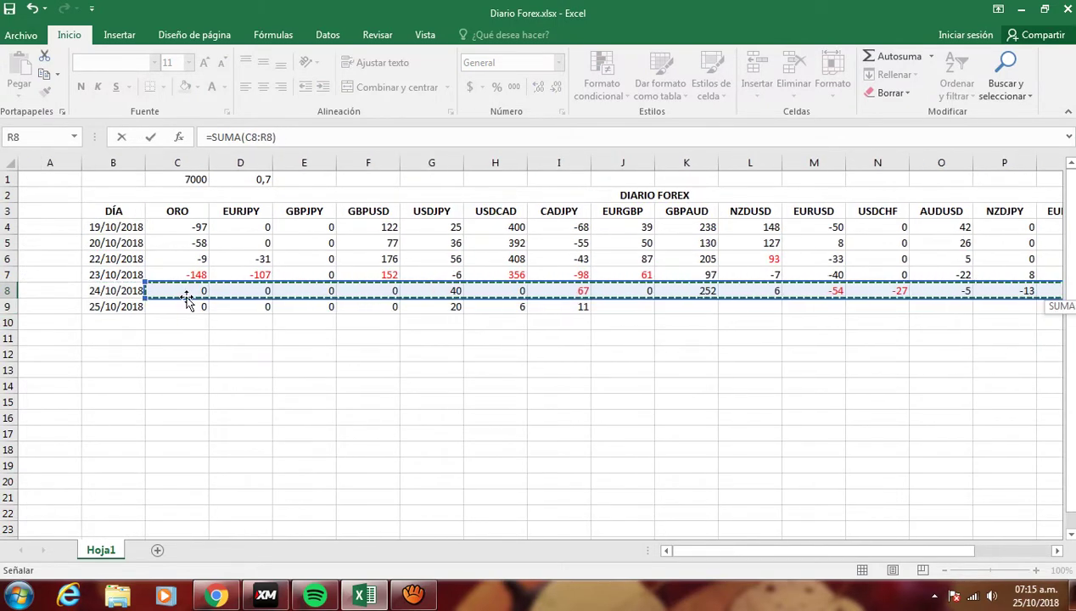
key(Return)
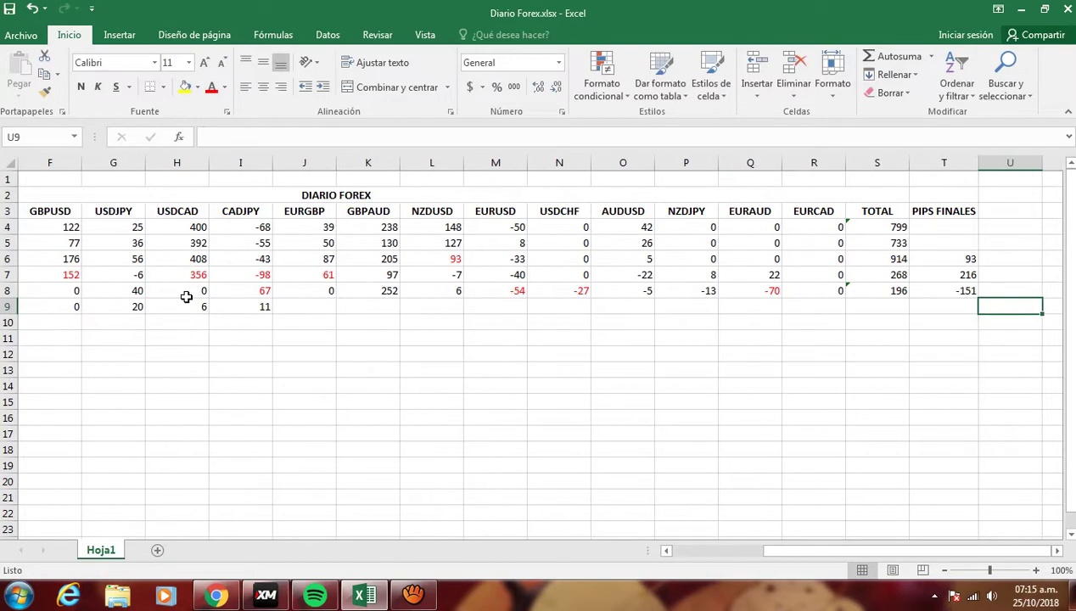
- Build the T8 PIPS FINALES formula adding Q8, N8, M8 and I8
key(Up)
key(Left)
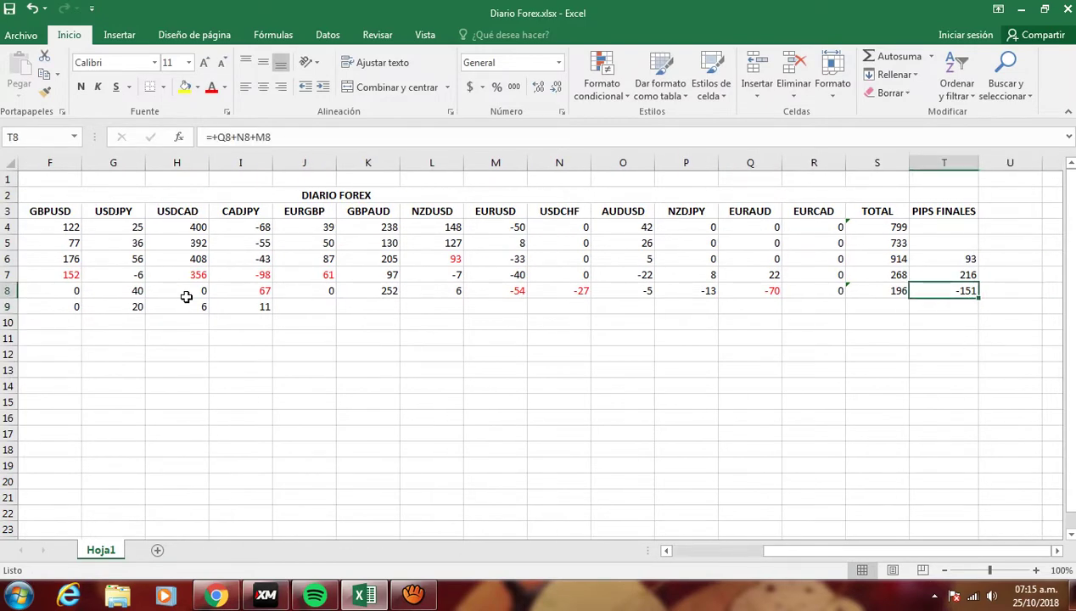
text(+)
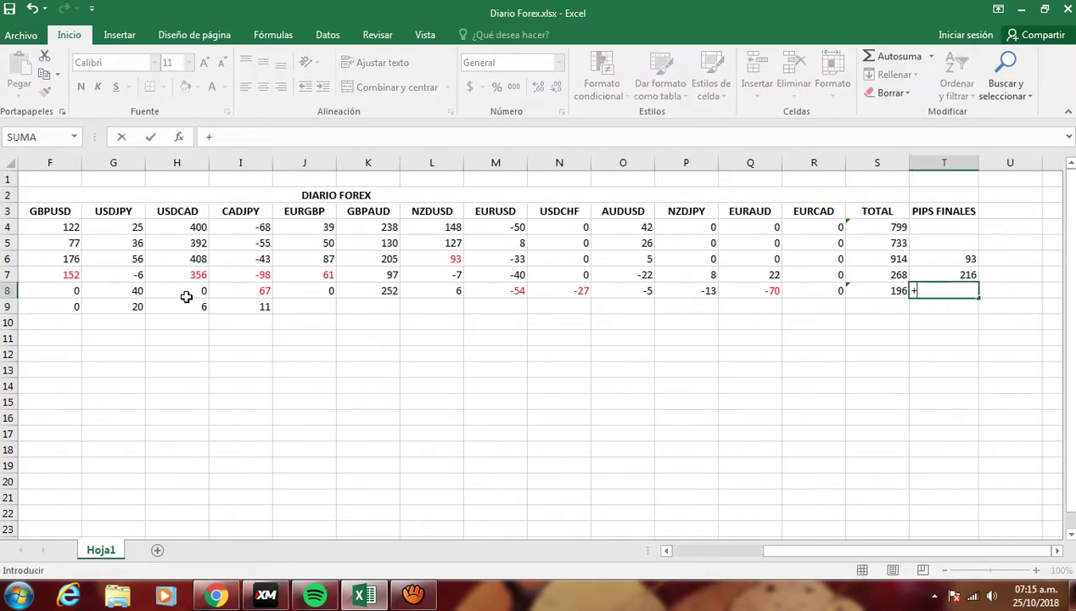
key(Left)
key(Left)
key(Left)
text(+)
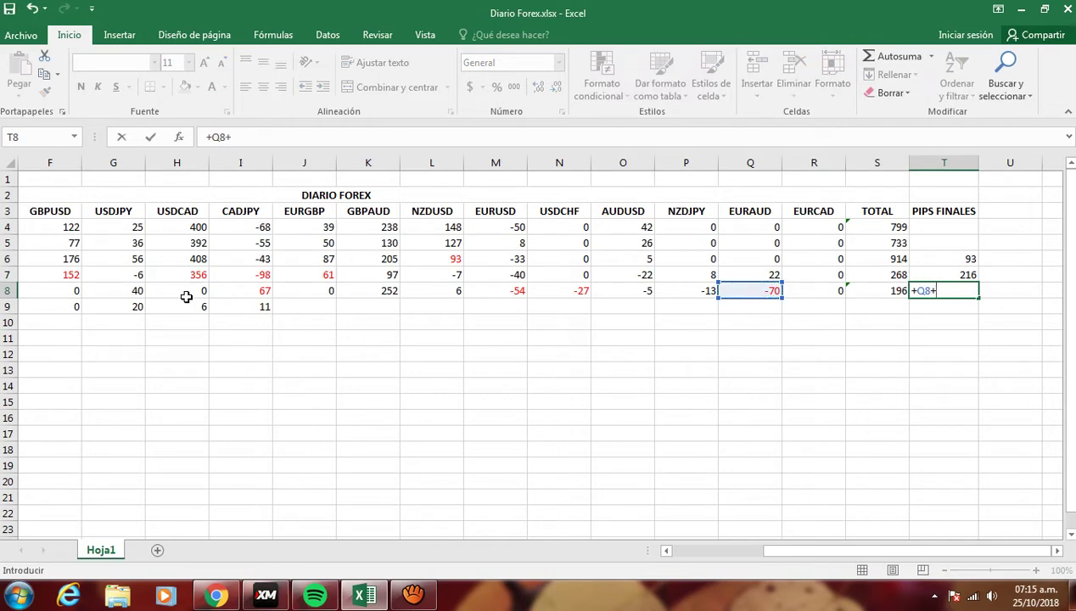
key(Left)
key(Left)
key(Left)
key(Left)
key(Left)
key(Left)
text(+)
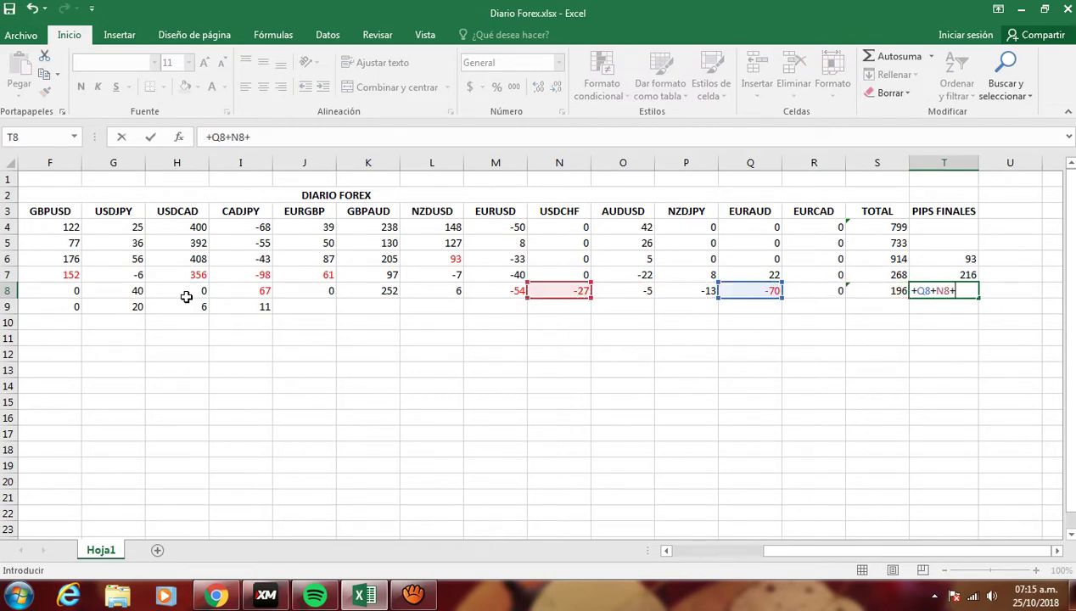
key(Left)
key(Left)
key(Left)
key(Left)
key(Left)
key(Left)
key(Left)
text(+)
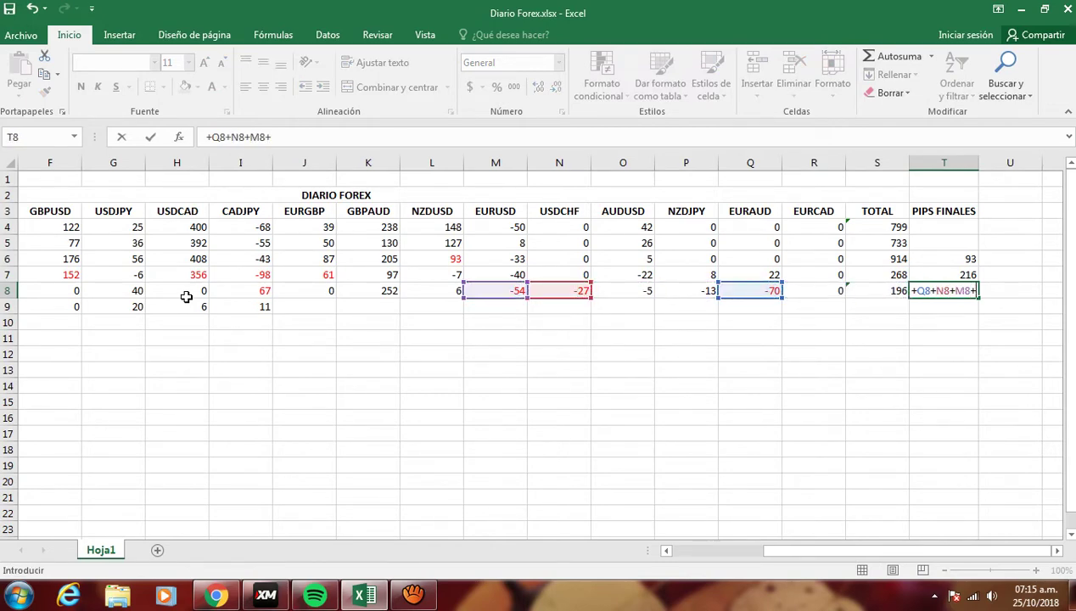
key(Left)
key(Left)
key(Left)
key(Left)
key(Left)
key(Left)
key(Left)
key(Left)
key(Left)
key(Left)
- Remove the stray D8 reference so T8 reads =+Q8+N8+M8+I8 (-84)
key(Left)
key(Left)
key(Left)
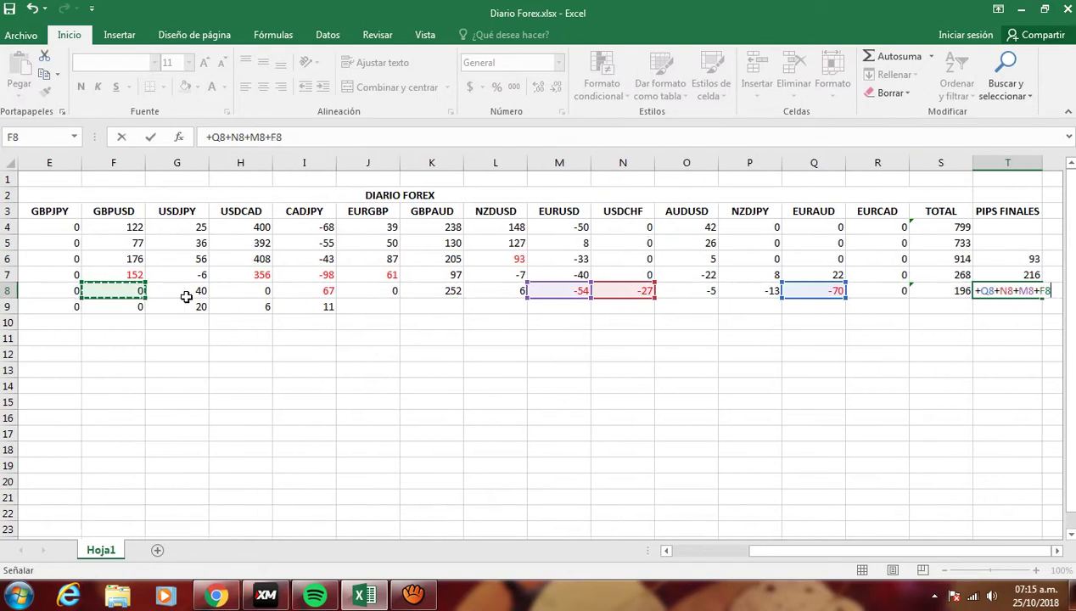
key(Right)
key(Right)
key(Right)
key(Right)
key(Left)
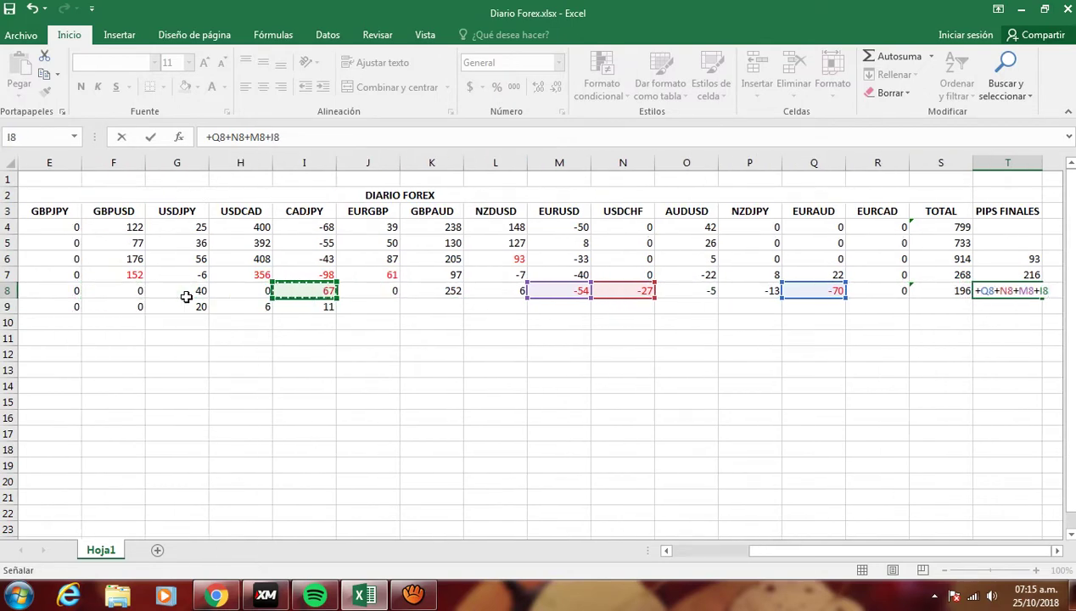
text(+)
key(Left)
key(Left)
key(Left)
key(Left)
key(Left)
key(Left)
key(Left)
key(Left)
key(Left)
key(Left)
key(Left)
key(Left)
key(Left)
key(Left)
key(Left)
key(Left)
key(Left)
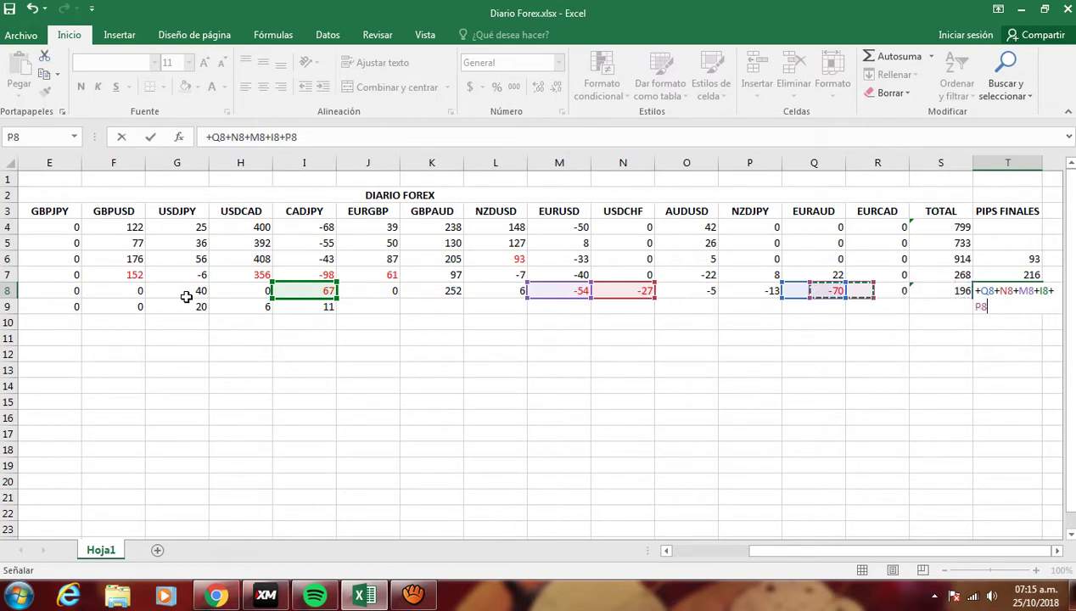
key(Left)
key(Right)
key(Right)
key(Right)
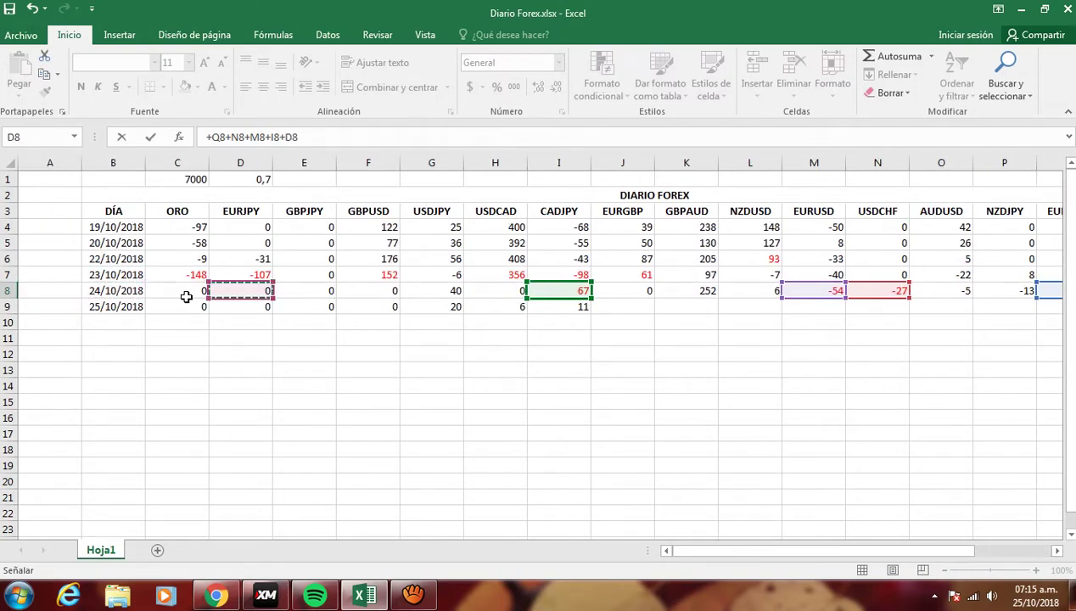
click(313, 140)
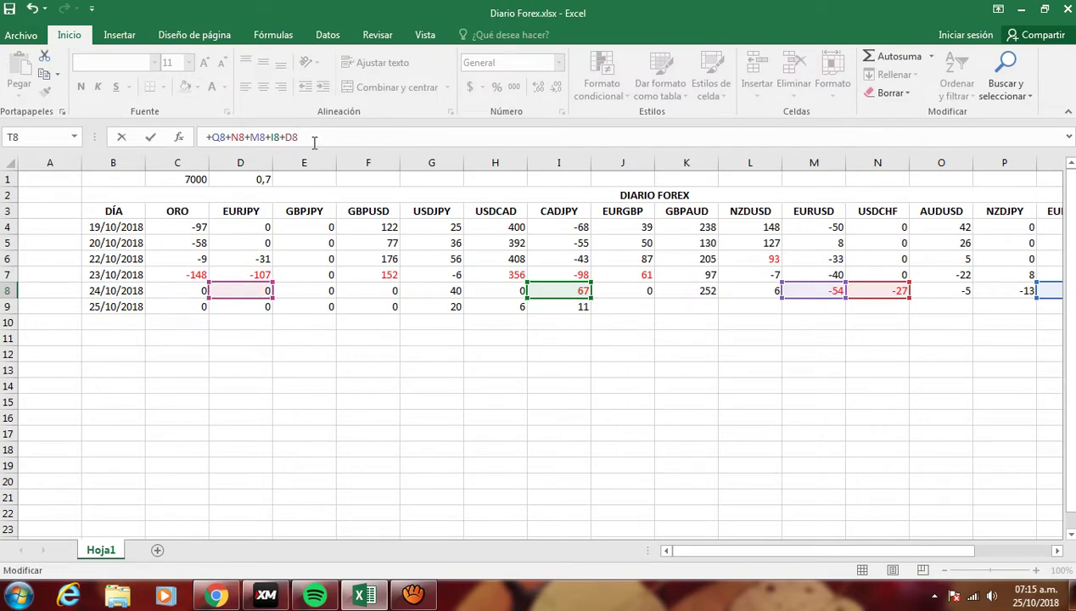
key(BackSpace)
key(BackSpace)
key(BackSpace)
key(Return)
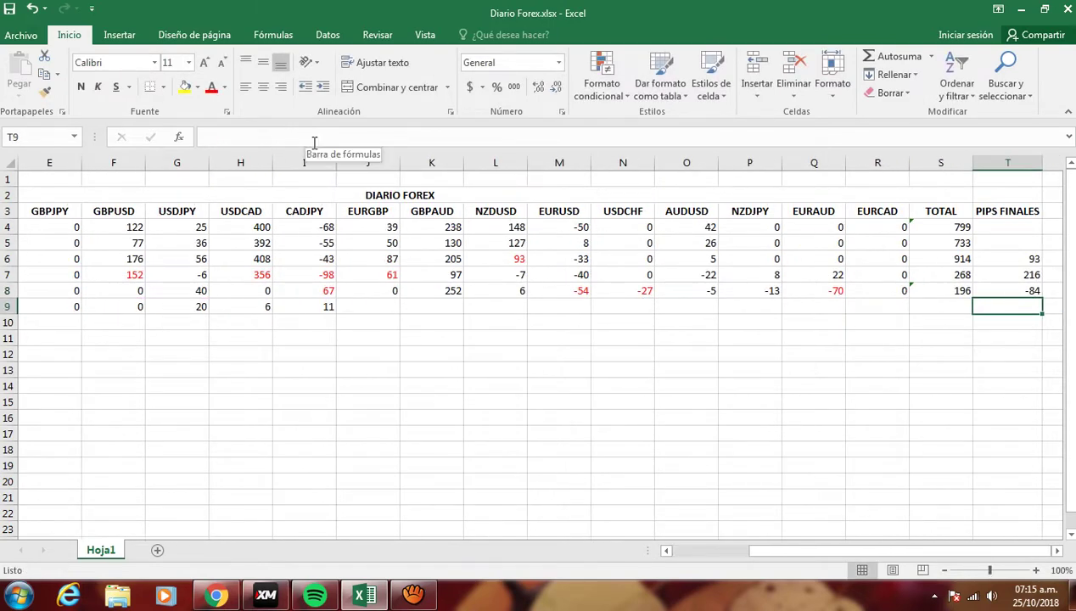
- Check the PIPS FINALES sum and select the 25/10/2018 EURGBP cell
drag(1007, 256, 1003, 286)
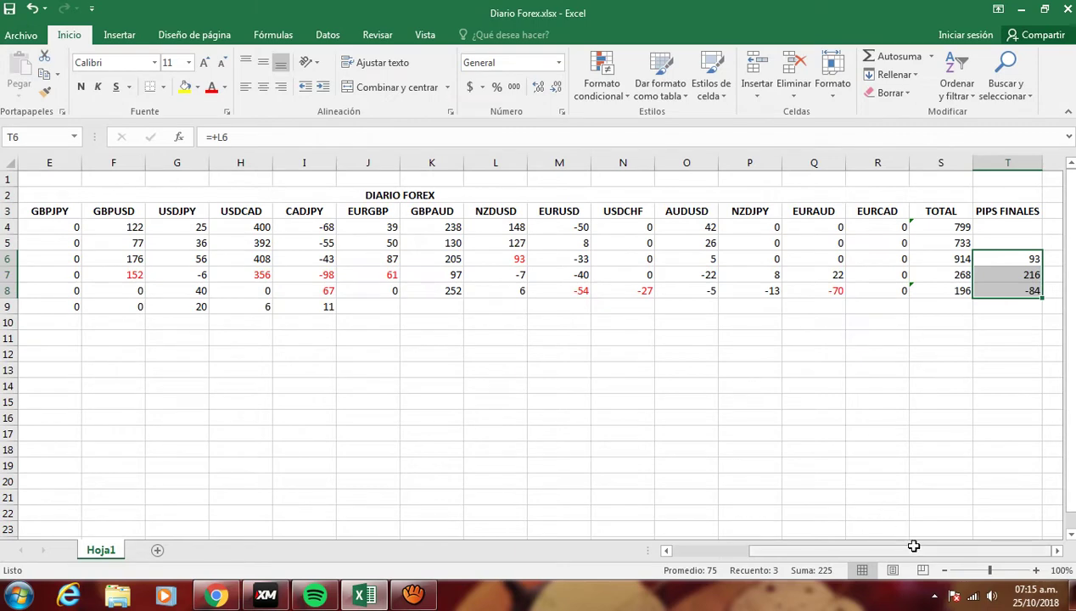
drag(911, 550, 790, 571)
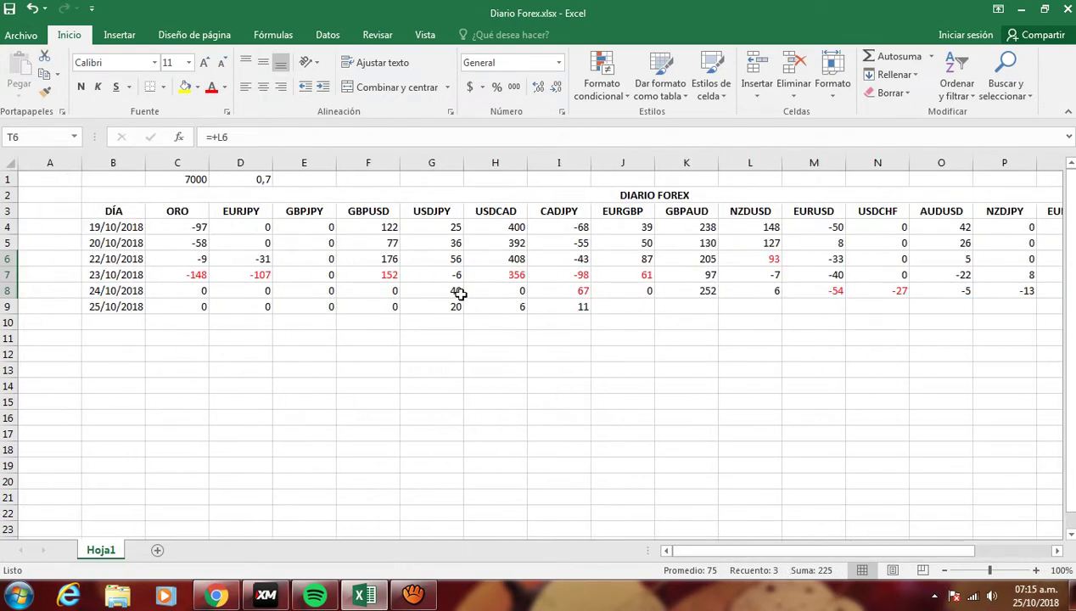
click(621, 308)
key(alt+Tab)
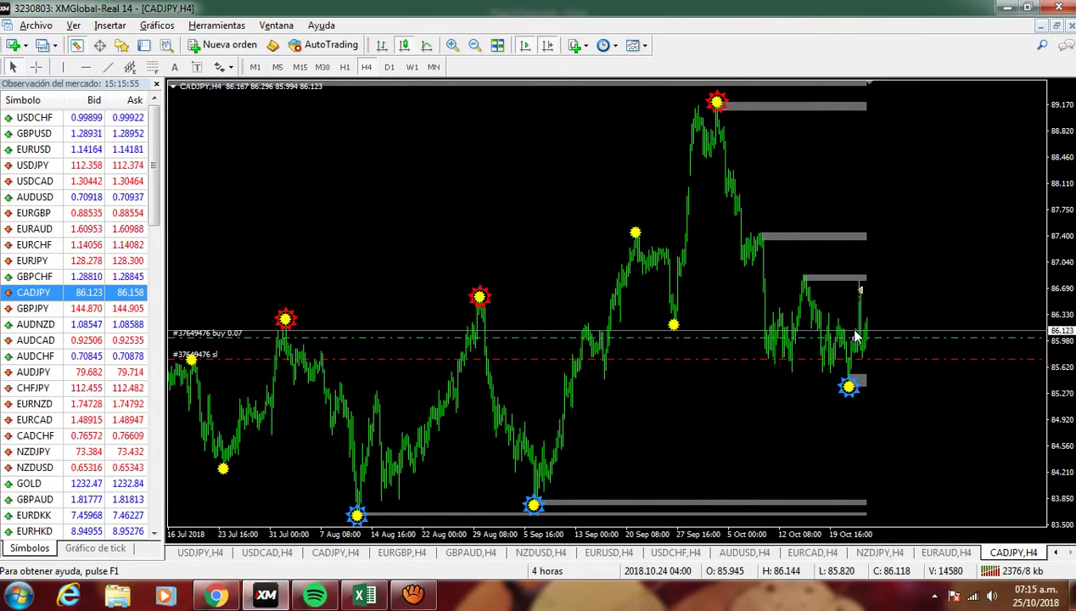
- Zoom the CADJPY H4 chart in two levels to read recent candles, then return to Excel
mouse_move(860, 295)
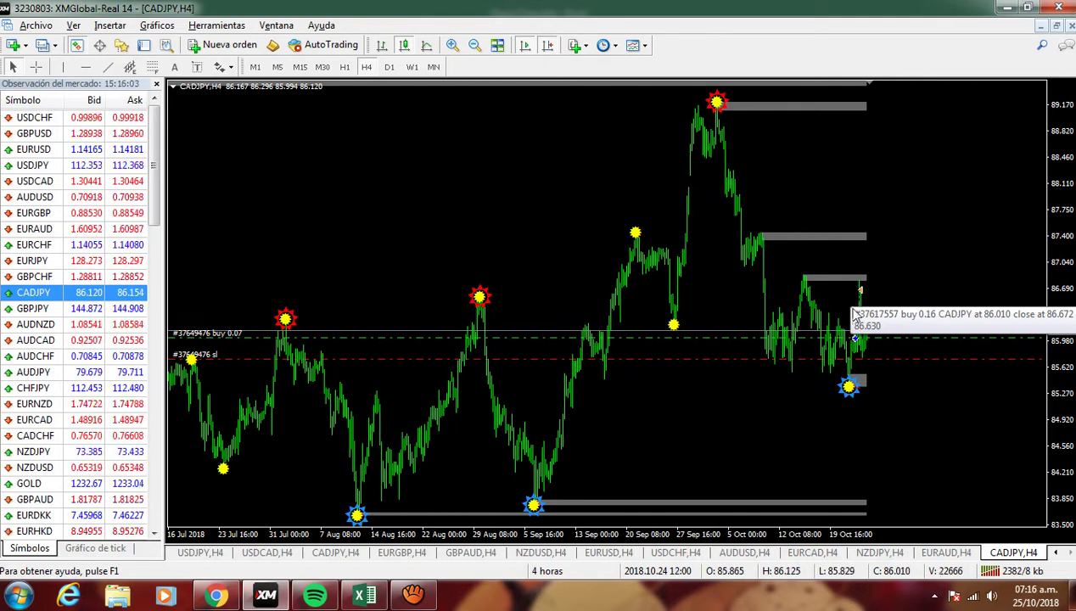
click(452, 45)
click(452, 45)
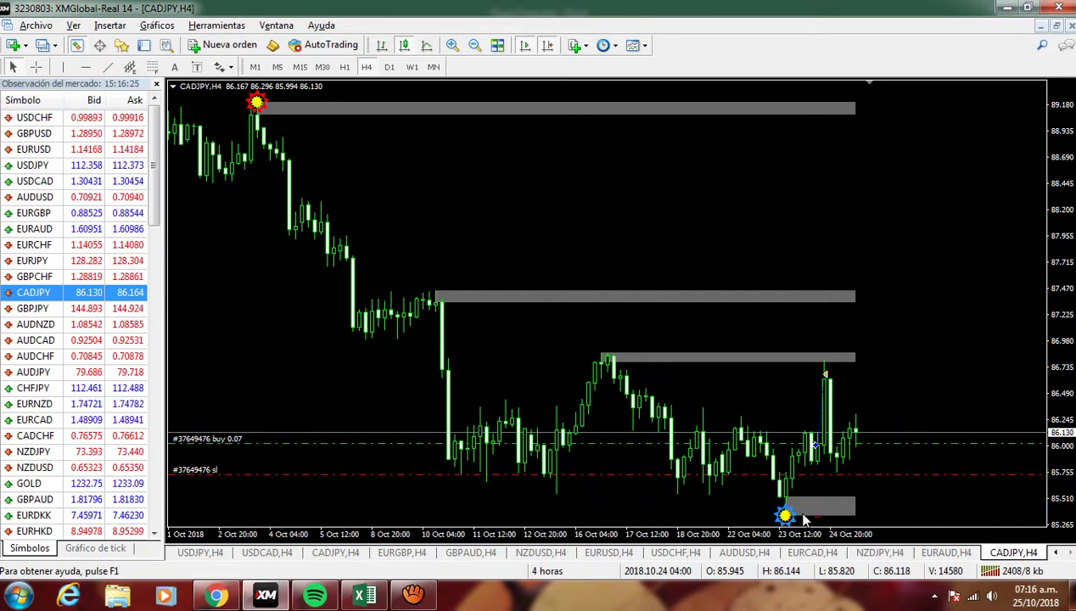
key(alt+Tab)
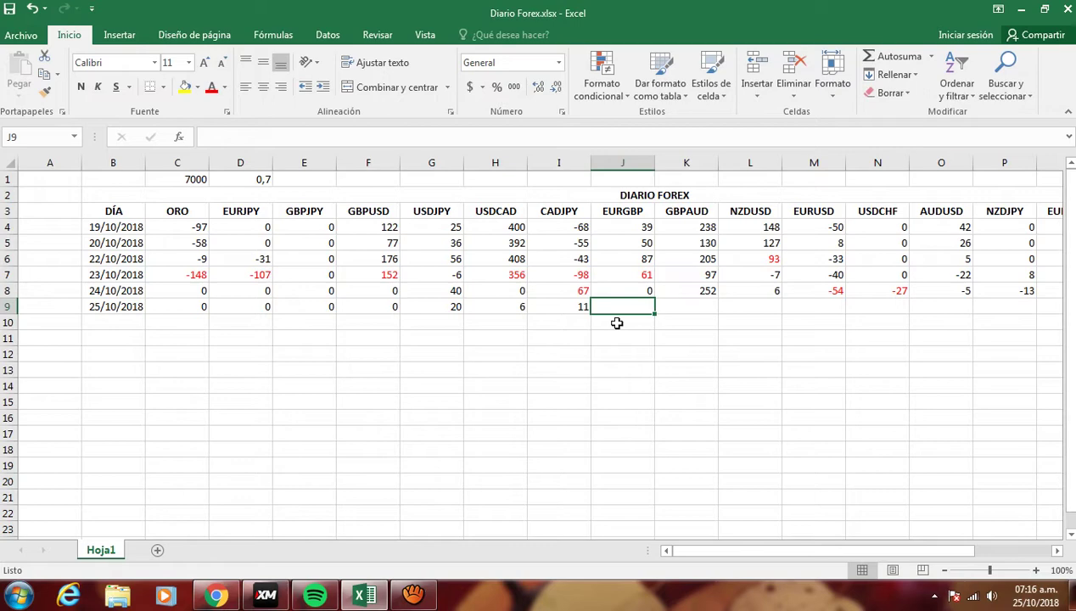
- Show the EURGBP chart and log 0 pips for EURGBP in J9 for 25/10/2018
key(alt+Tab)
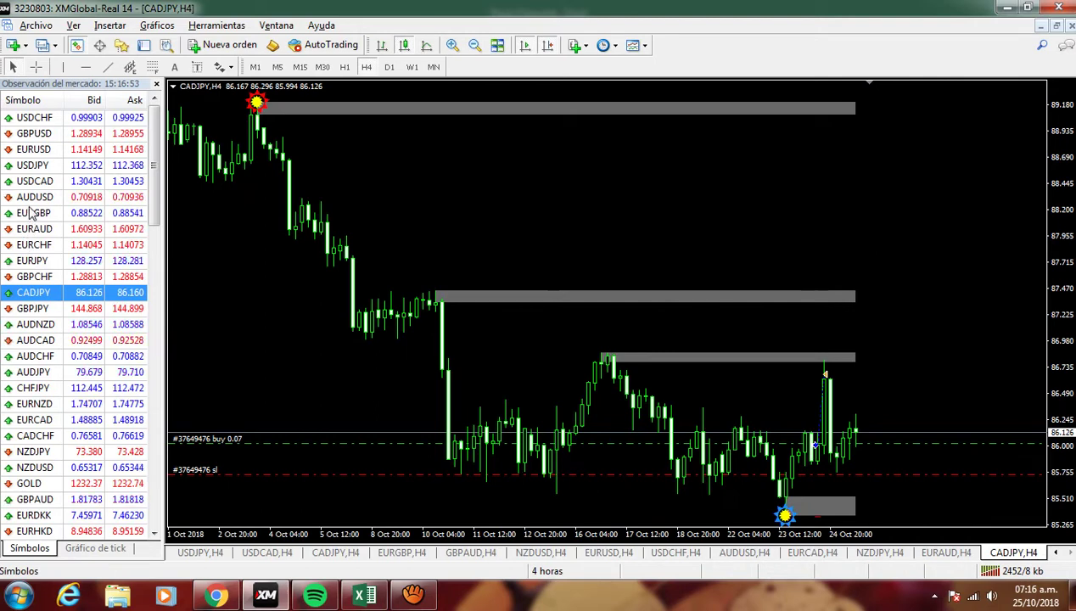
drag(34, 213, 554, 206)
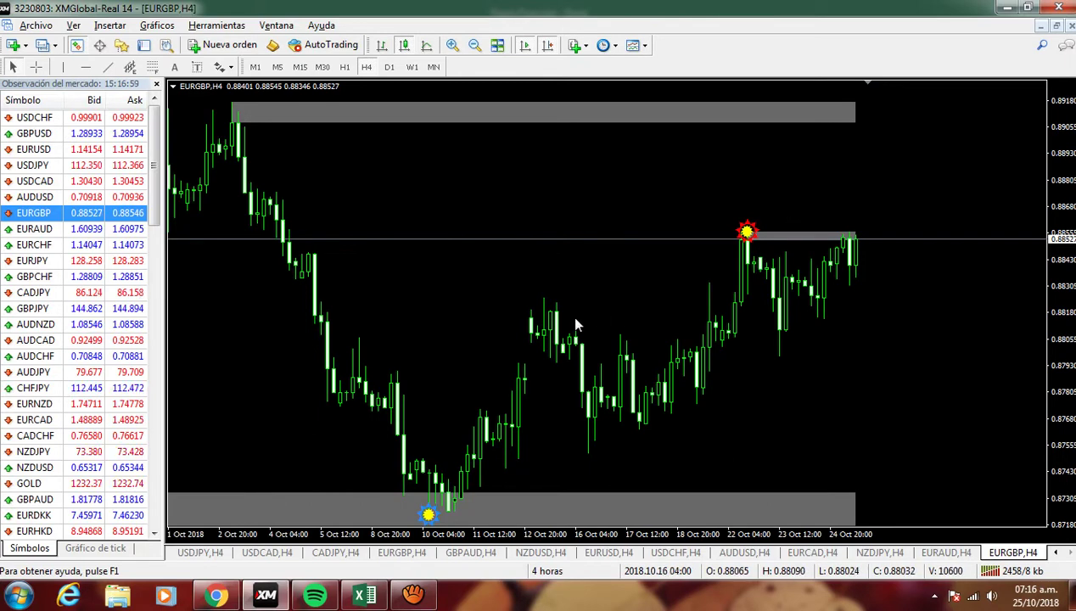
key(alt+Tab)
text(0)
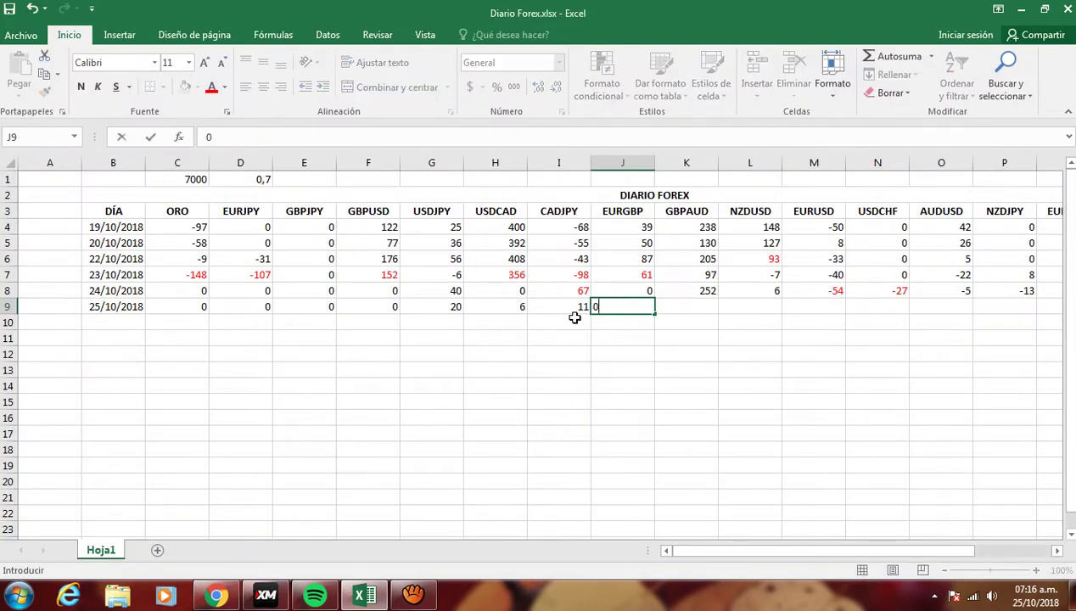
key(Tab)
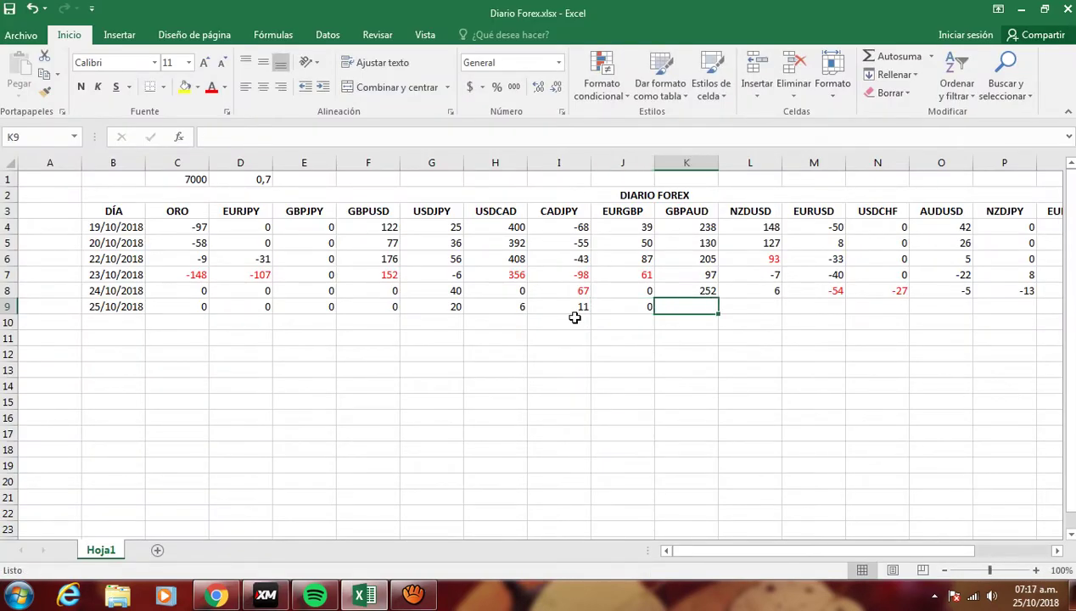
key(alt+Tab)
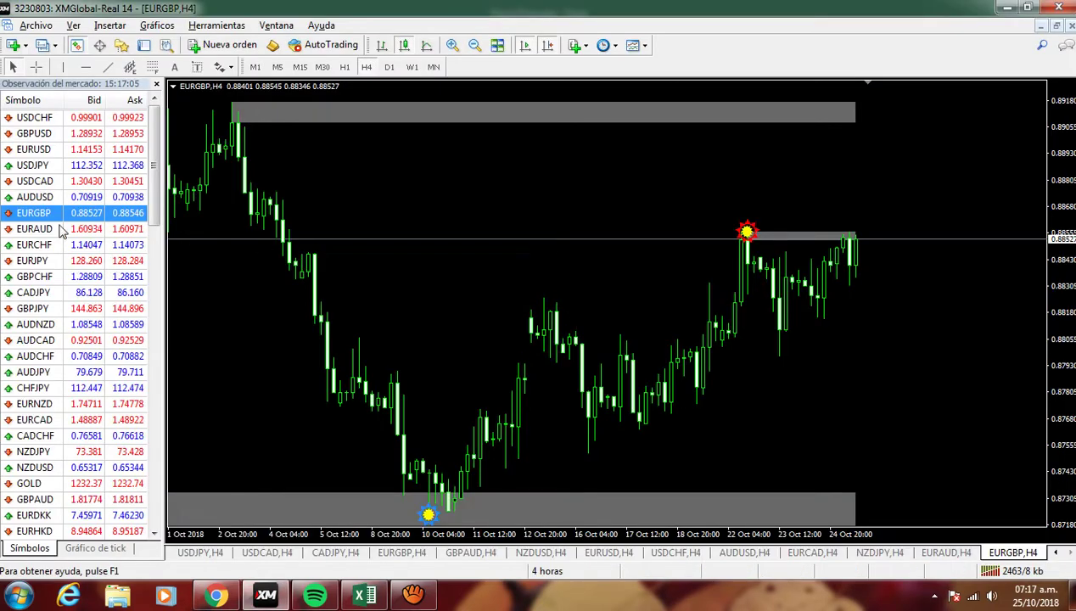
- Measure the GBPAUD move on its chart and log 294 pips in K9
drag(34, 500, 454, 329)
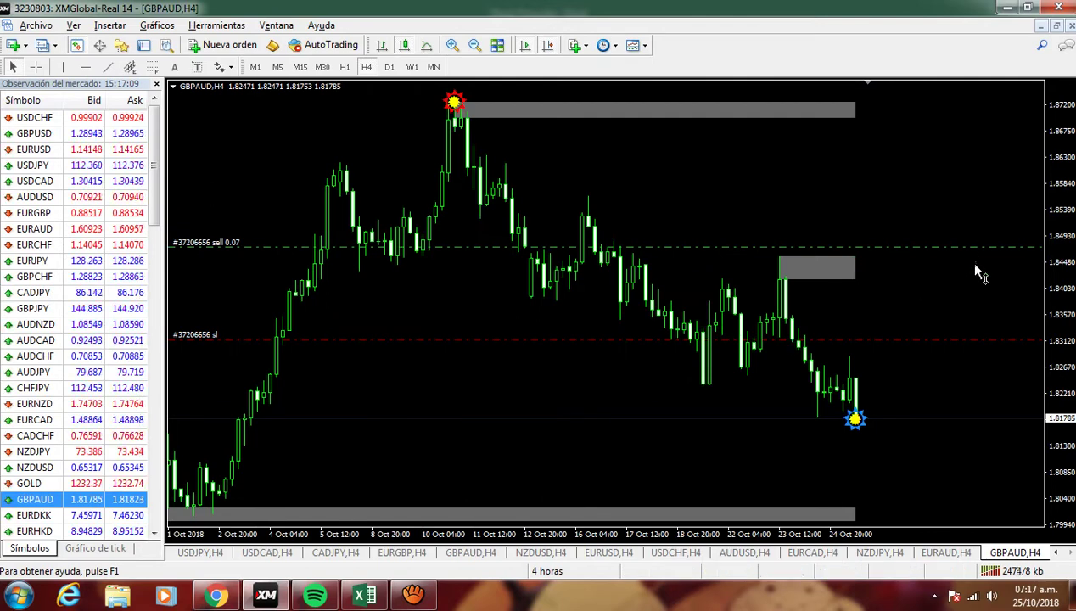
middle_click(872, 247)
drag(872, 247, 883, 429)
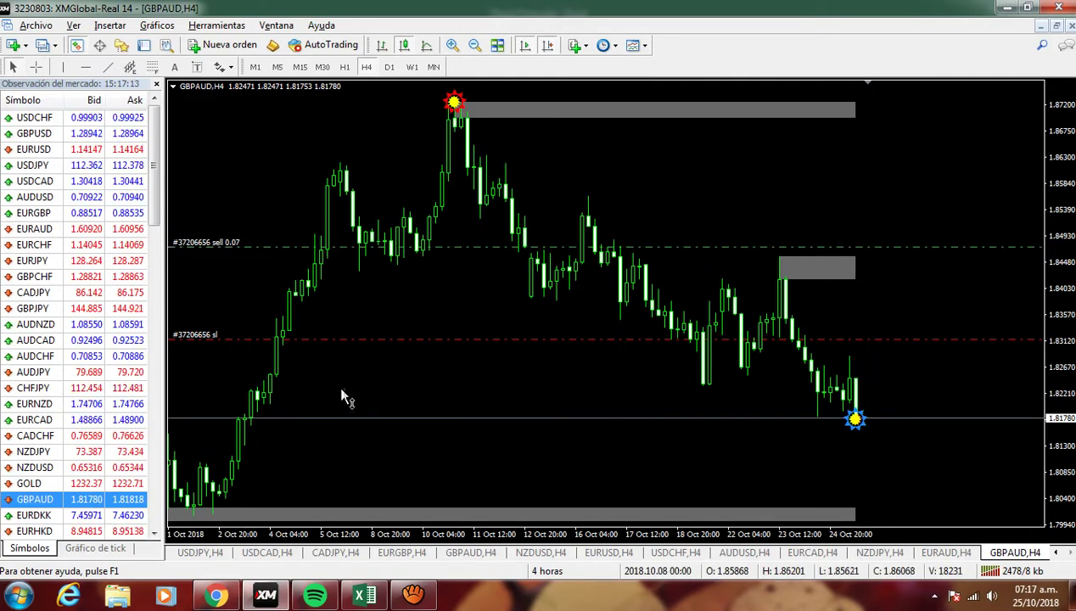
key(alt+Tab)
text(294)
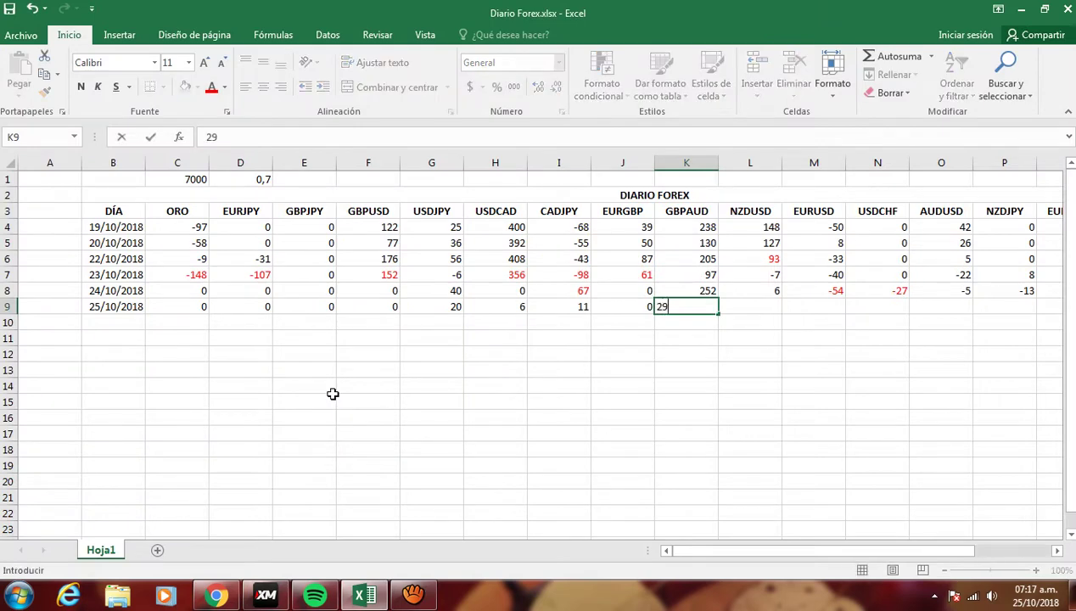
key(Return)
key(Right)
key(Up)
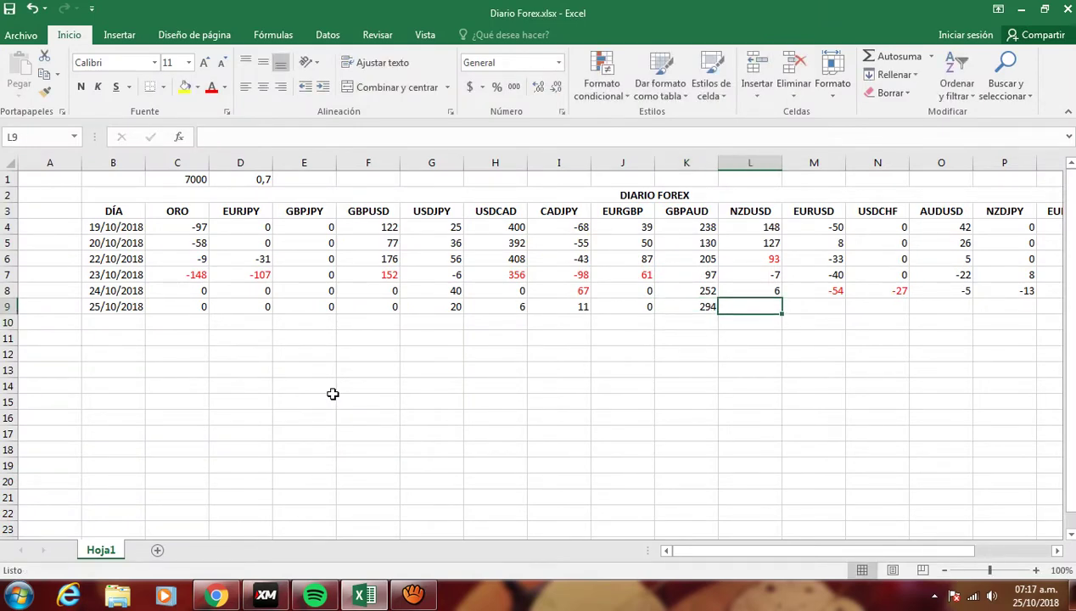
- Load the NZDUSD chart, measure its move, and log 18 pips in L9
key(alt+Tab)
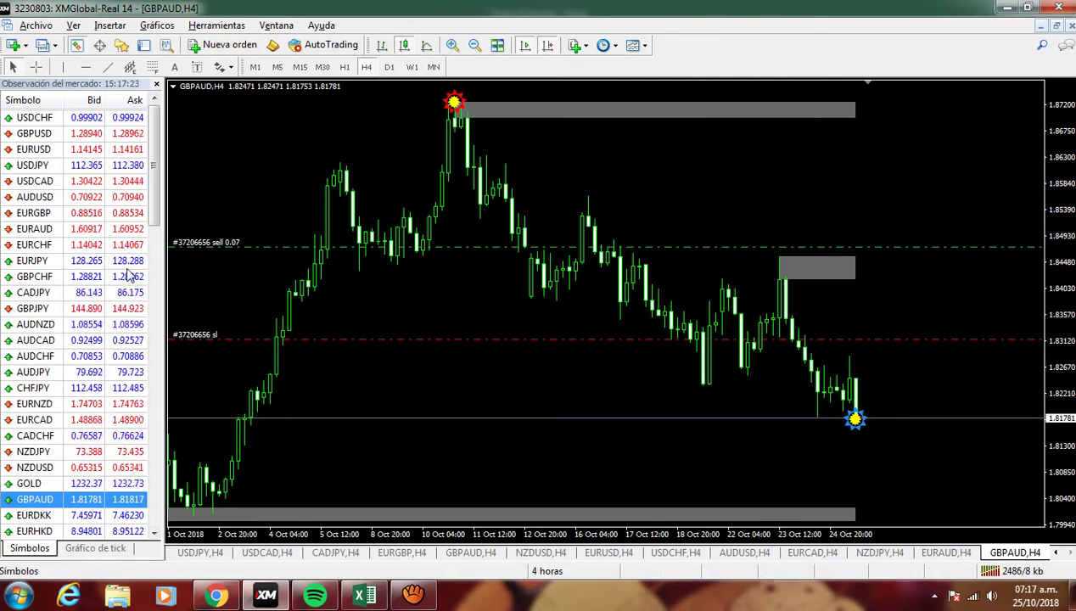
click(43, 467)
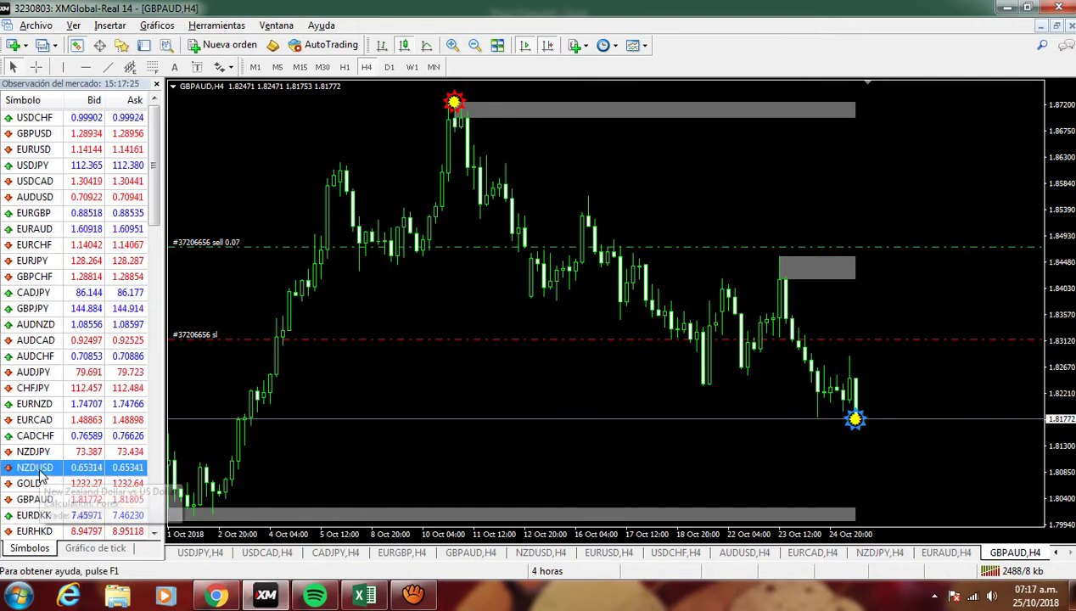
drag(367, 393, 381, 369)
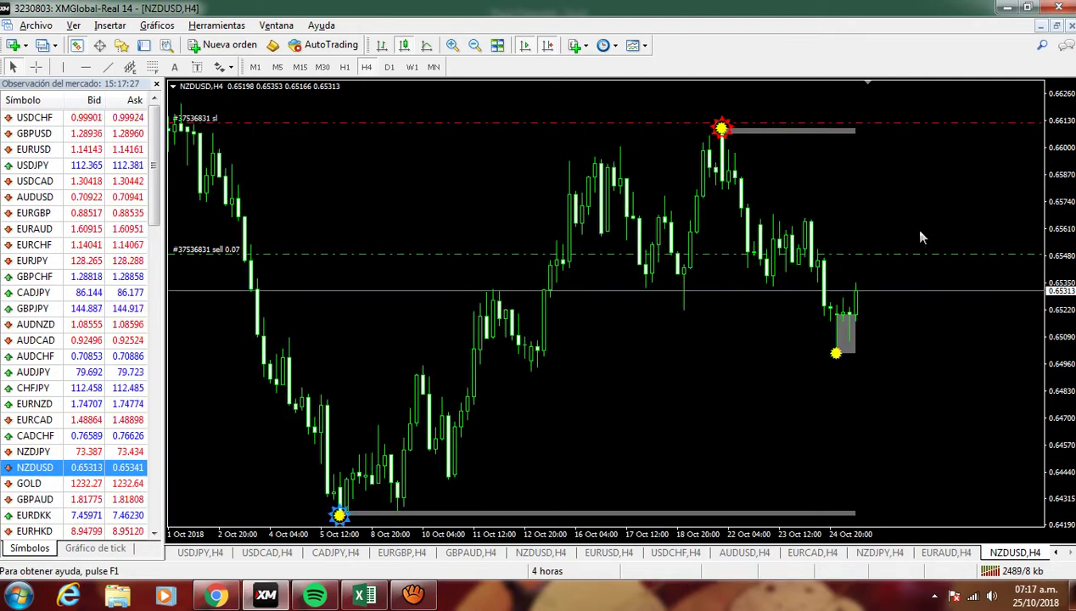
middle_click(889, 250)
drag(889, 252, 887, 294)
key(alt+Tab)
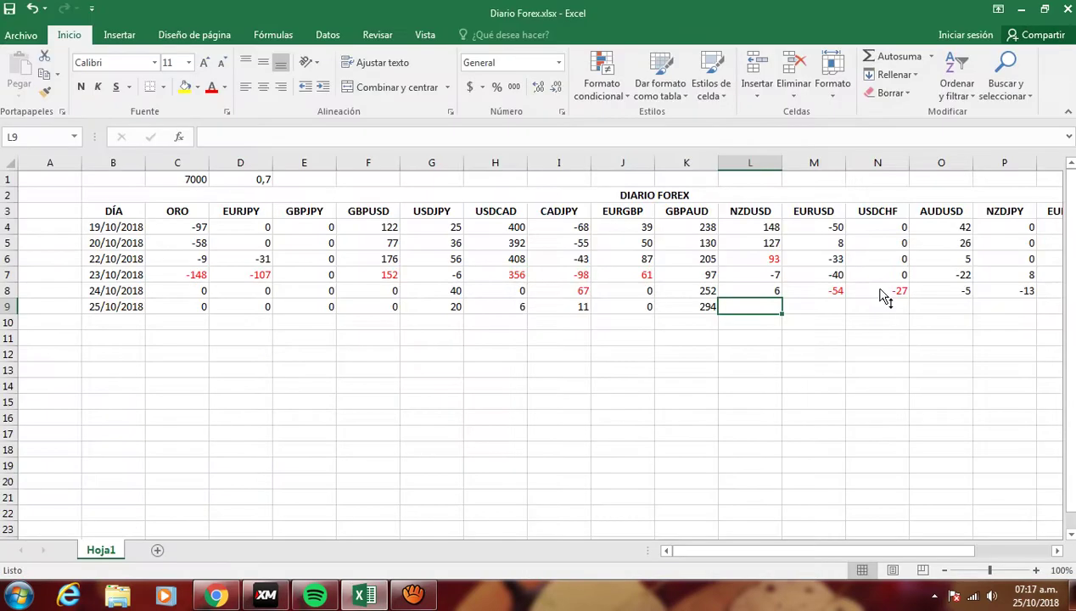
text(18)
key(Return)
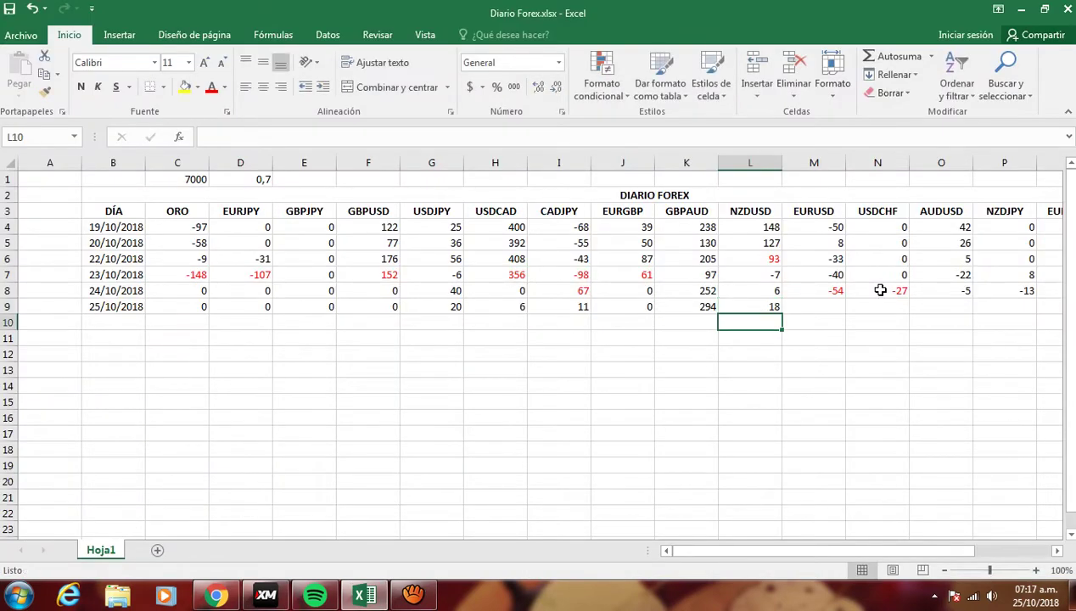
key(Right)
key(Up)
key(alt+Tab)
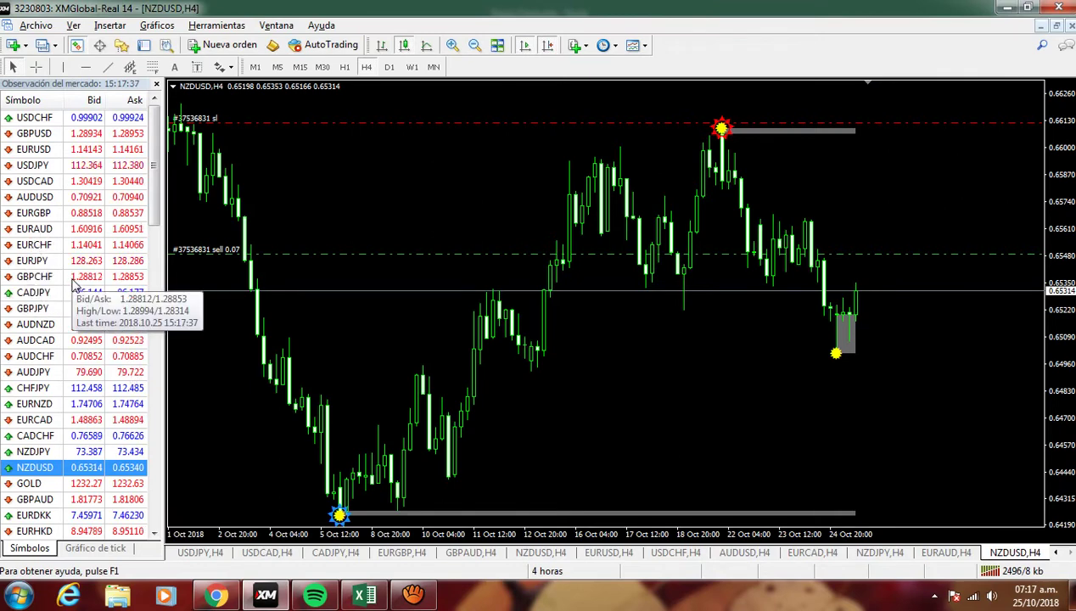
- Show the EURUSD chart and enter 0 pips for EURUSD in M9, checking the previous day's value
drag(30, 150, 392, 185)
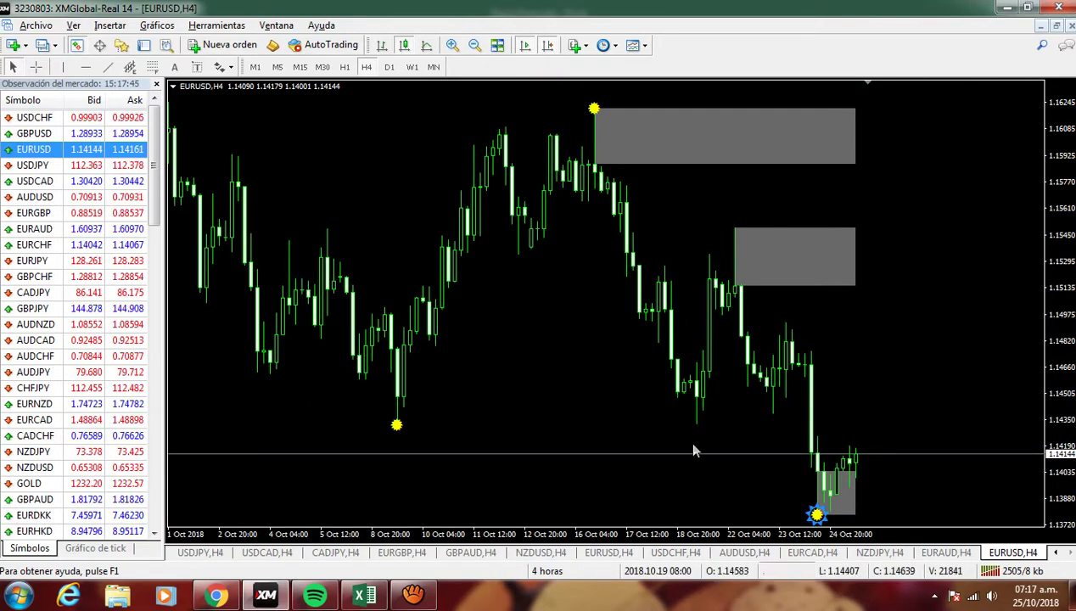
key(alt+Tab)
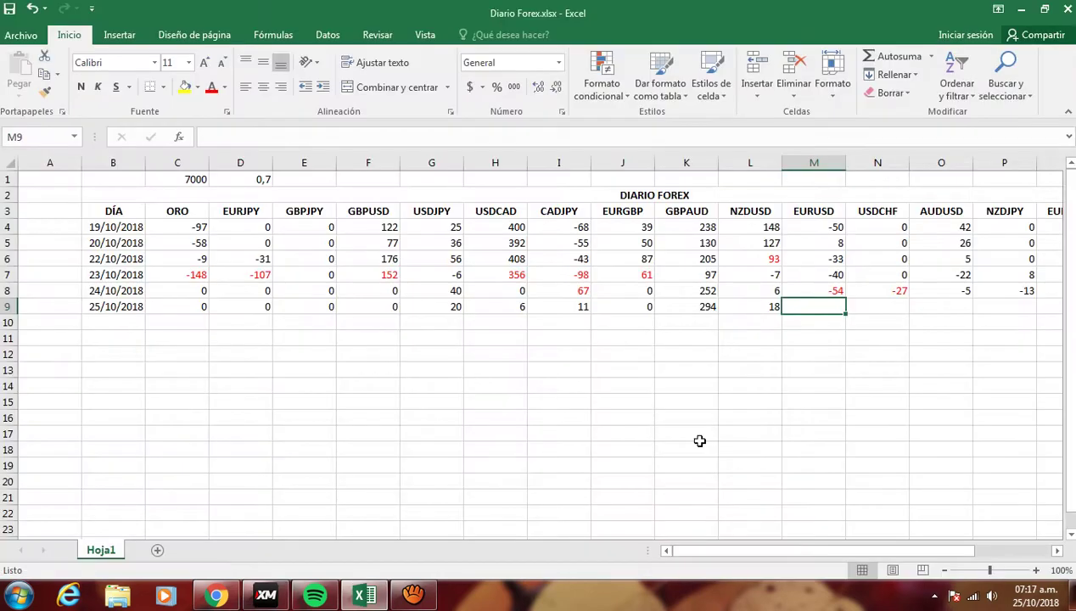
text(0)
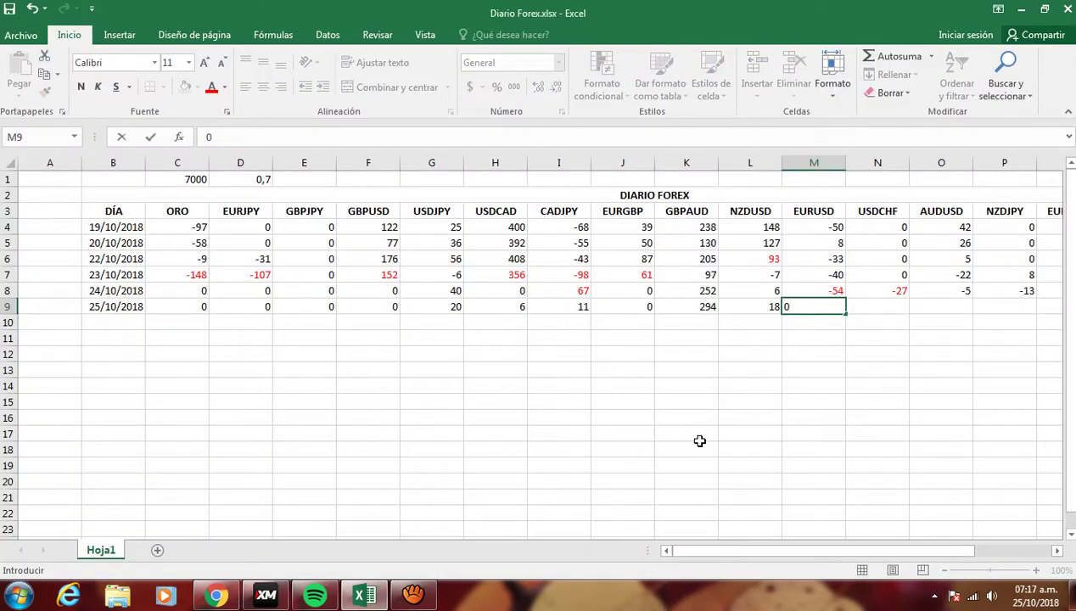
key(Right)
key(Left)
key(Up)
key(Down)
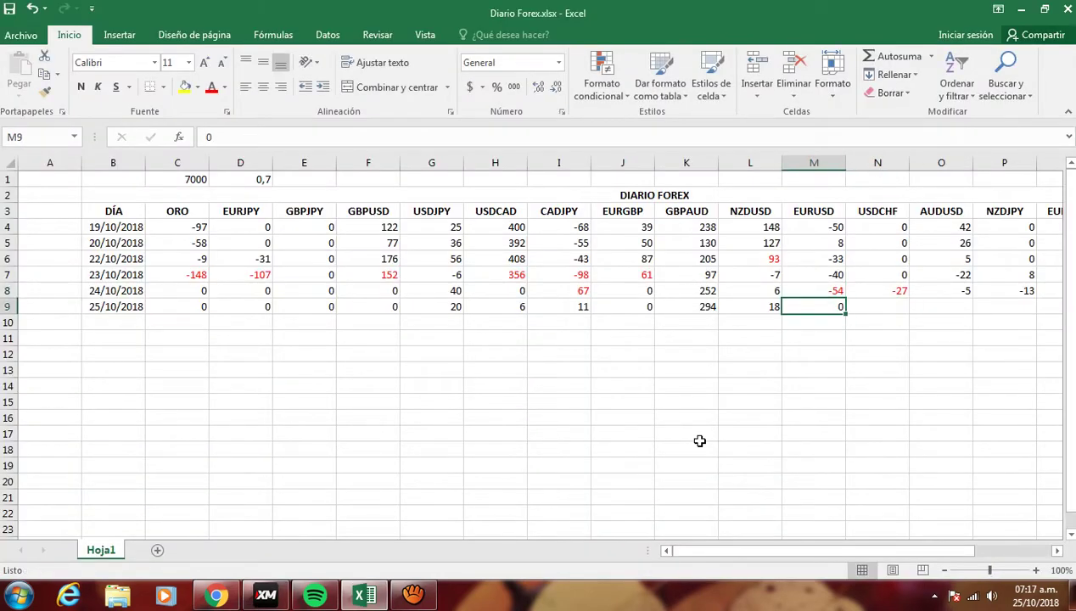
key(Up)
key(Down)
key(Right)
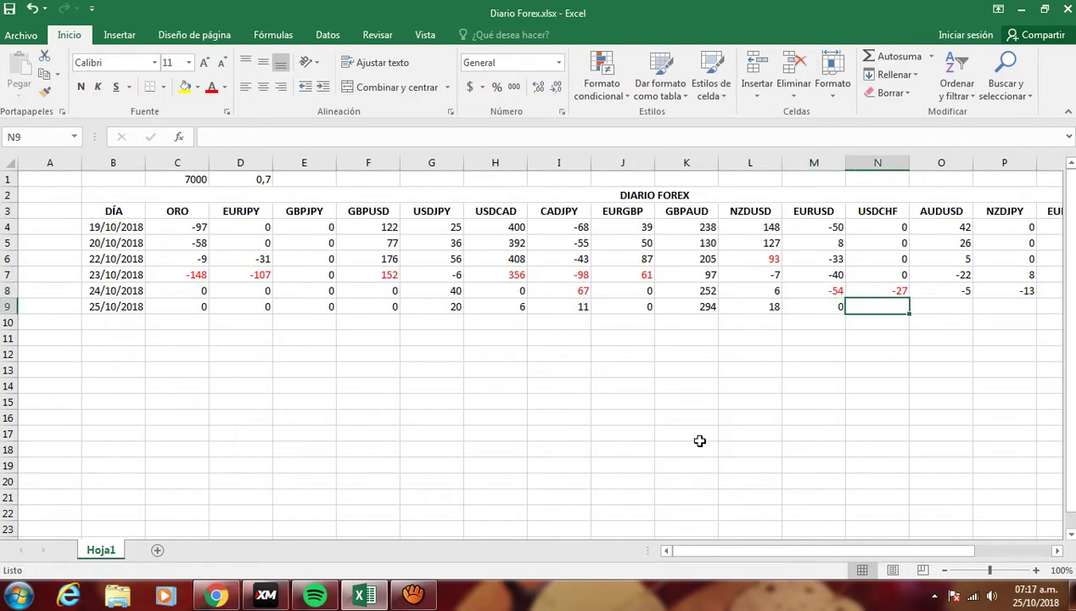
key(Right)
key(Right)
key(Right)
key(Right)
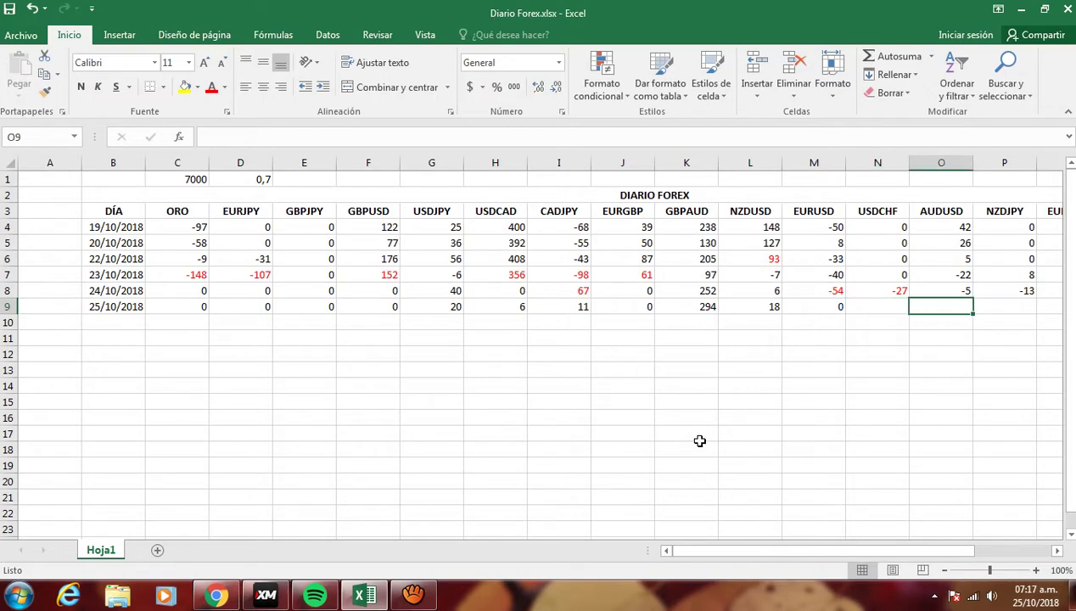
key(Left)
key(Left)
key(Left)
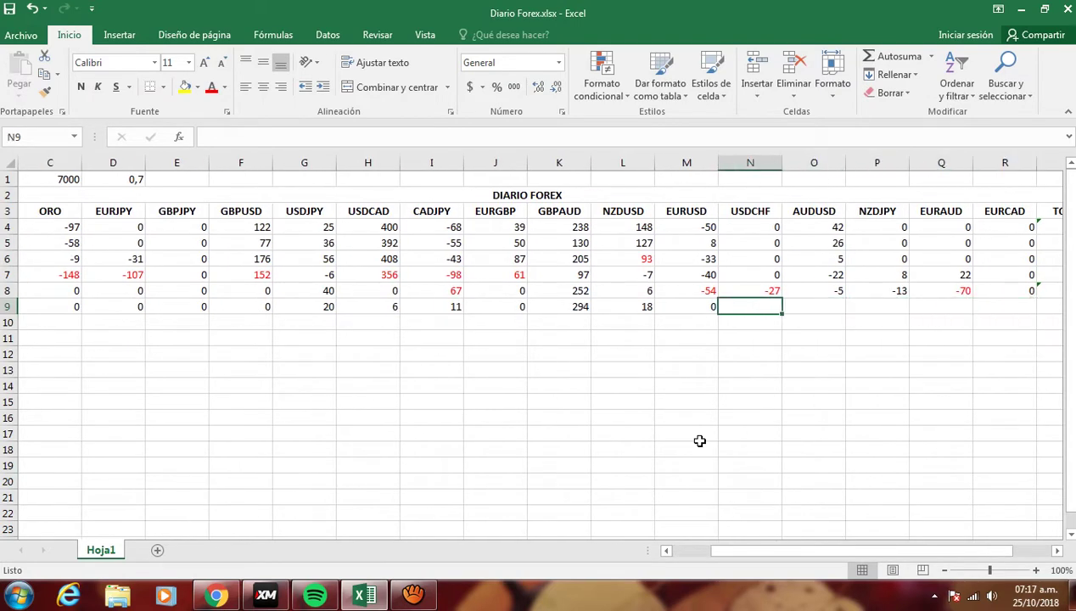
- Load the USDCHF chart, enter 0 pips in N9, and bring up the AUDUSD 4-hour chart
key(alt+Tab)
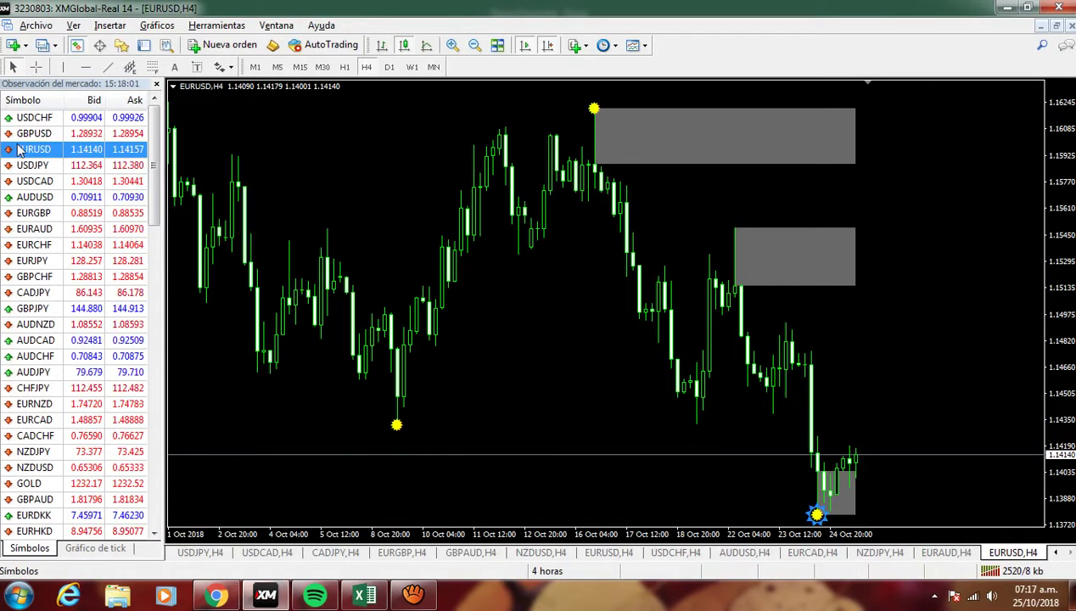
drag(34, 118, 952, 183)
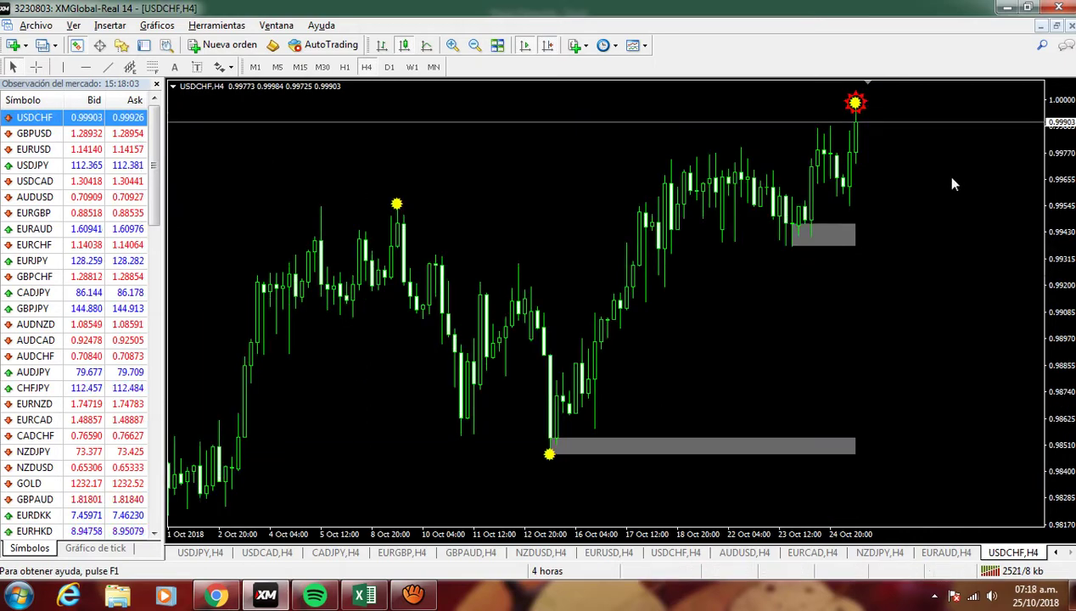
key(alt+Tab)
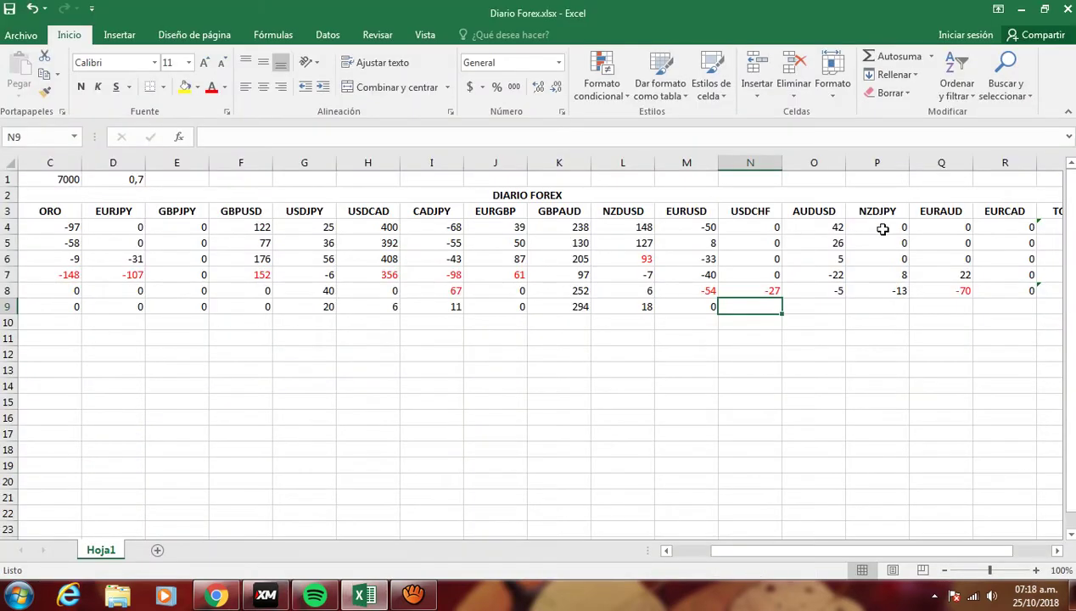
key(alt+Tab)
key(alt+Tab)
text(0)
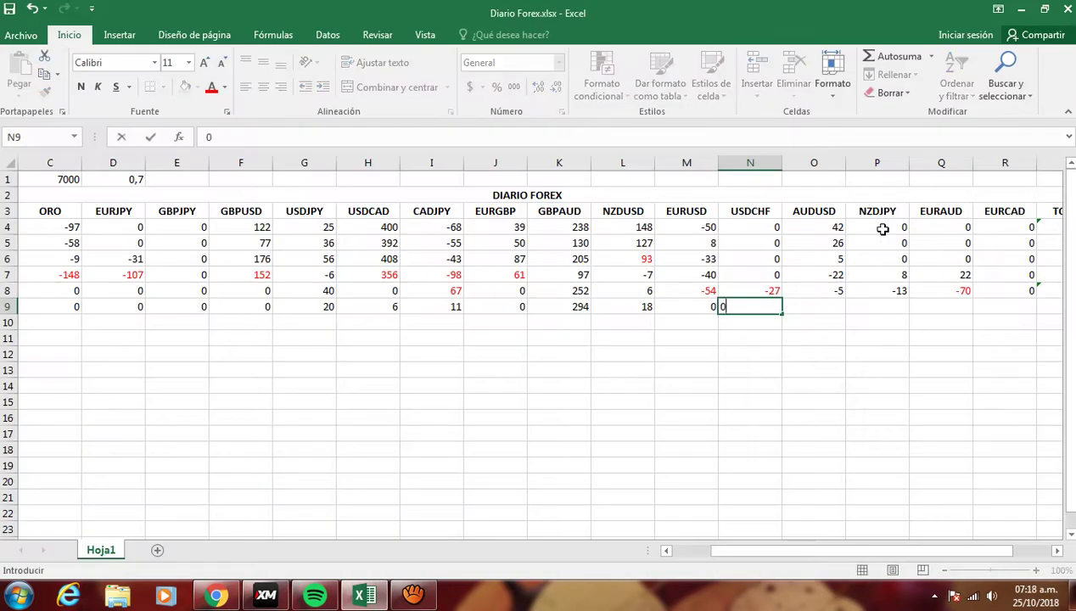
key(Tab)
key(alt+Tab)
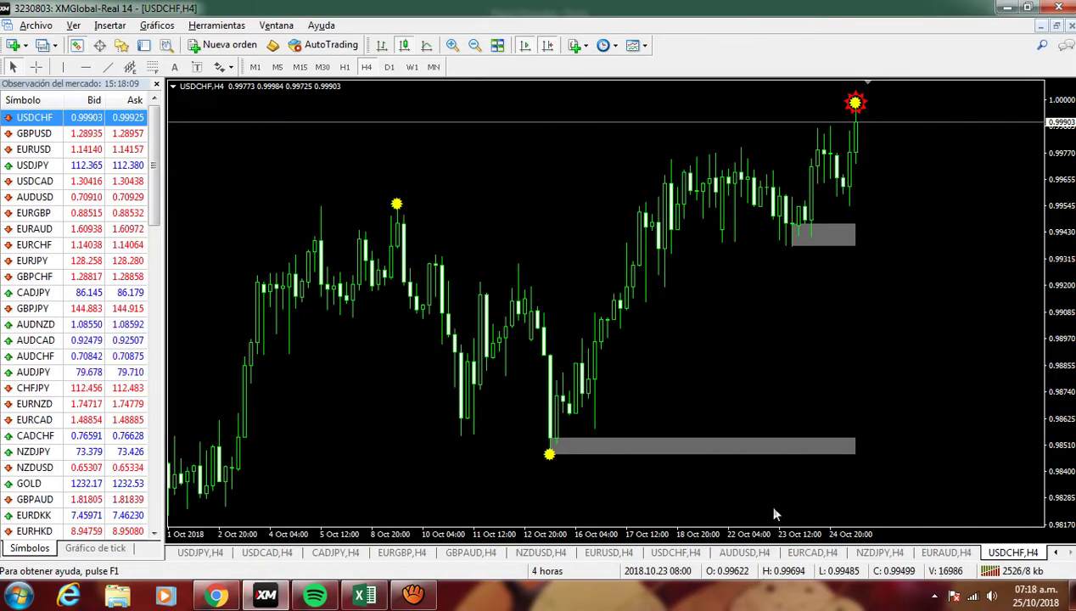
click(745, 552)
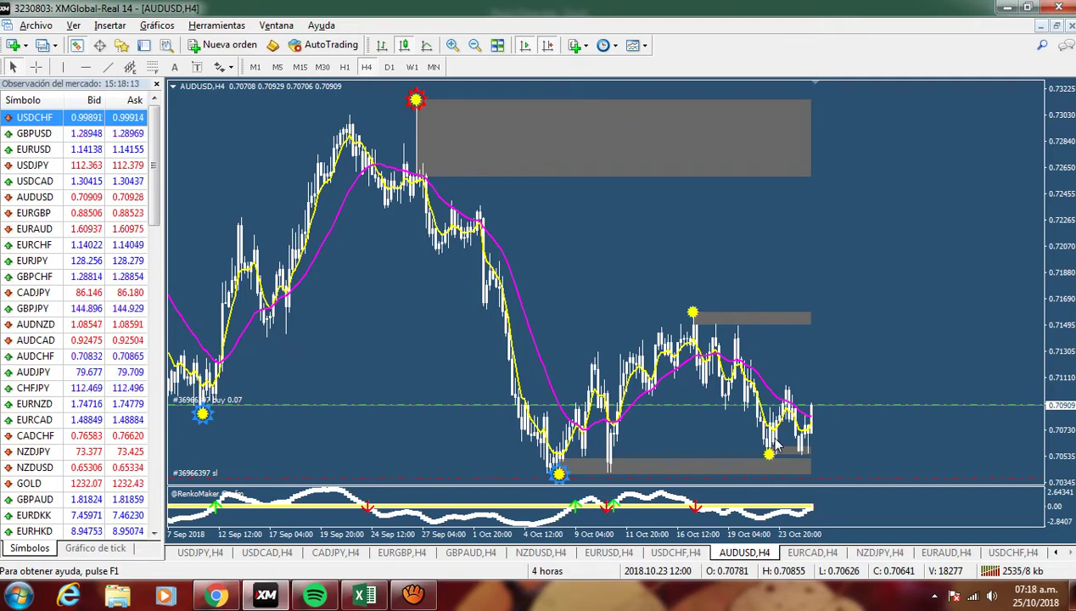
- Record -1 pips for AUDUSD in O9, replacing the initial 0, and return to the AUDUSD chart
key(alt+Tab)
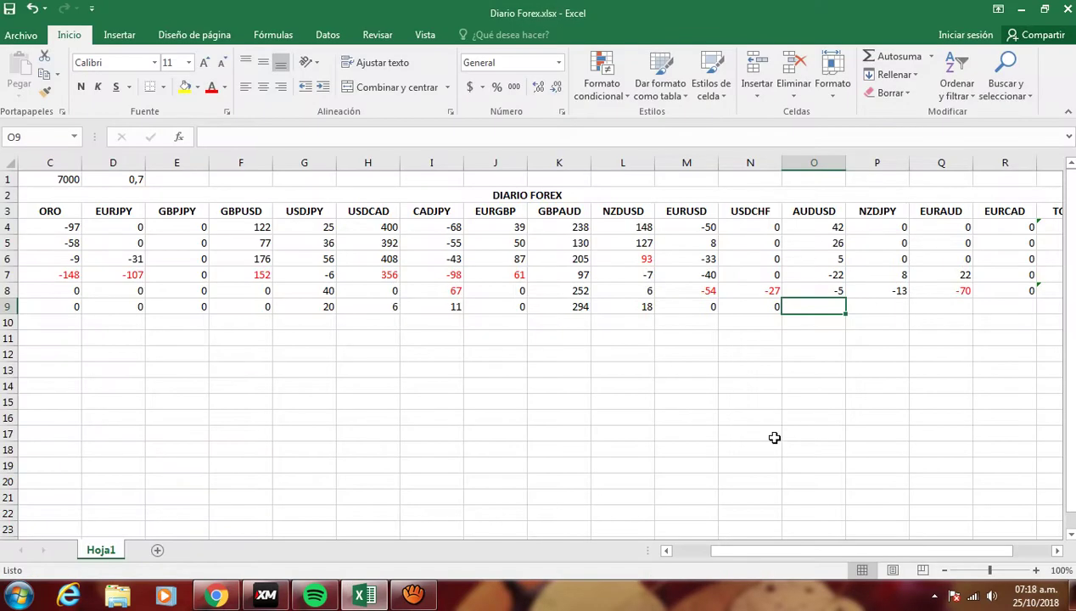
text(0)
key(Tab)
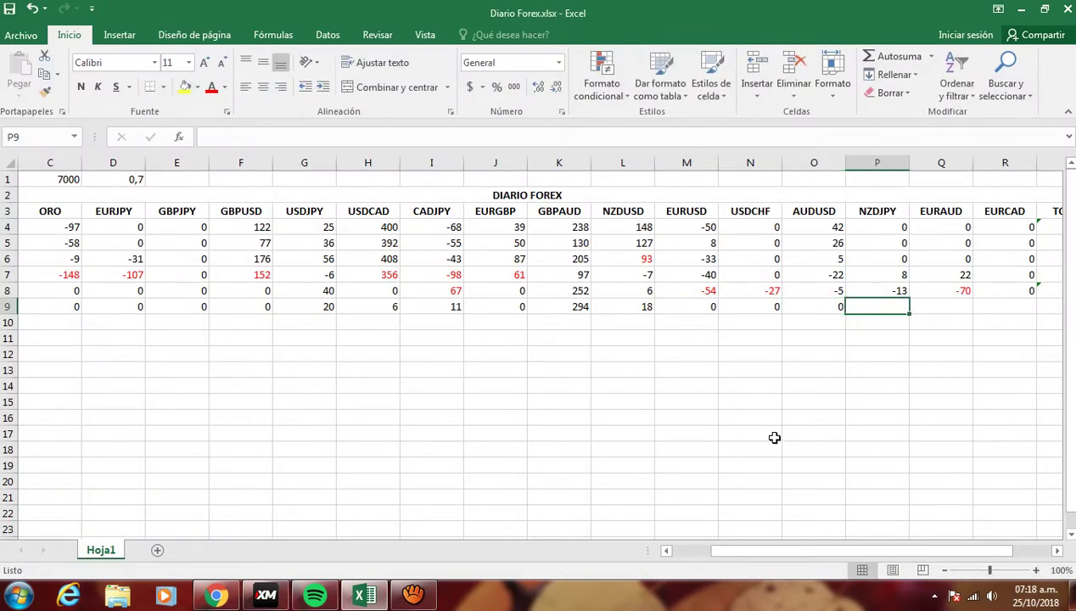
key(Left)
text(-1)
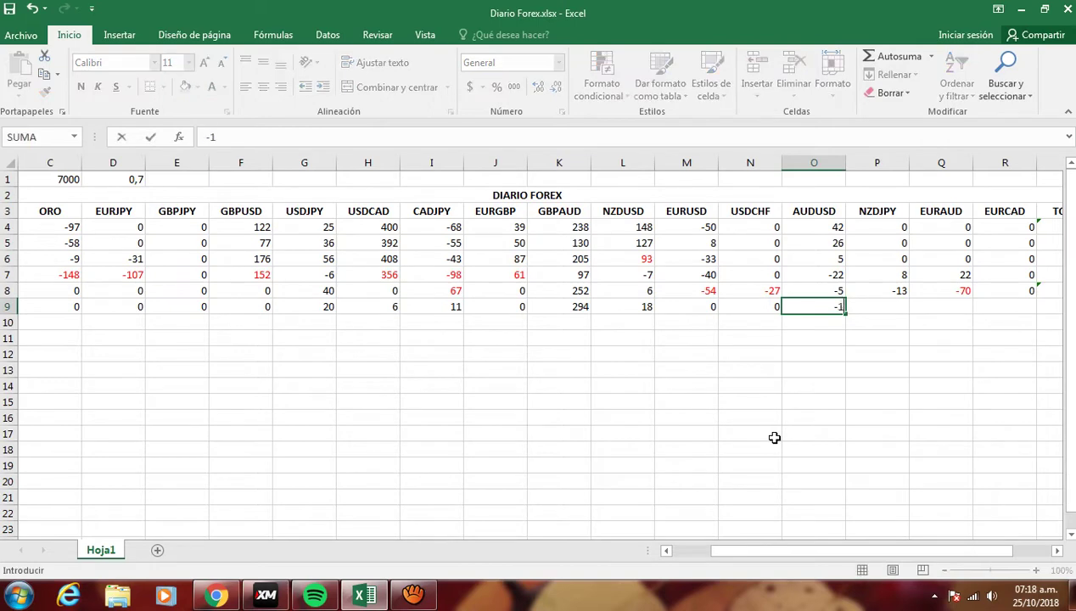
key(Return)
key(alt+Tab)
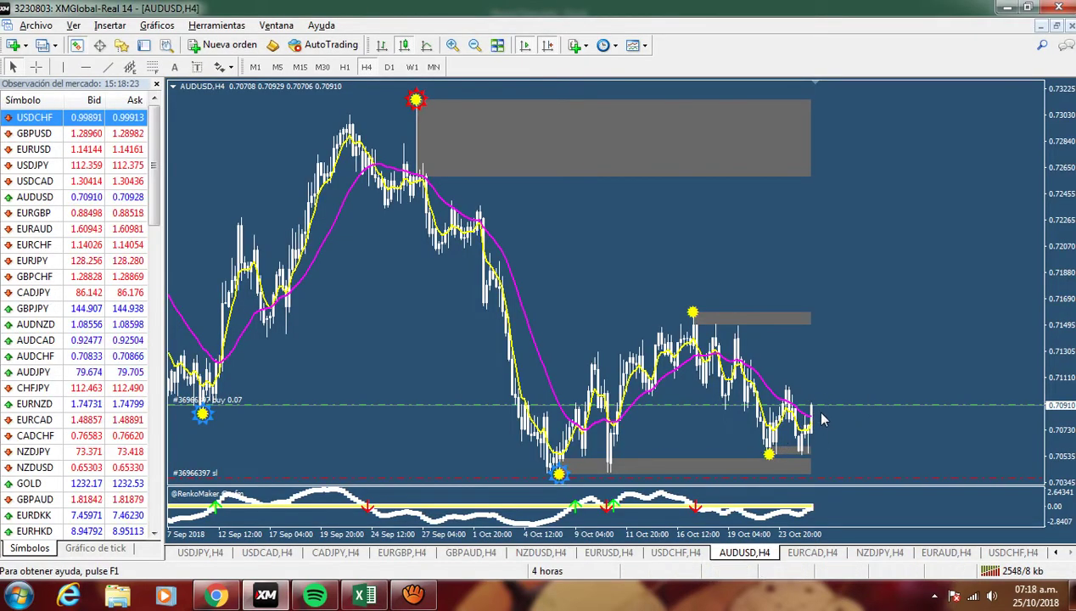
key(alt+Tab)
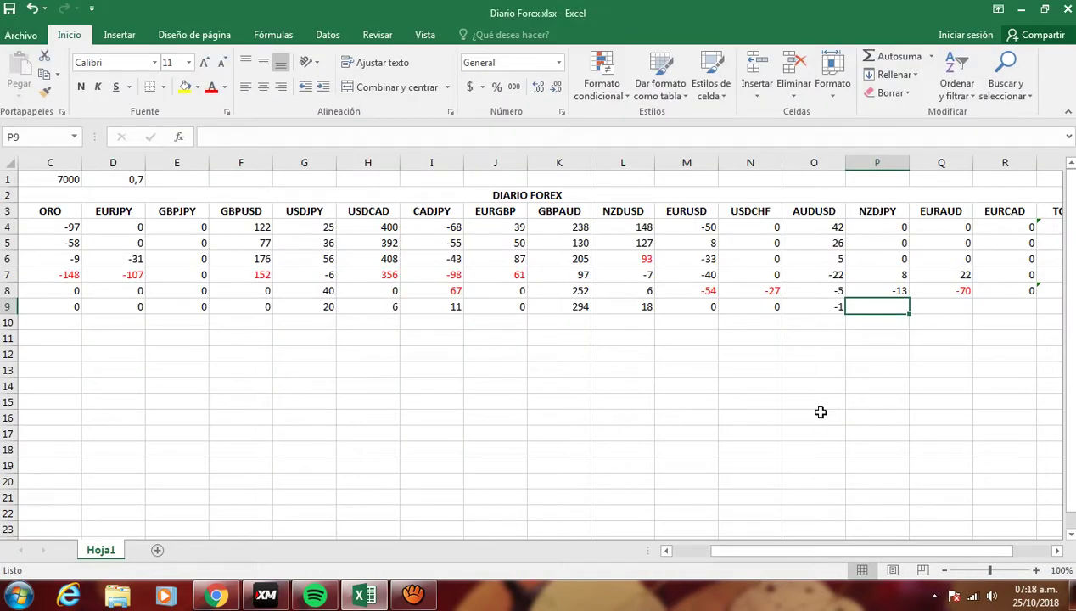
key(alt+Tab)
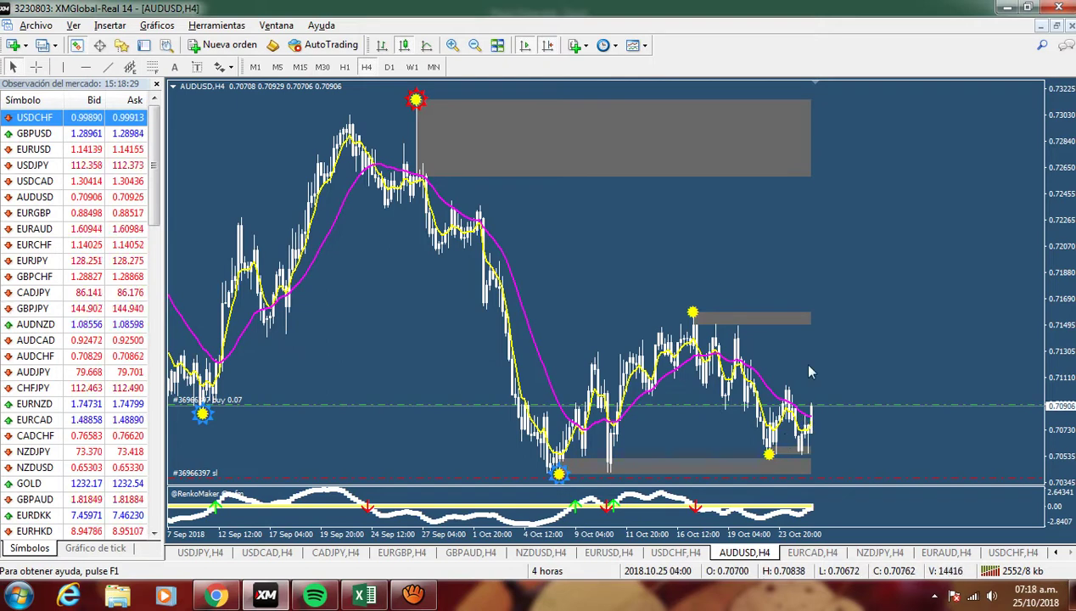
mouse_move(808, 423)
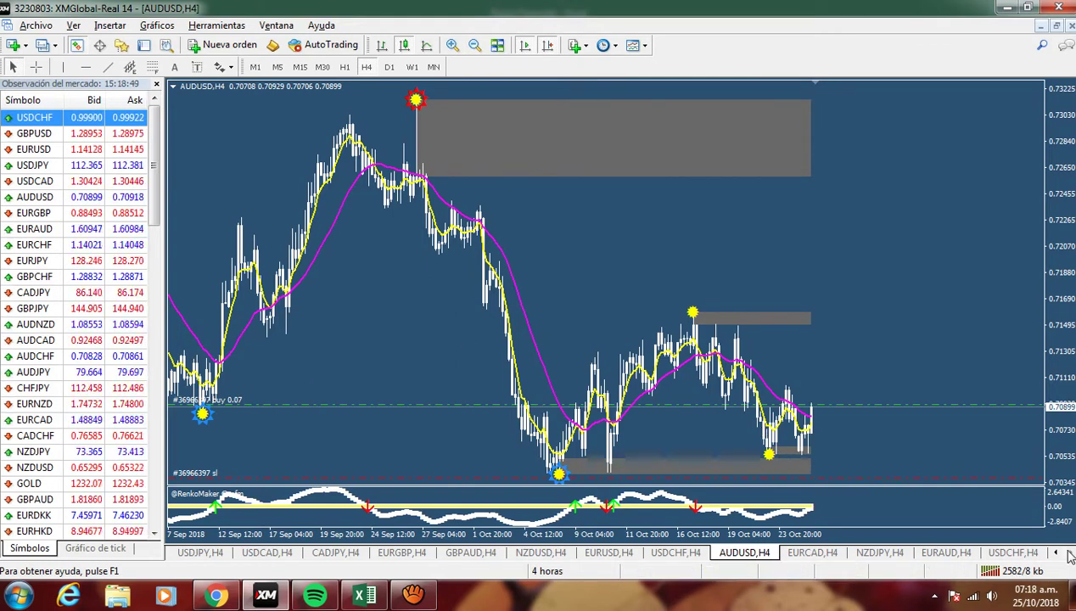
- After reviewing the USDCHF and AUDUSD charts, load NZDJPY into the 4-hour chart window
click(1012, 553)
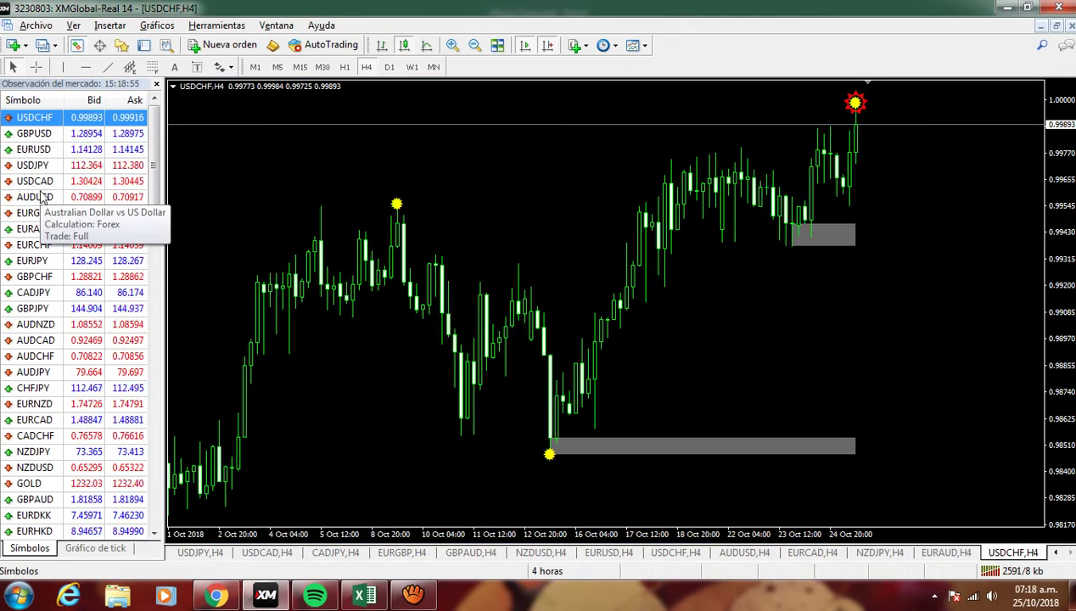
drag(44, 195, 225, 195)
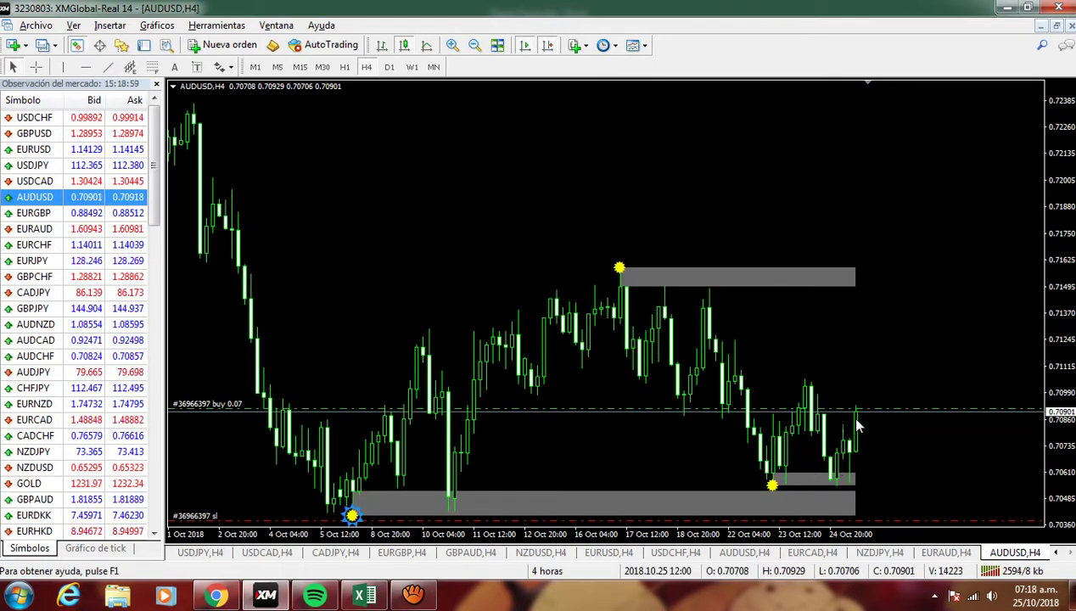
mouse_move(857, 414)
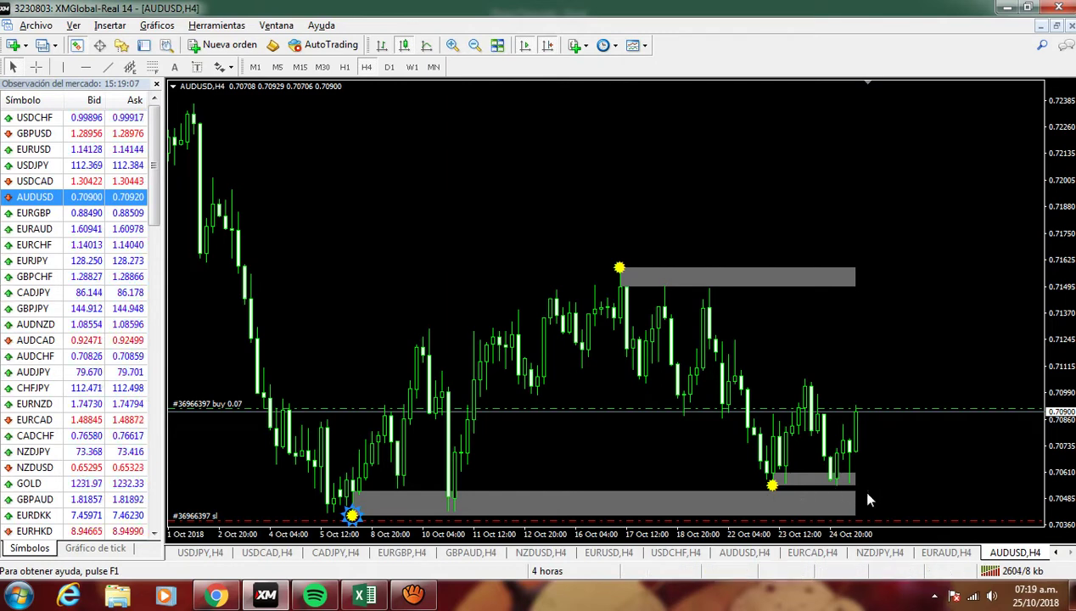
key(alt+Tab)
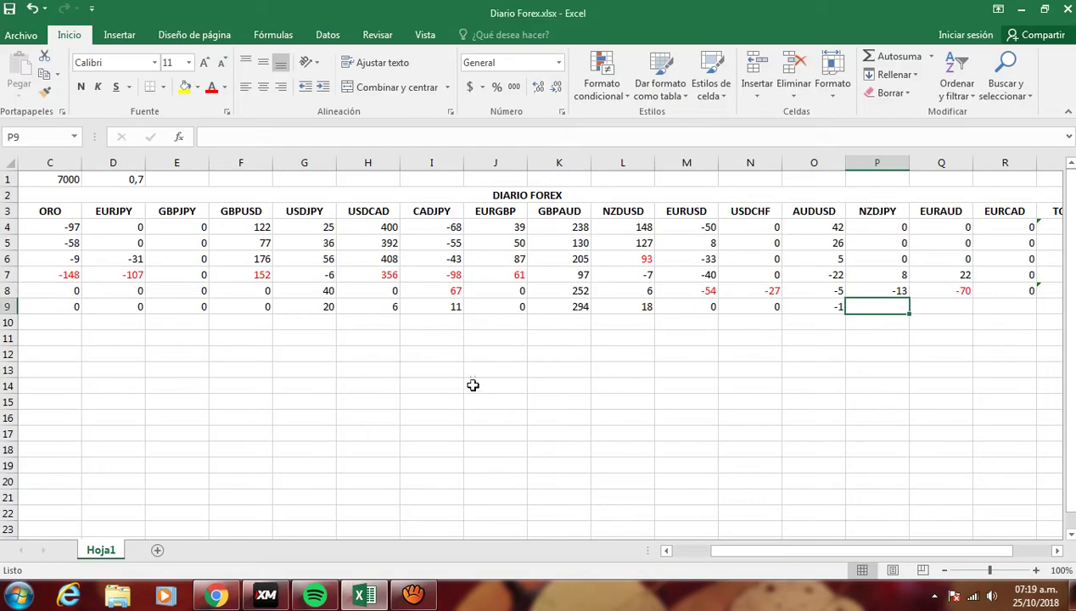
key(alt+Tab)
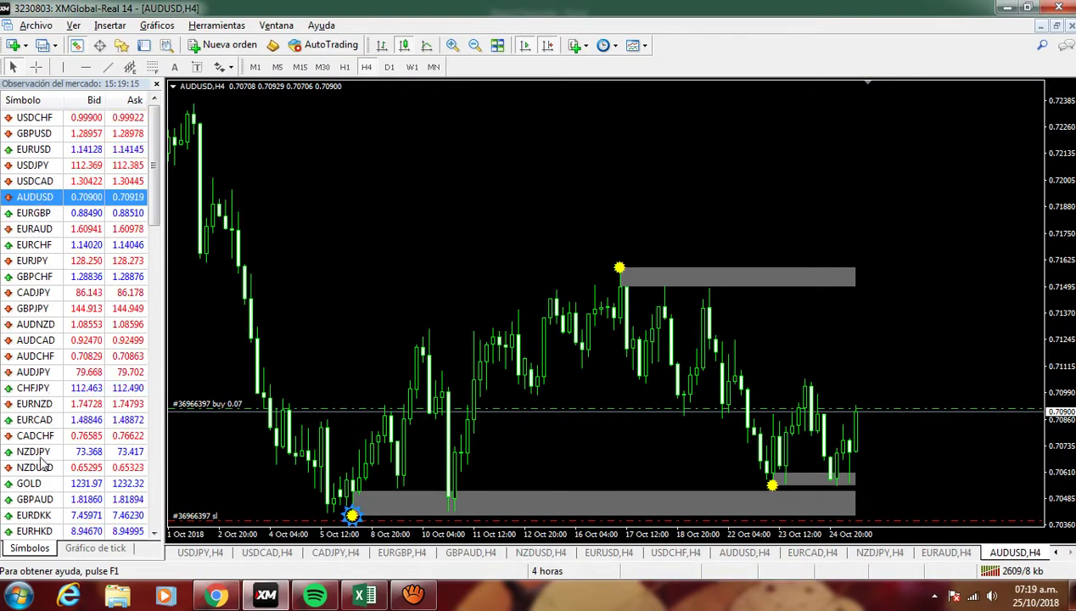
drag(38, 455, 520, 292)
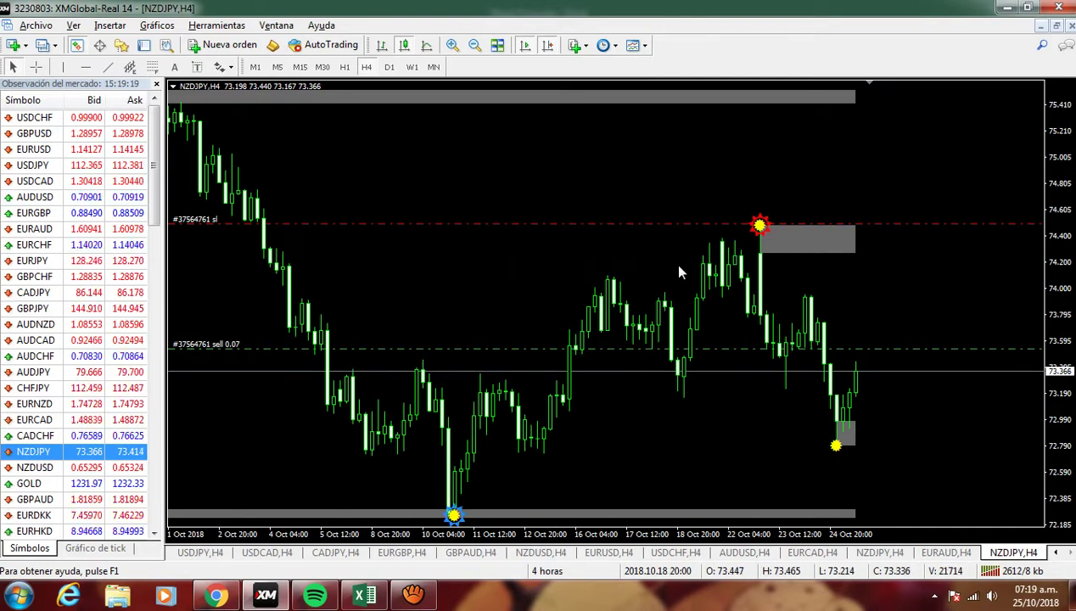
- Measure the NZDJPY move from the sell entry and log 15 pips in P9
middle_click(868, 363)
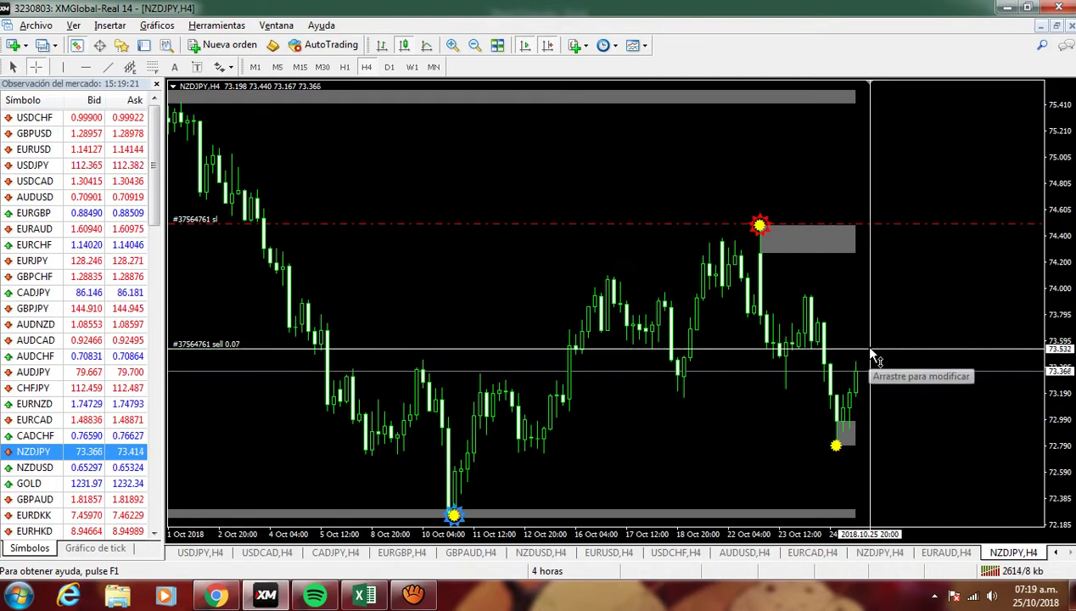
drag(870, 349, 879, 379)
key(alt+Tab)
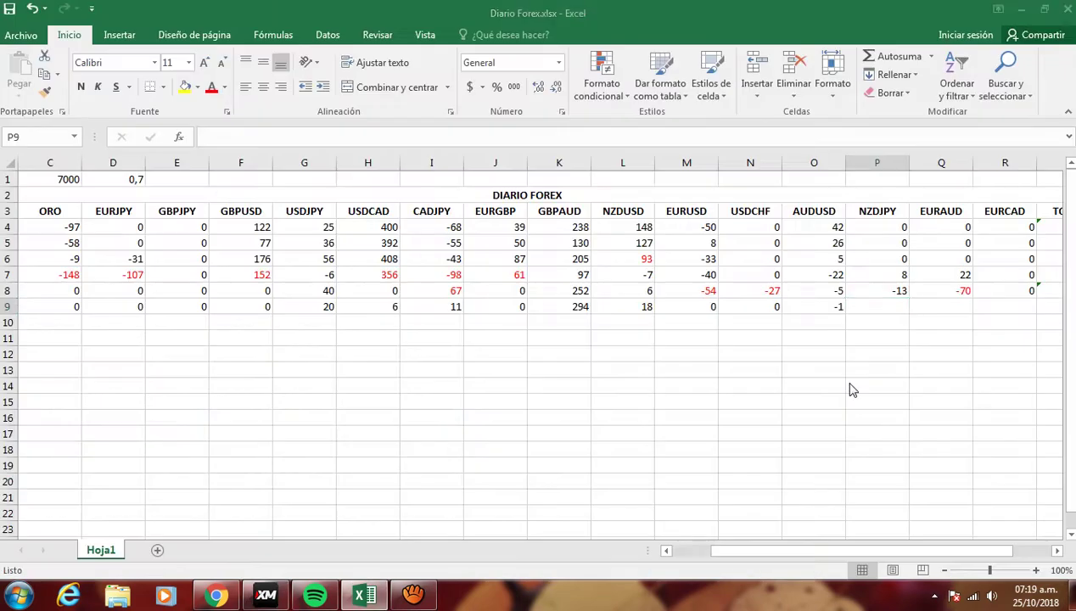
text(15)
key(Tab)
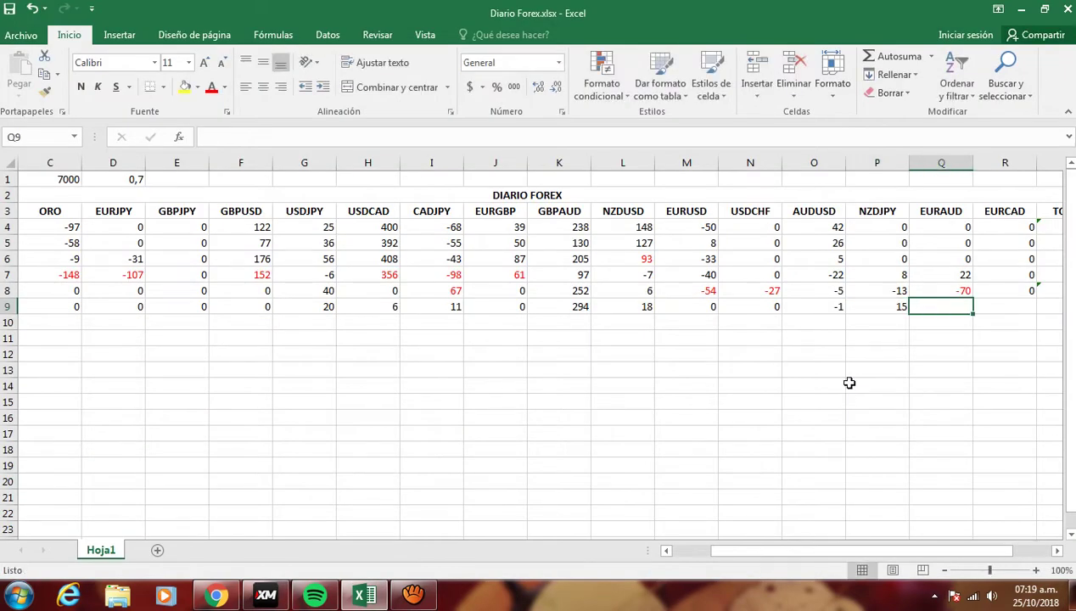
key(alt+Tab)
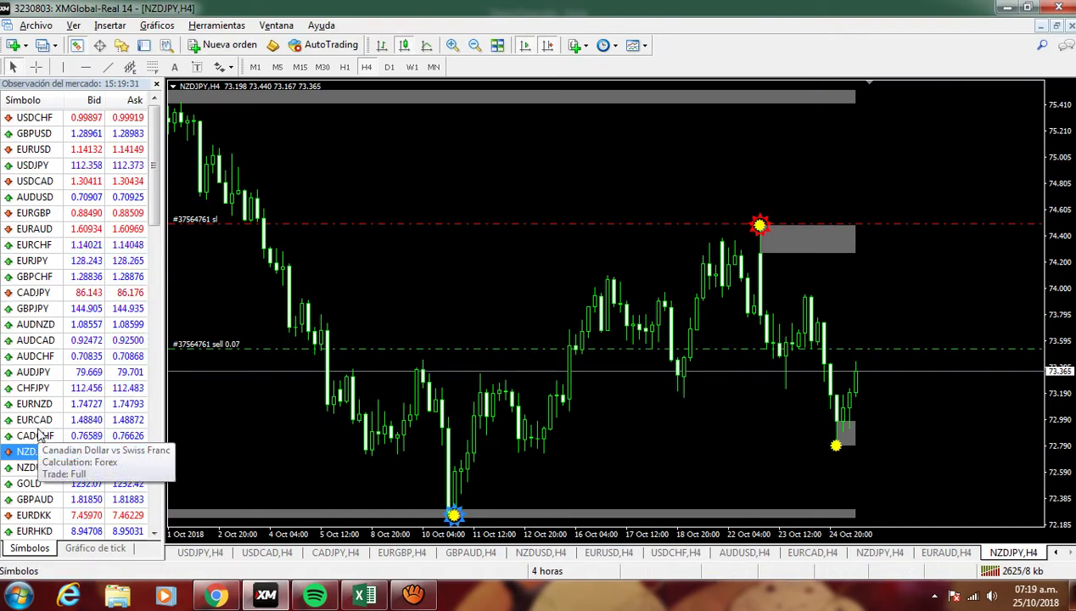
- Load the EURAUD chart, log 0 pips in Q9, then load the EURCAD chart
drag(37, 235, 447, 229)
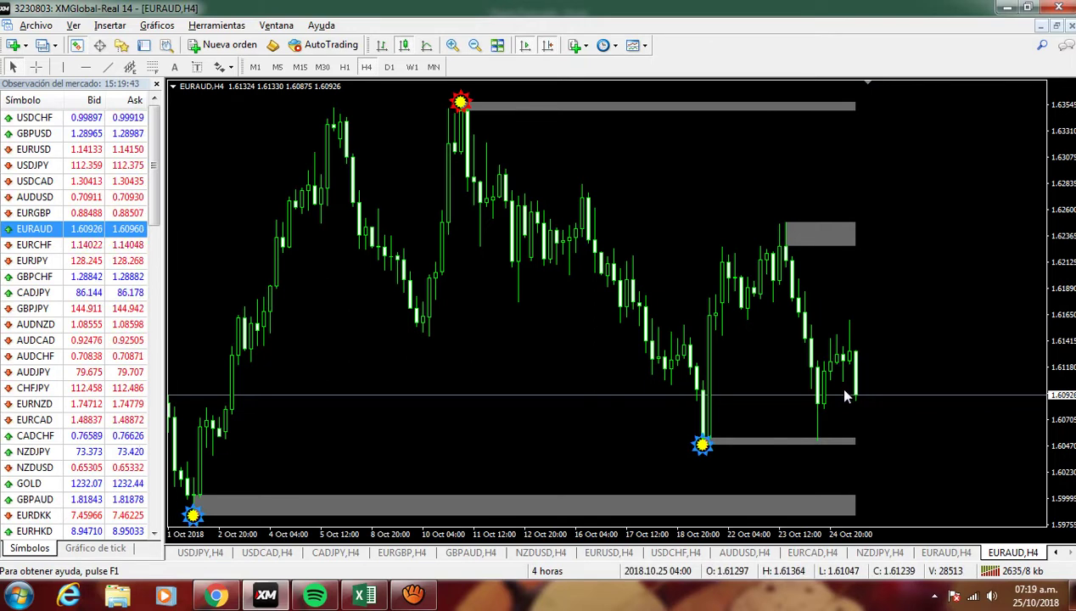
key(alt+Tab)
text(0)
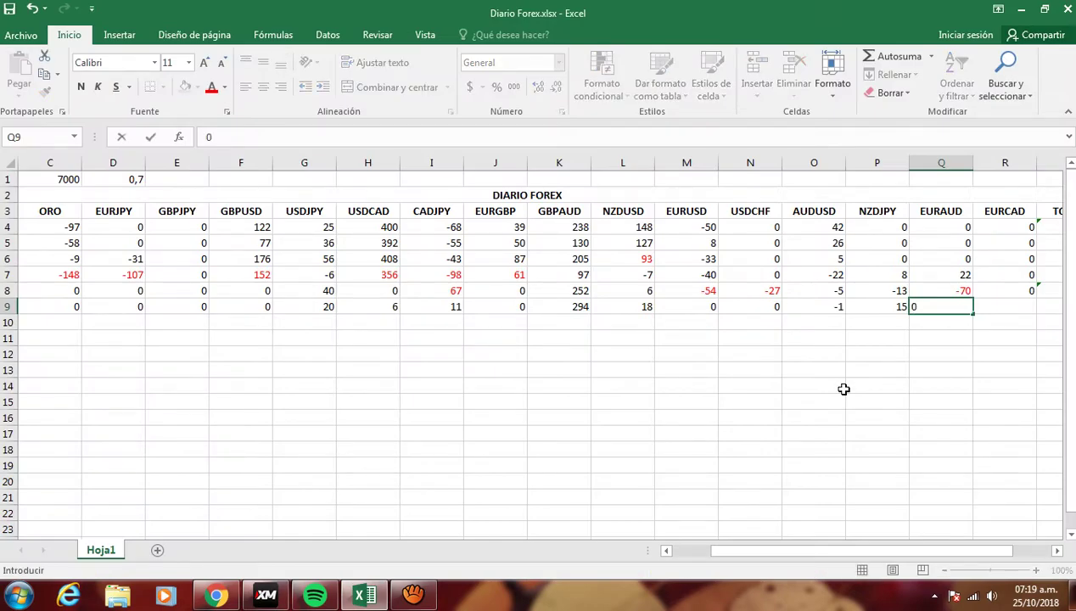
key(Tab)
key(alt+Tab)
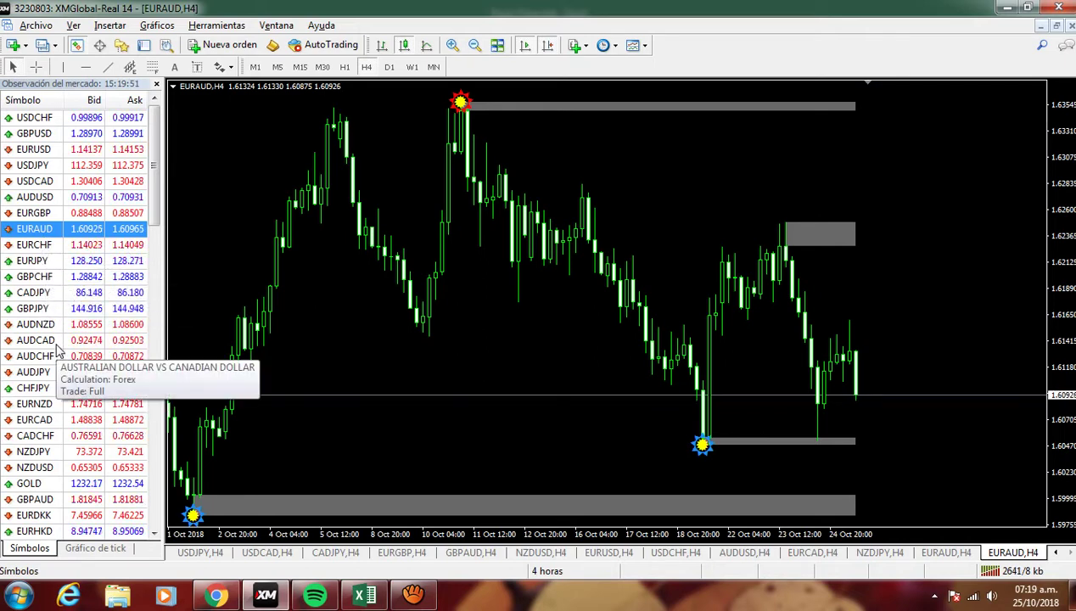
click(39, 419)
drag(276, 368, 278, 368)
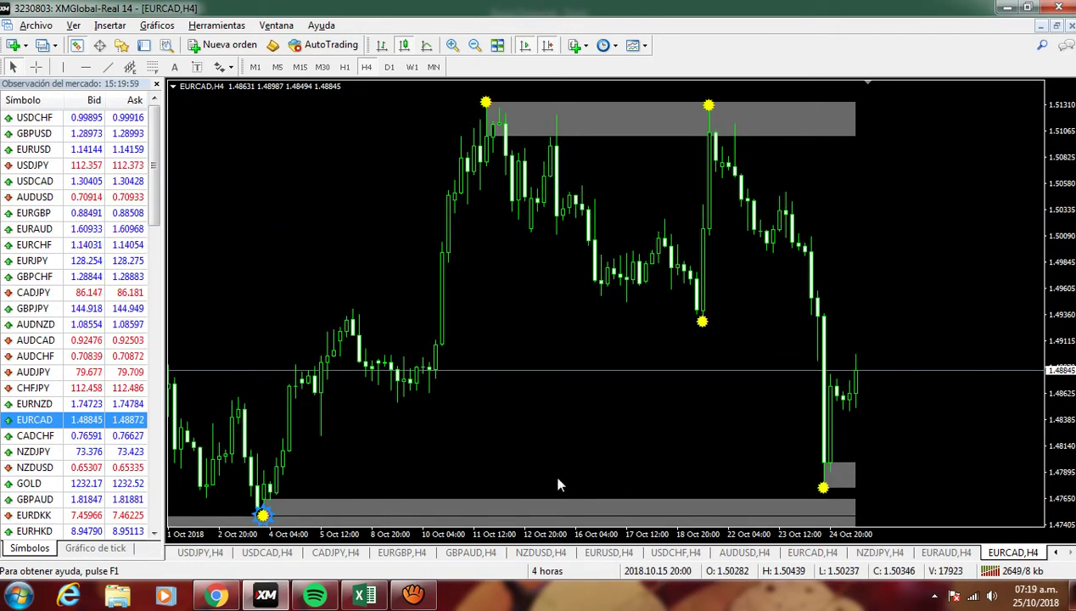
- Measure the EURCAD price move with the crosshair, then return to the Diario Forex workbook
middle_click(306, 403)
drag(297, 388, 836, 374)
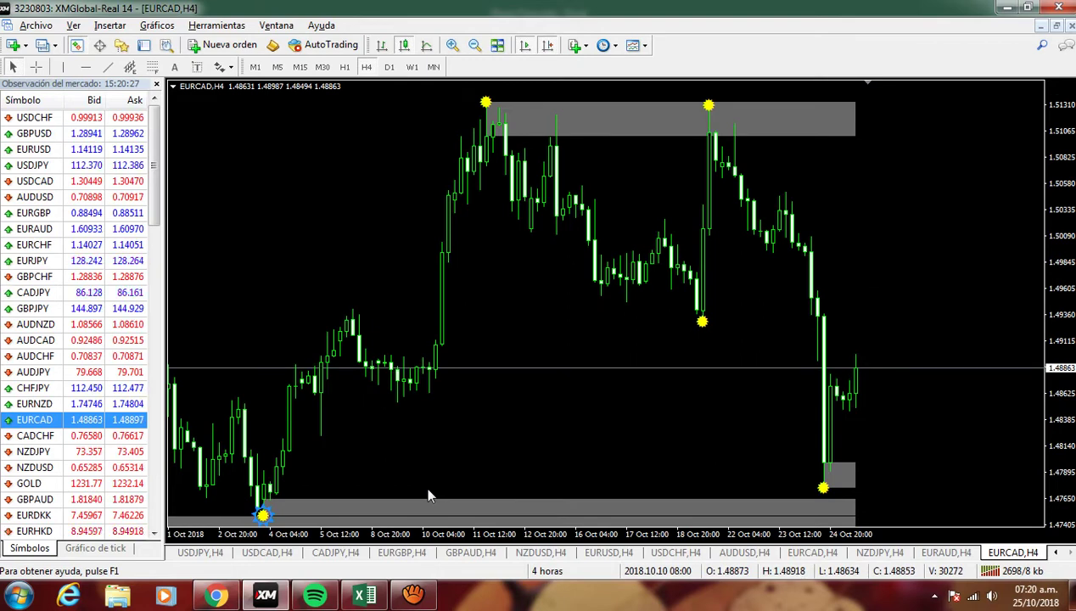
key(alt+Tab)
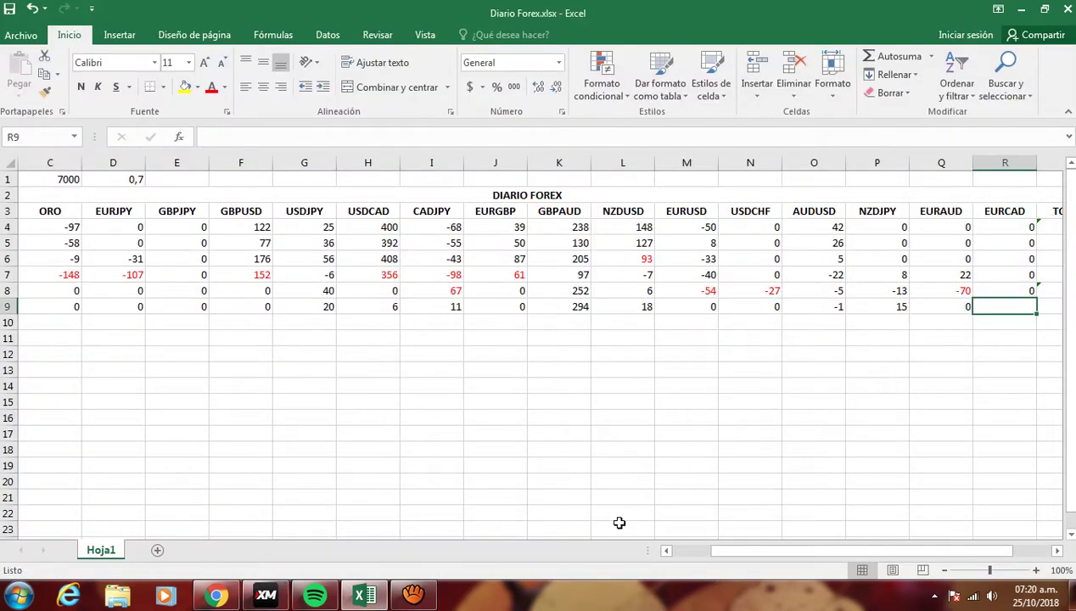
- Enter 0 for EURCAD in R9, then AutoSum C9:R9 in S9 for a TOTAL of 363
text(0)
key(Tab)
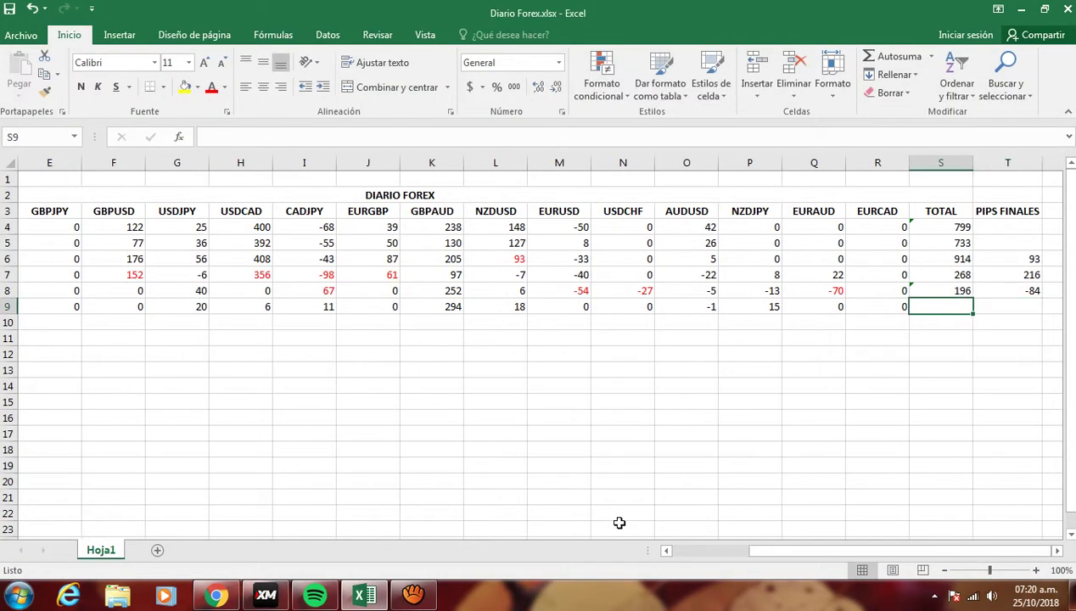
click(867, 56)
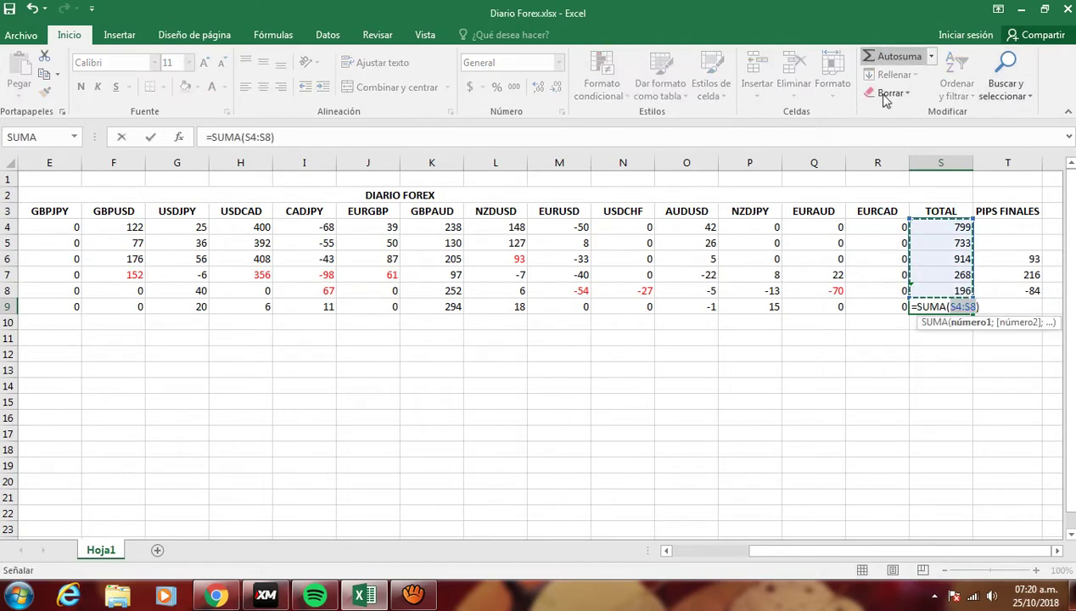
drag(883, 307, 183, 310)
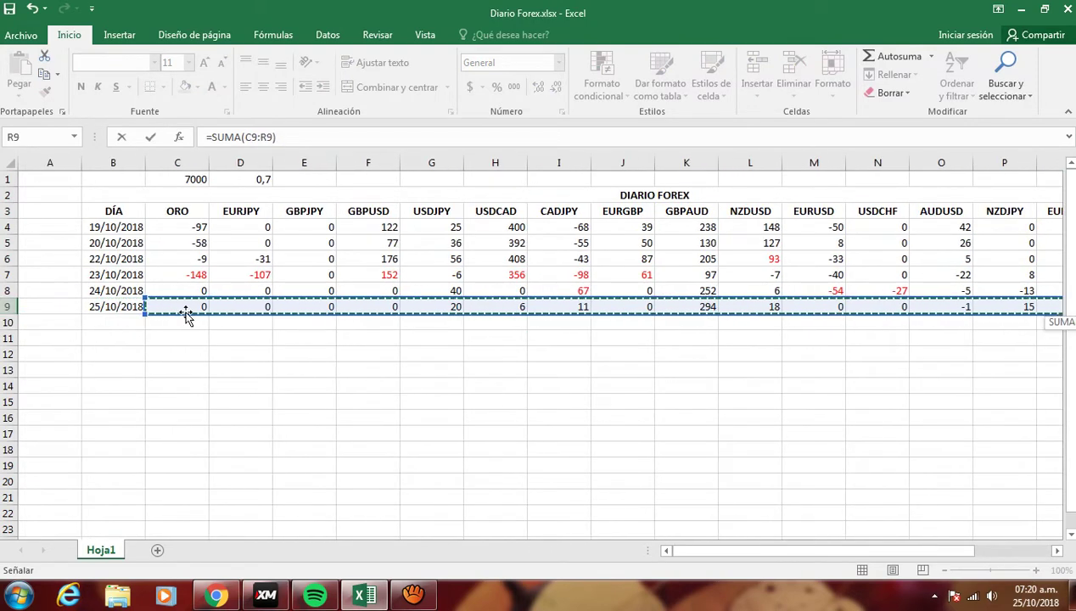
key(Return)
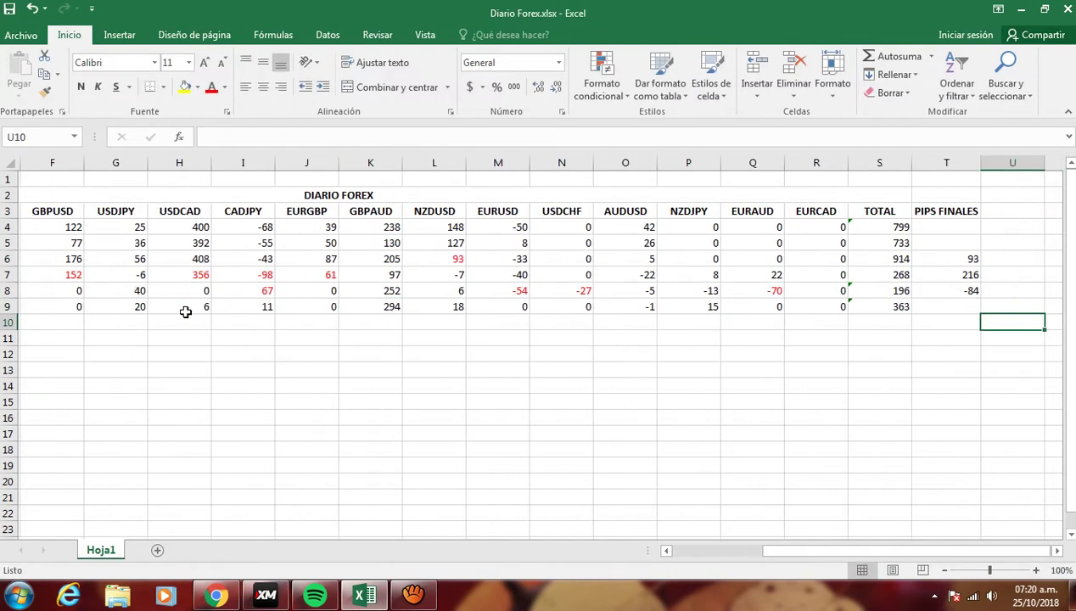
key(Up)
key(Left)
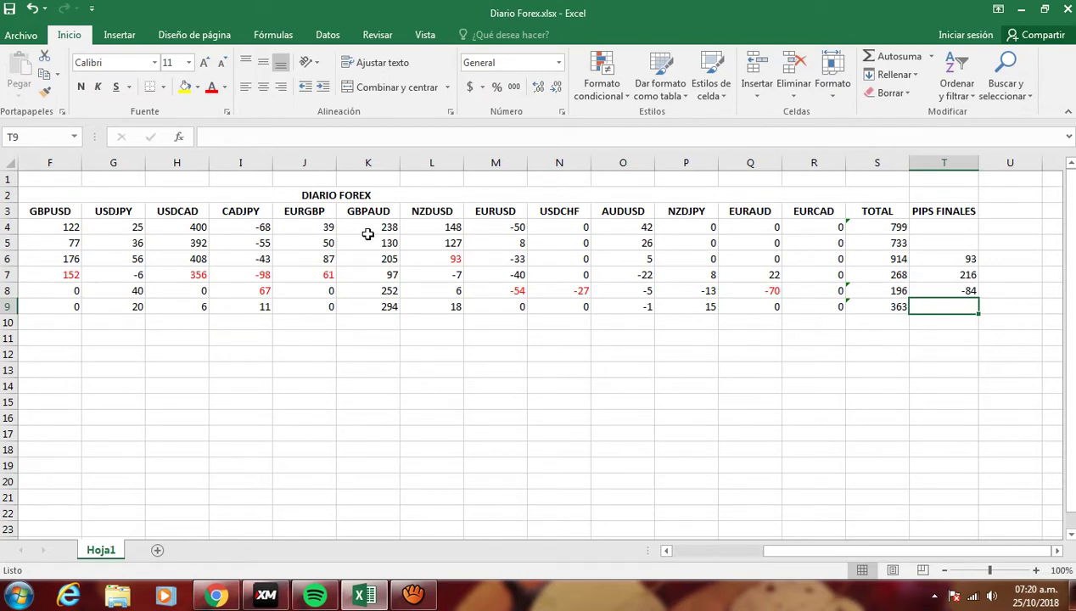
click(891, 229)
drag(891, 229, 891, 243)
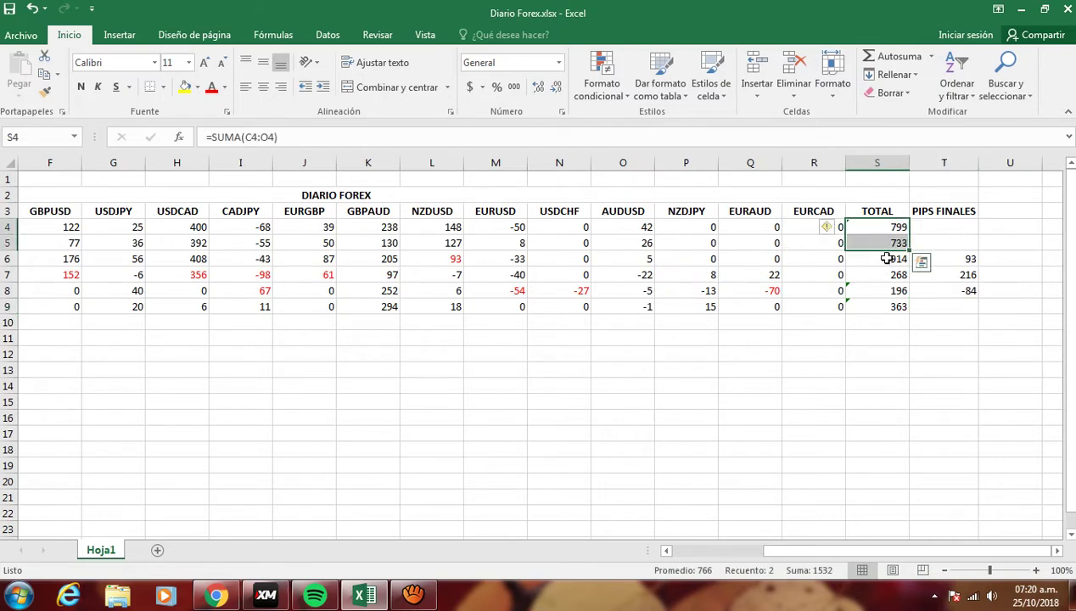
click(877, 259)
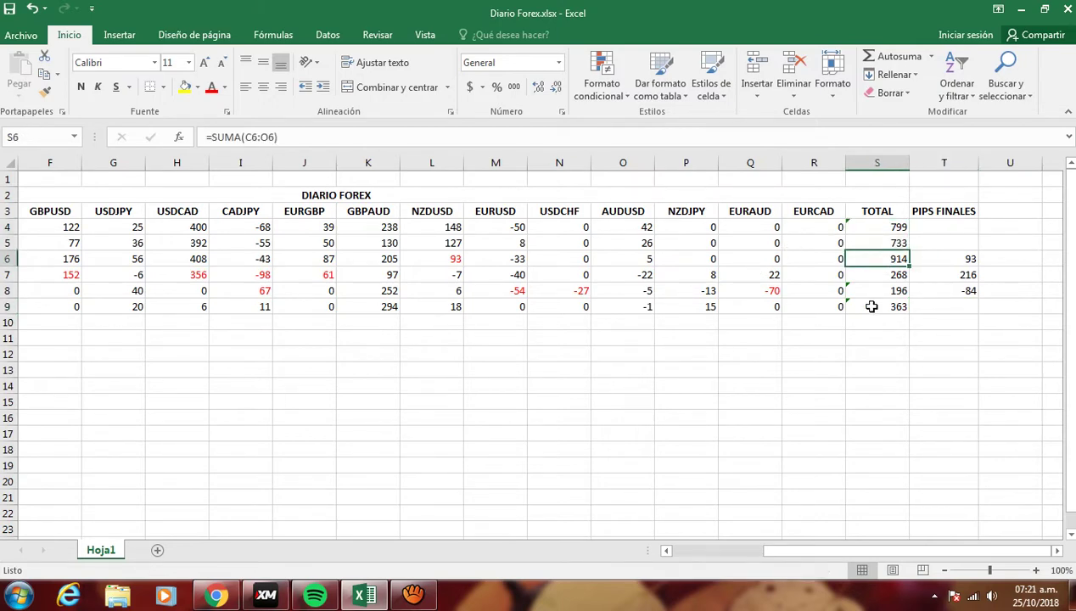
click(952, 260)
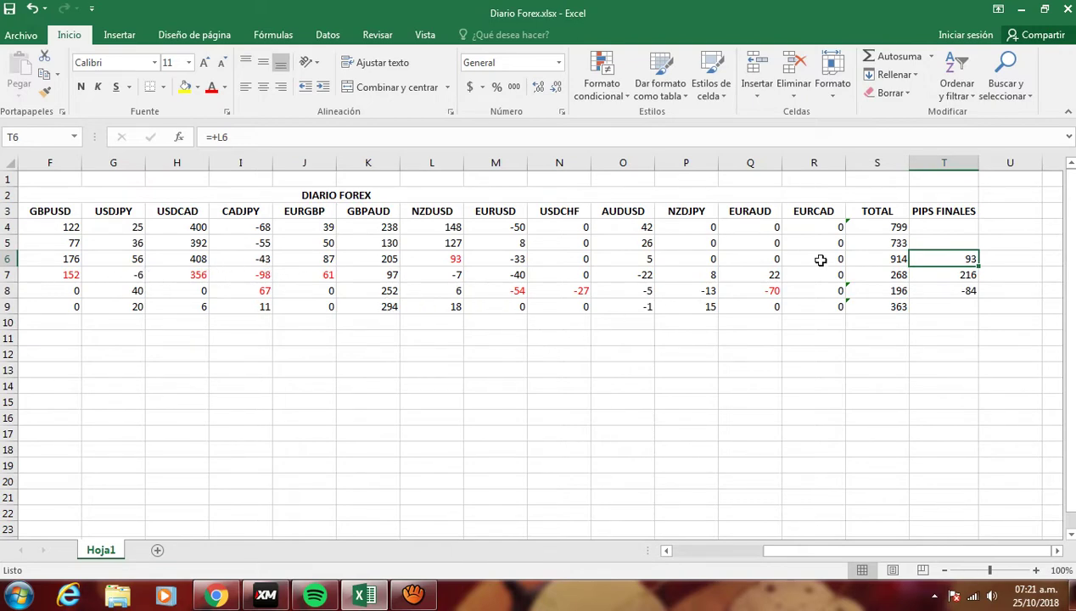
click(879, 273)
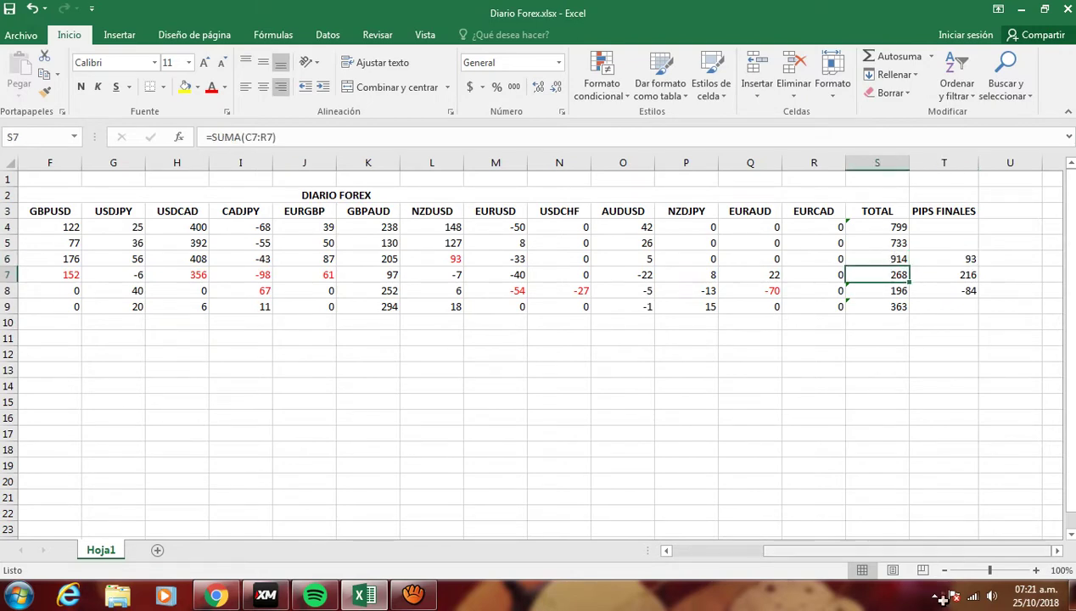
drag(928, 551, 954, 560)
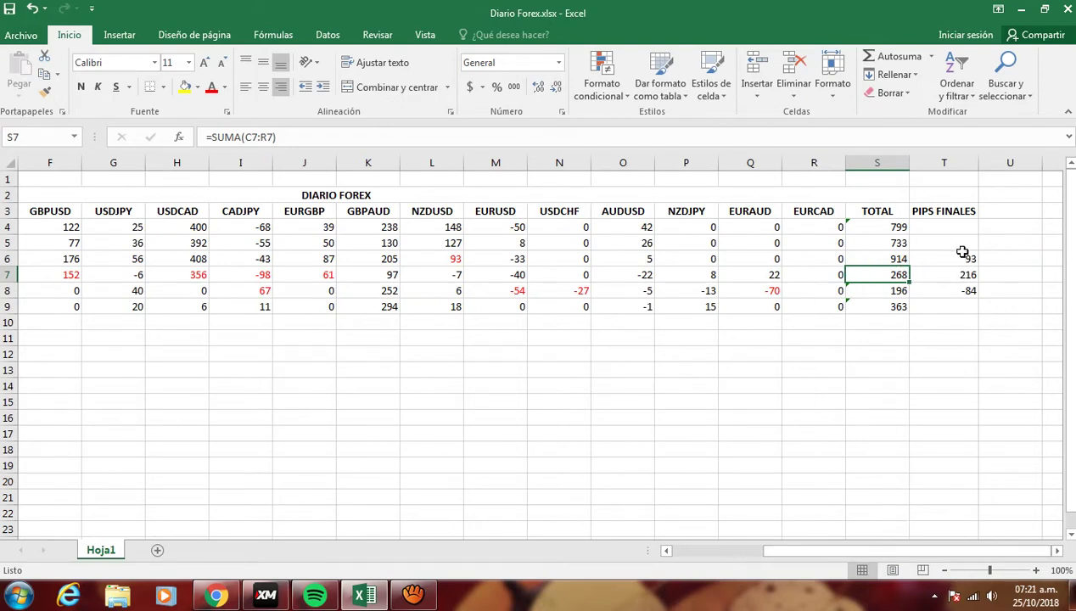
drag(961, 255, 951, 271)
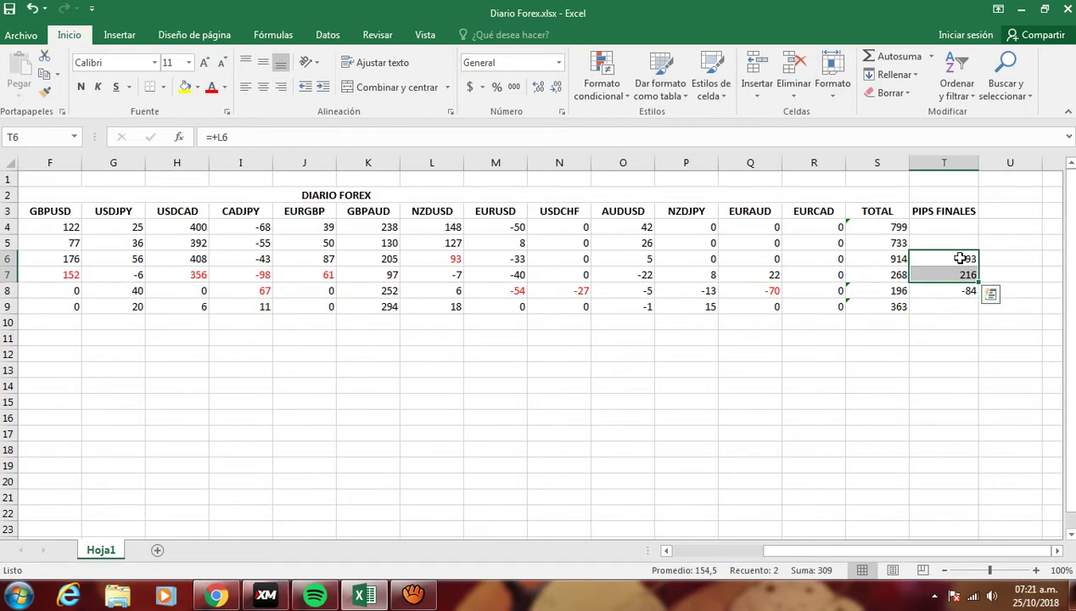
click(906, 418)
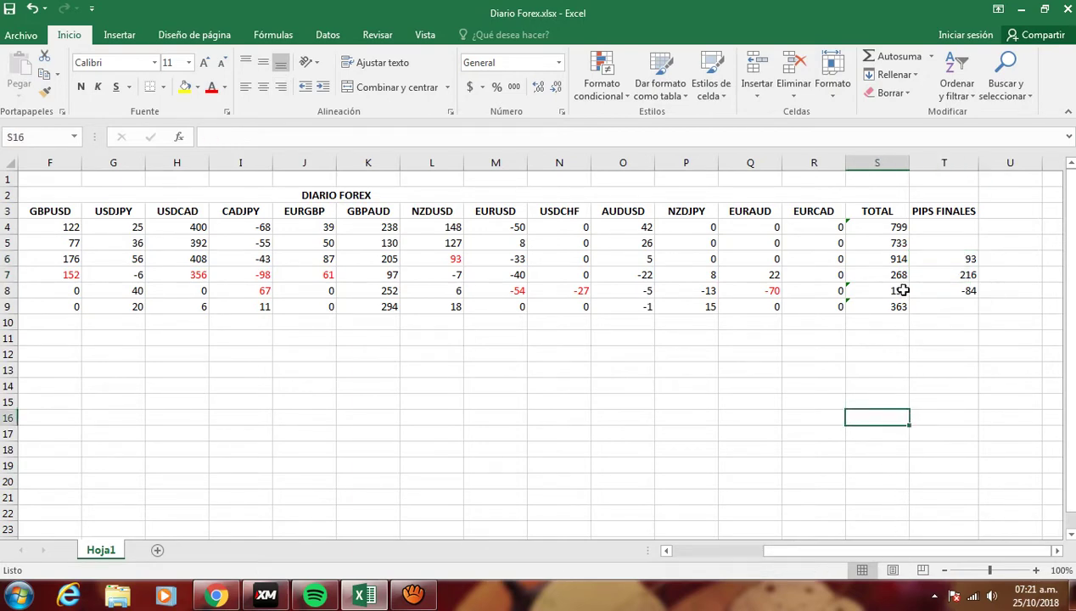
drag(866, 550, 841, 552)
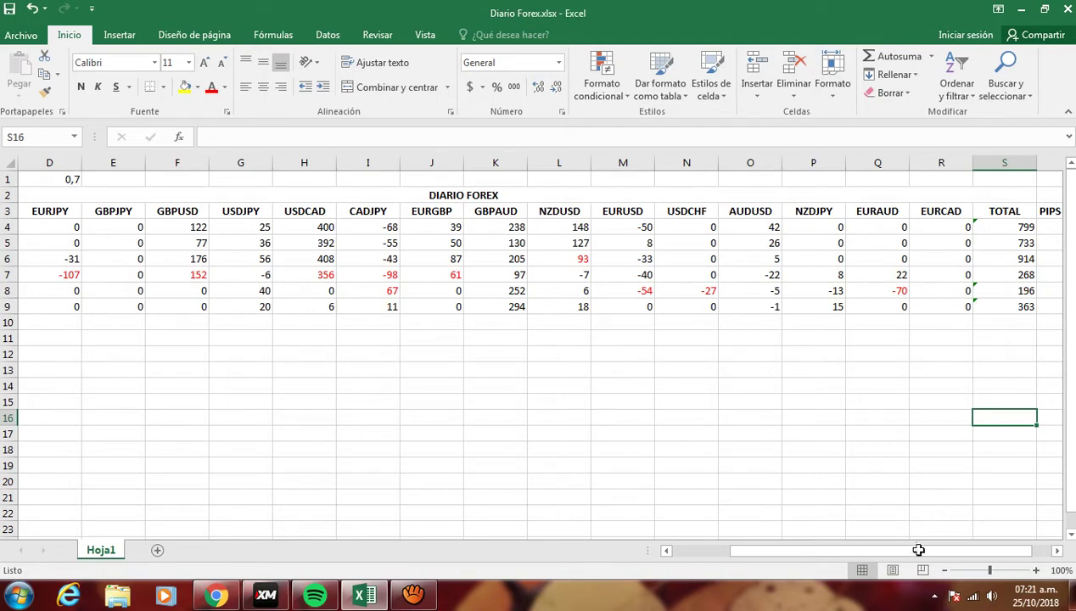
- Select PIPS FINALES values 93, 216 and -84 in T6:T8 to confirm they sum to 225
drag(908, 550, 995, 554)
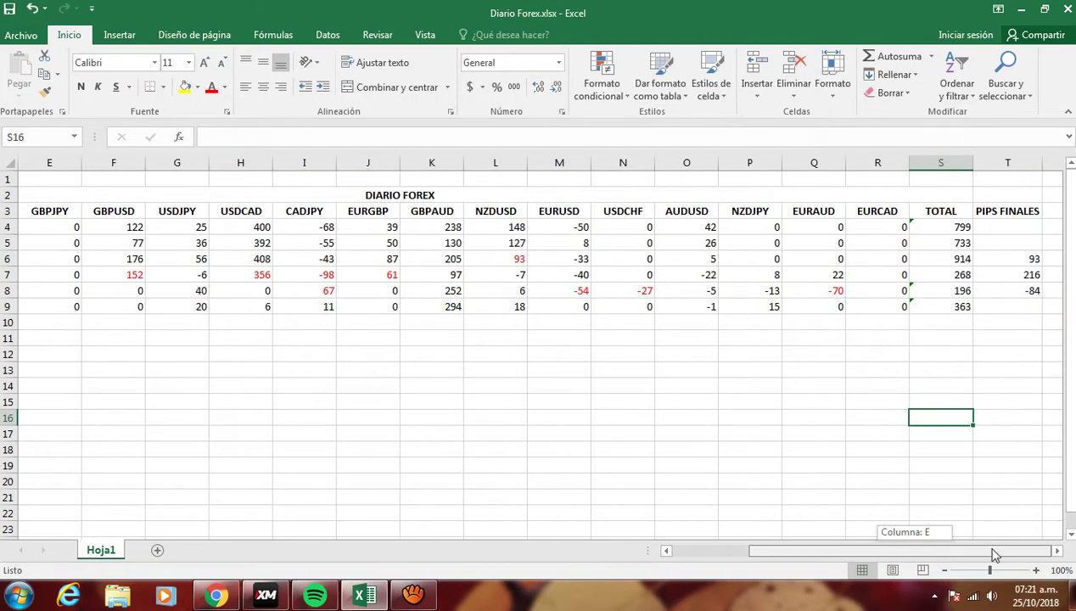
click(995, 289)
drag(1010, 259, 1007, 292)
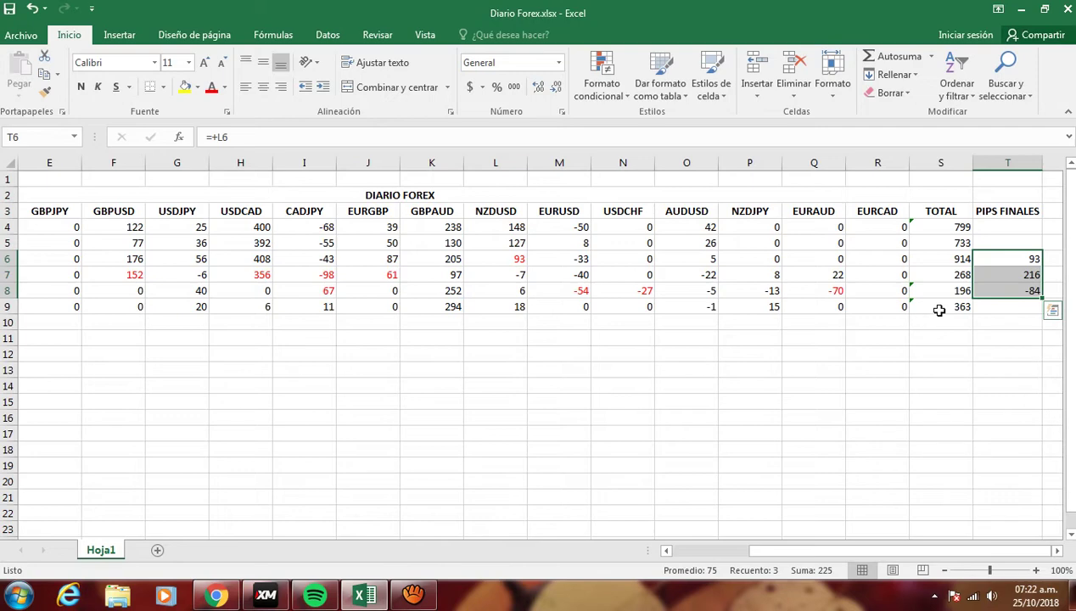
drag(939, 311, 512, 330)
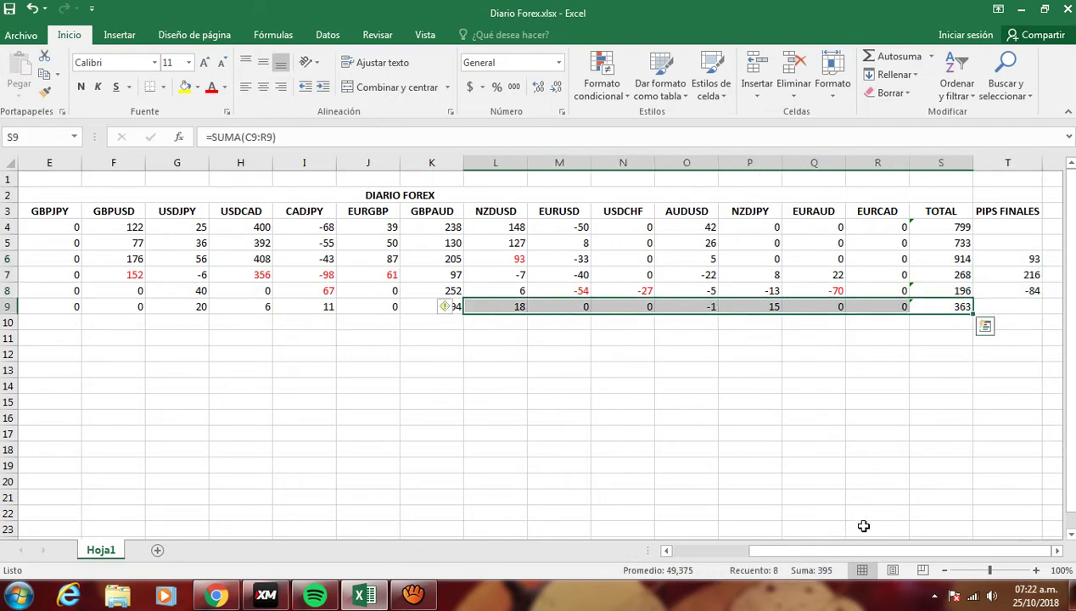
click(987, 309)
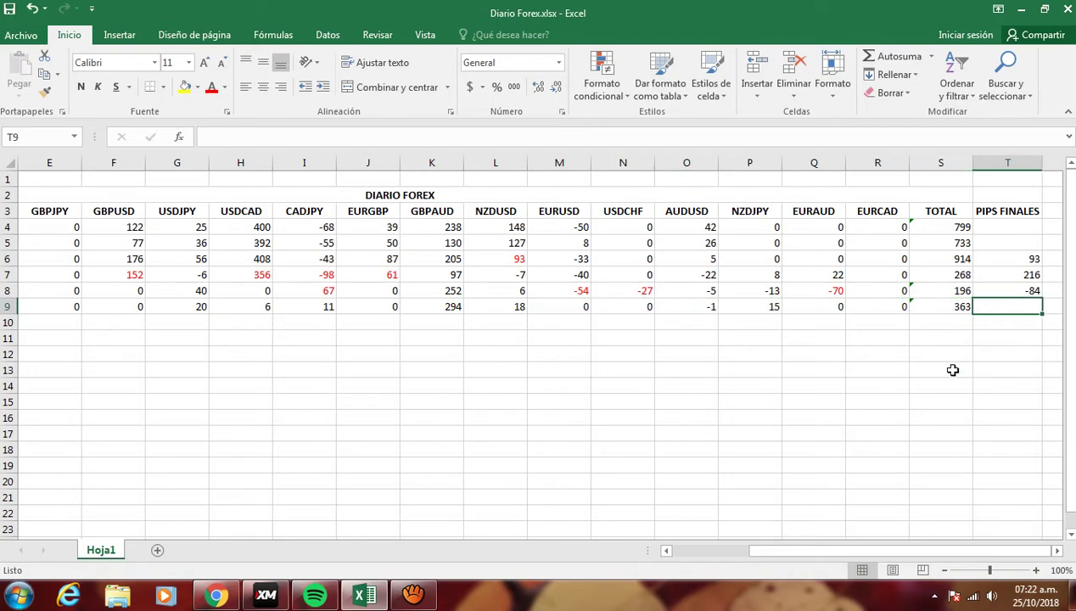
drag(845, 551, 701, 572)
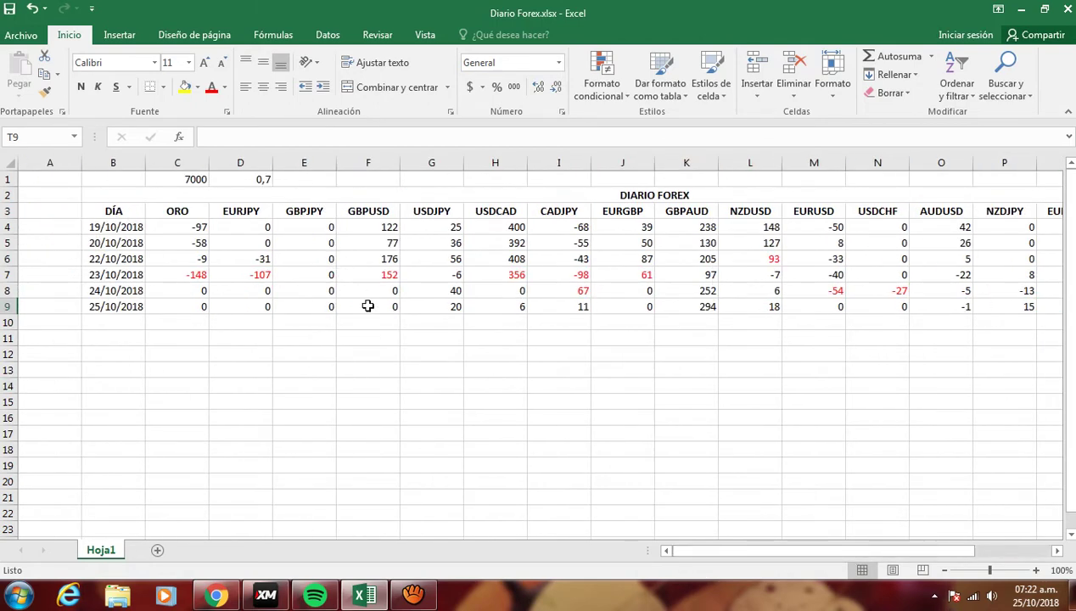
drag(768, 550, 886, 534)
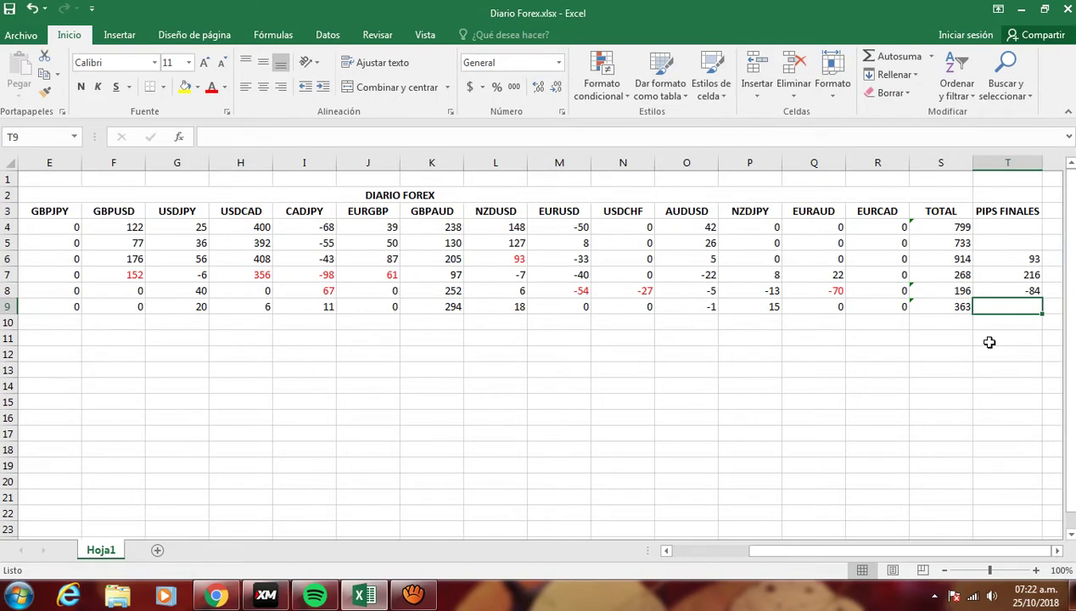
drag(1015, 258, 1015, 295)
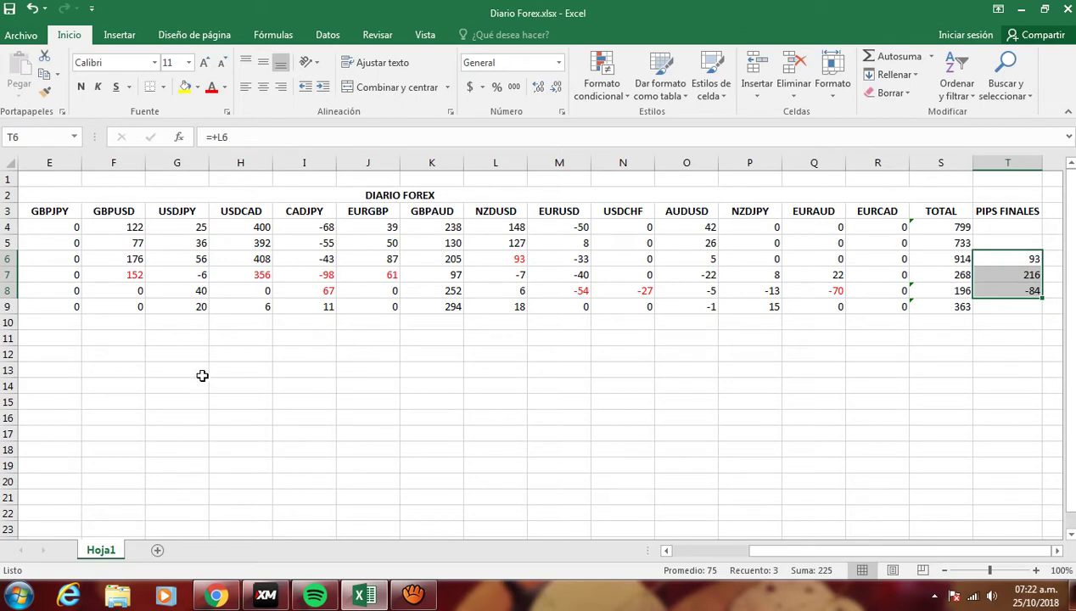
click(375, 414)
text(+225)
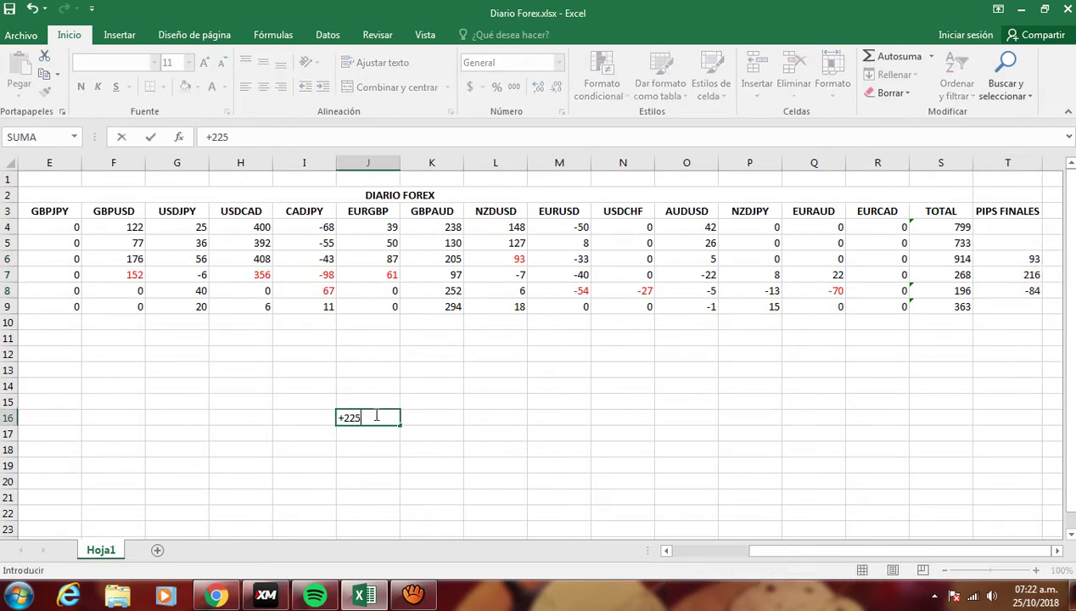
text(*0,7)
key(Return)
click(397, 412)
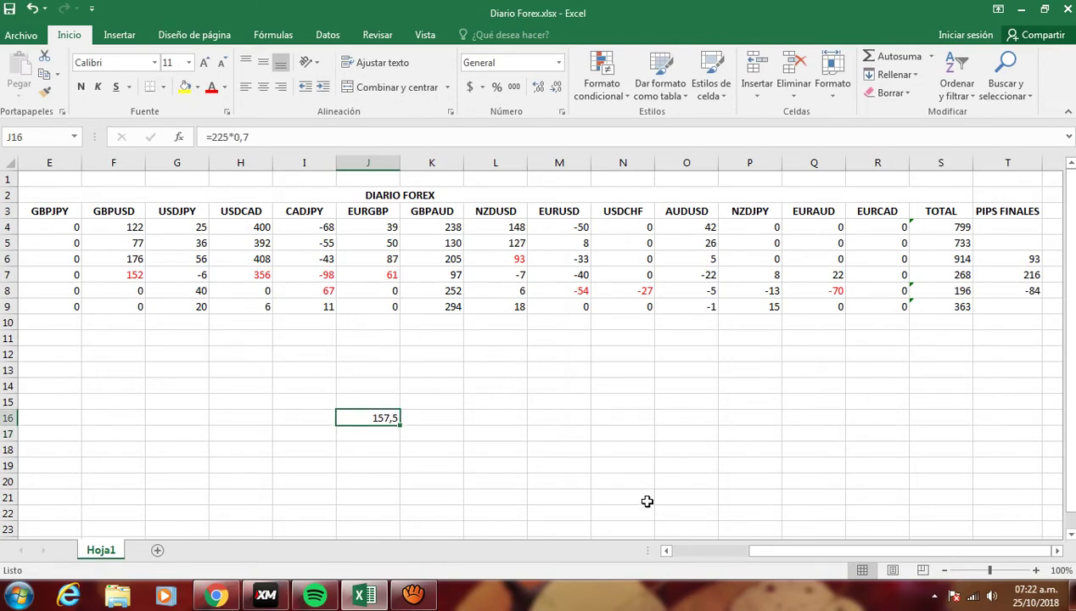
scroll(643, 503, down, 3)
scroll(643, 503, up, 3)
drag(802, 554, 730, 543)
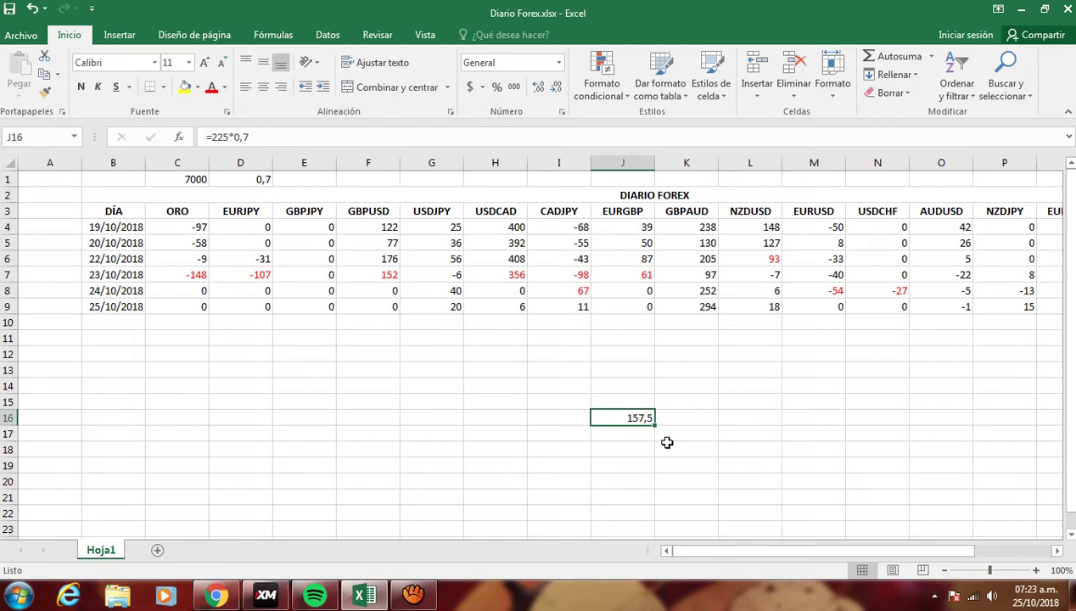
key(Delete)
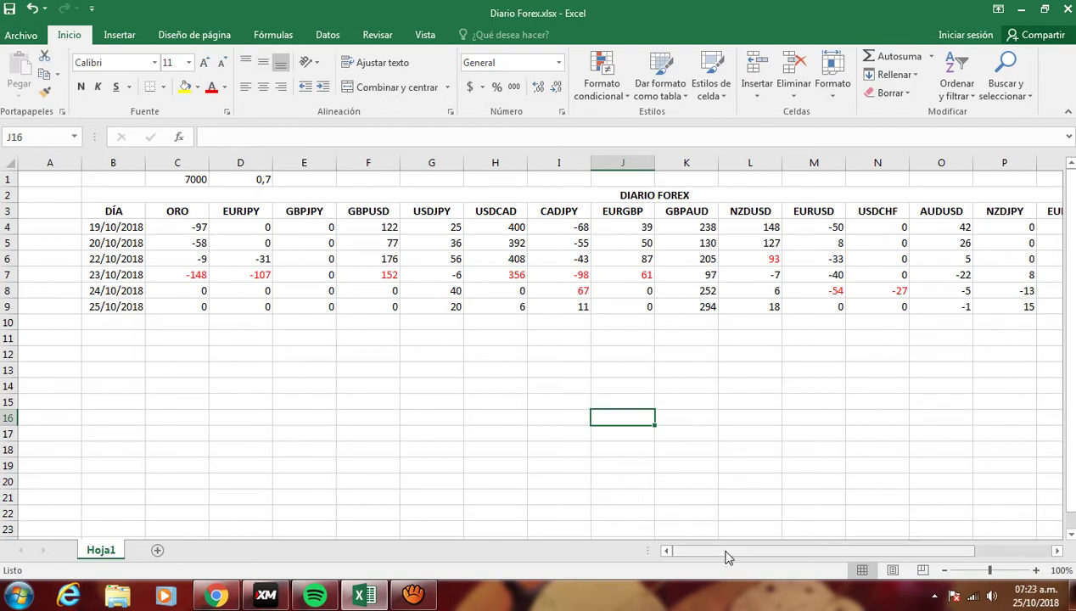
drag(726, 550, 798, 550)
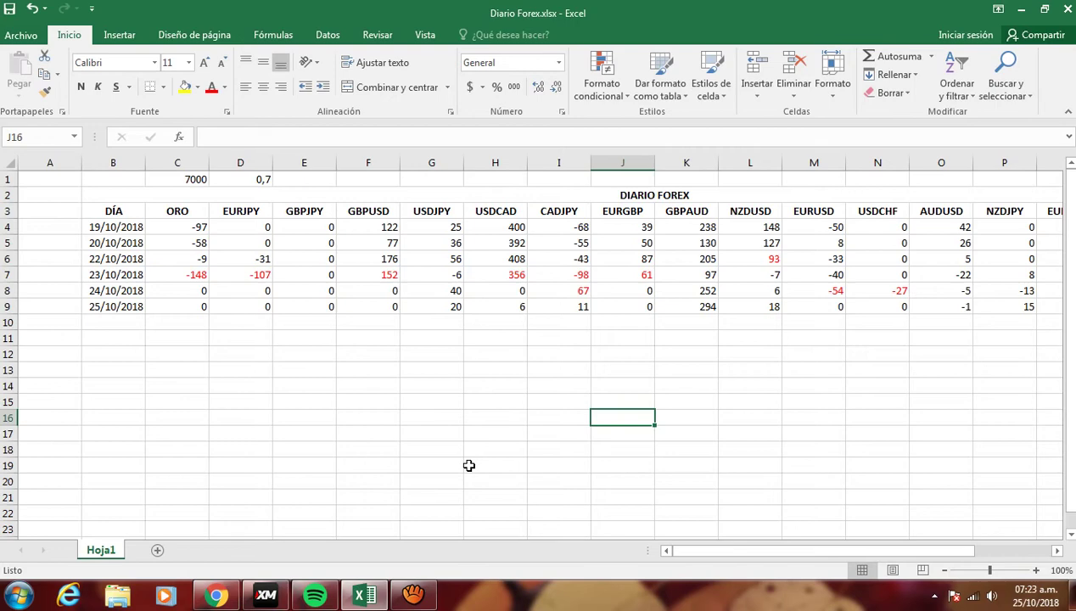
drag(718, 547, 822, 547)
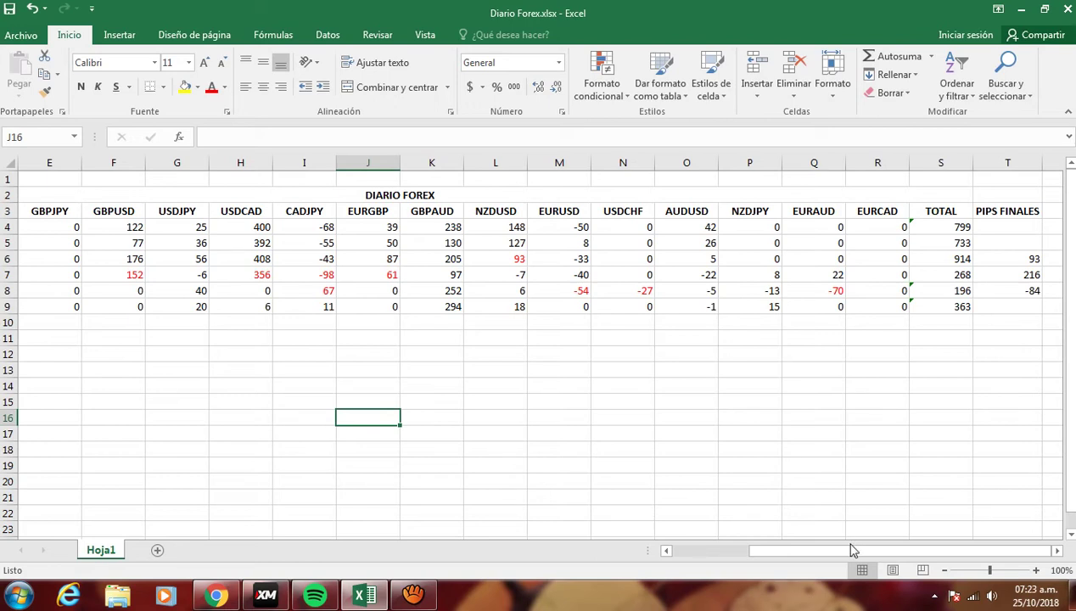
click(1018, 258)
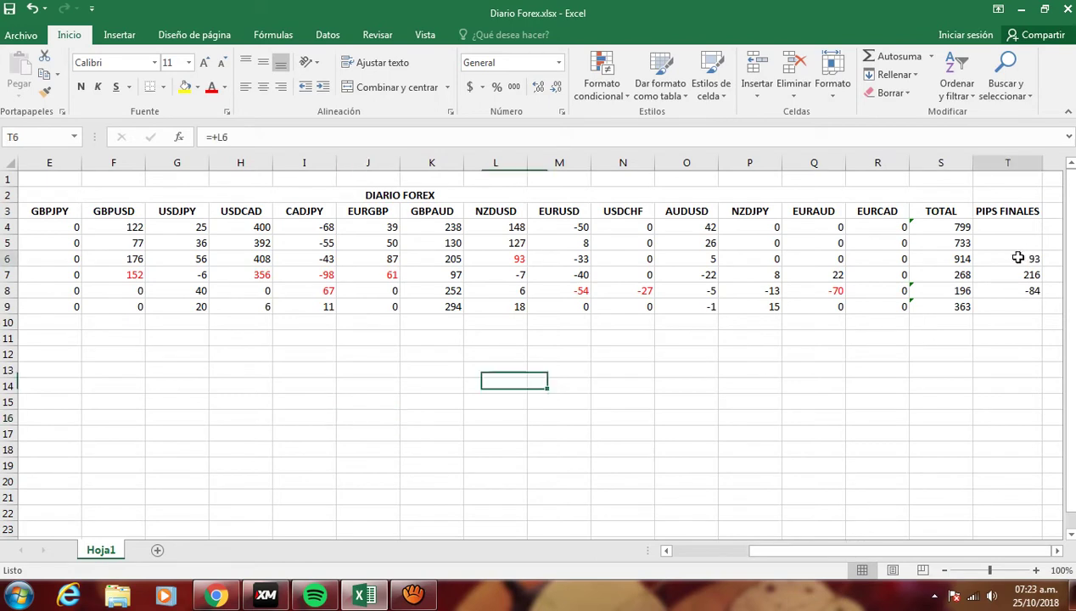
drag(1017, 258, 996, 288)
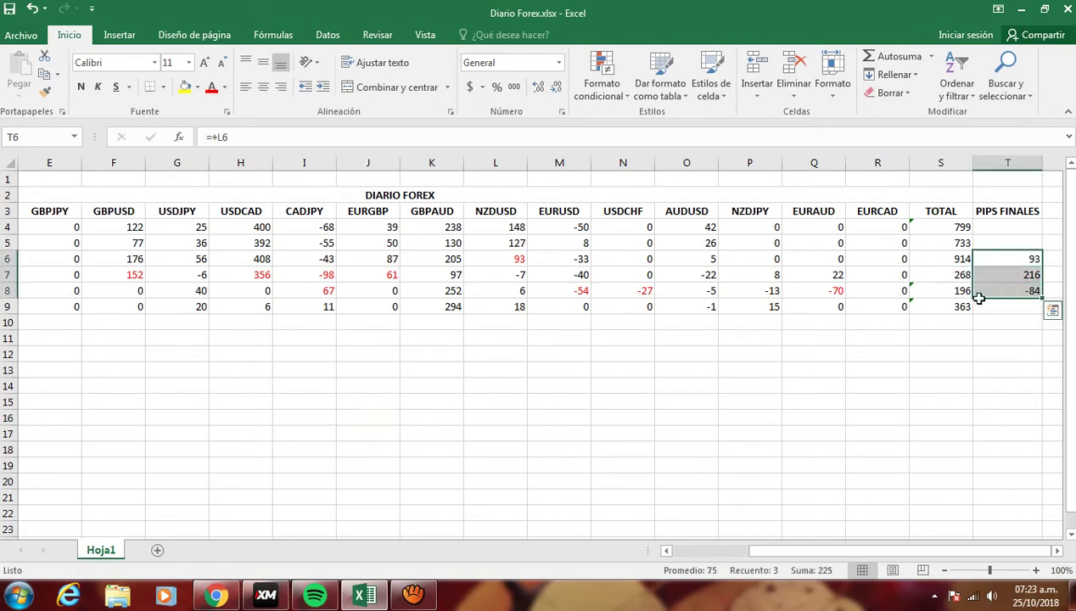
click(943, 307)
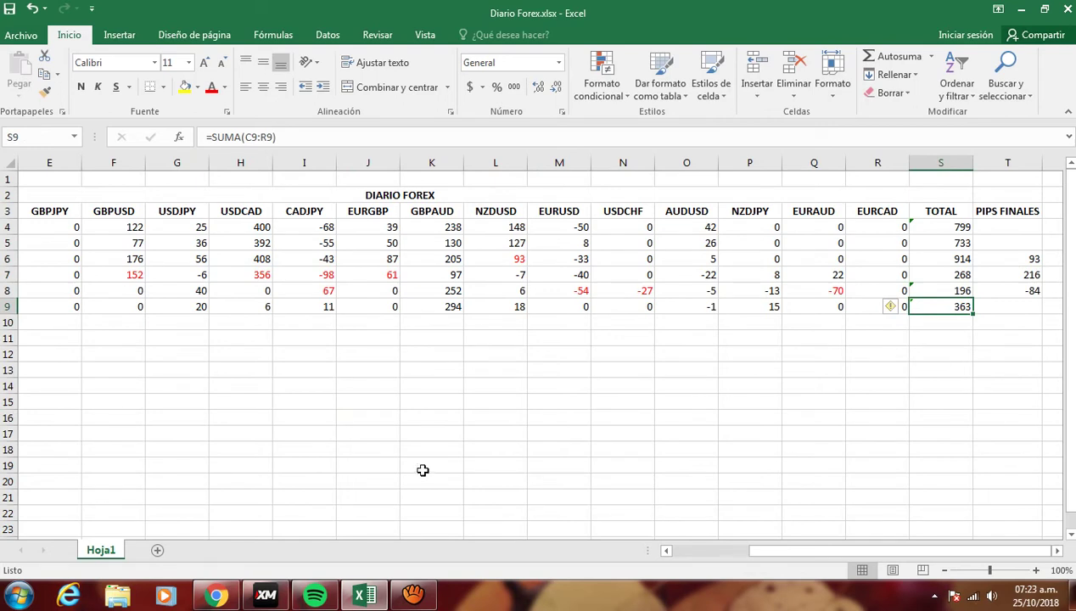
drag(802, 552, 573, 587)
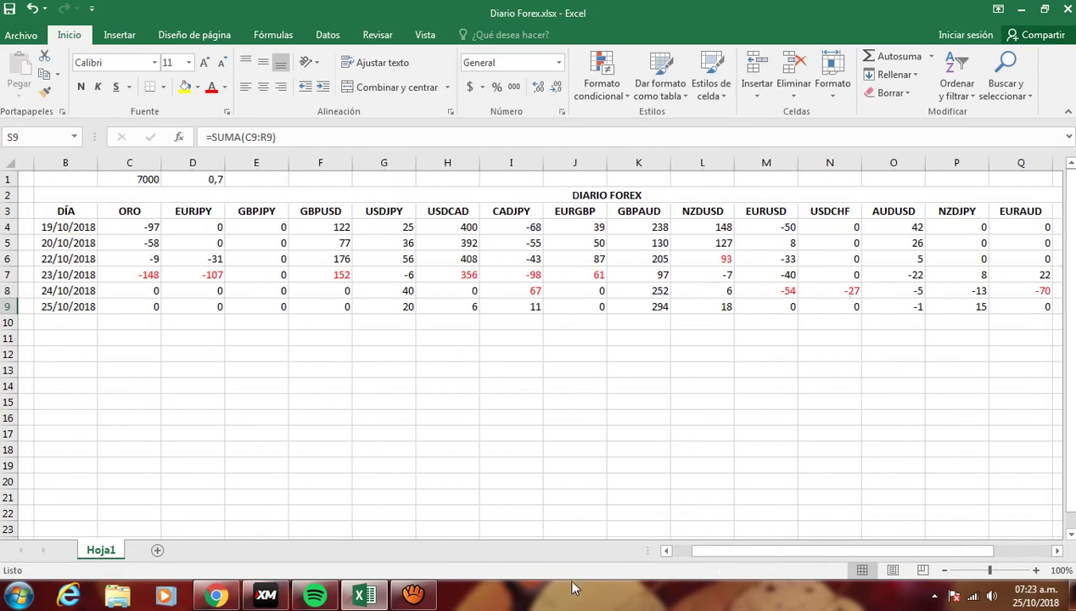
mouse_move(220, 597)
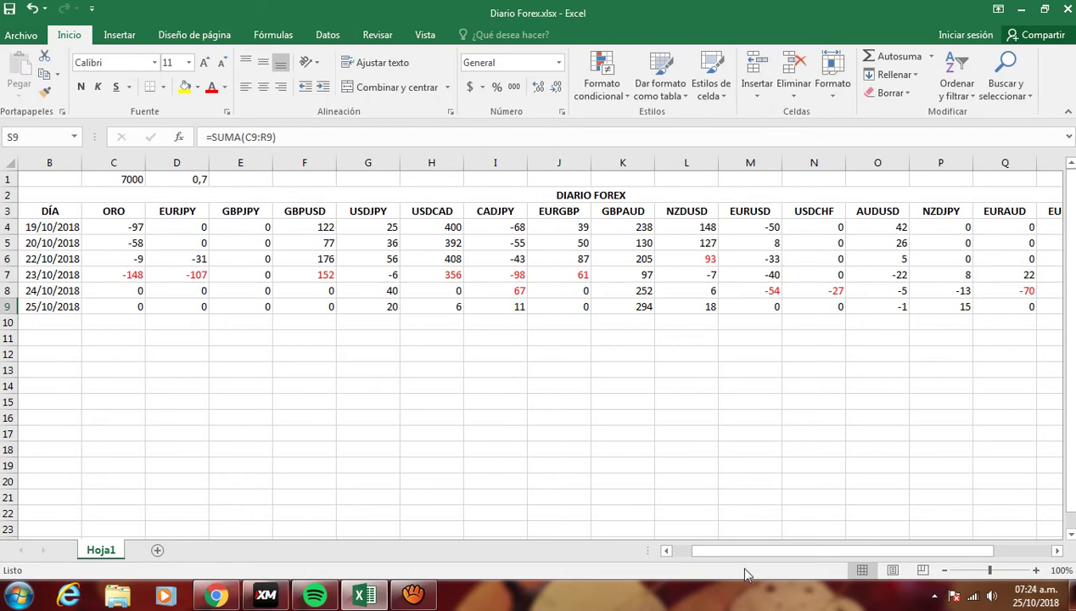
drag(756, 551, 778, 557)
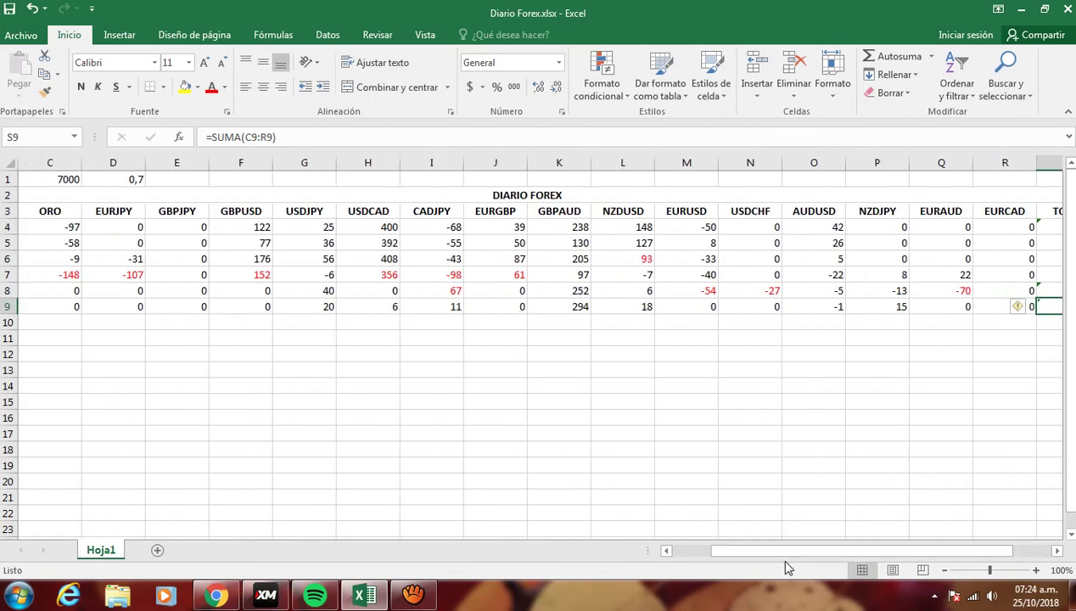
click(435, 401)
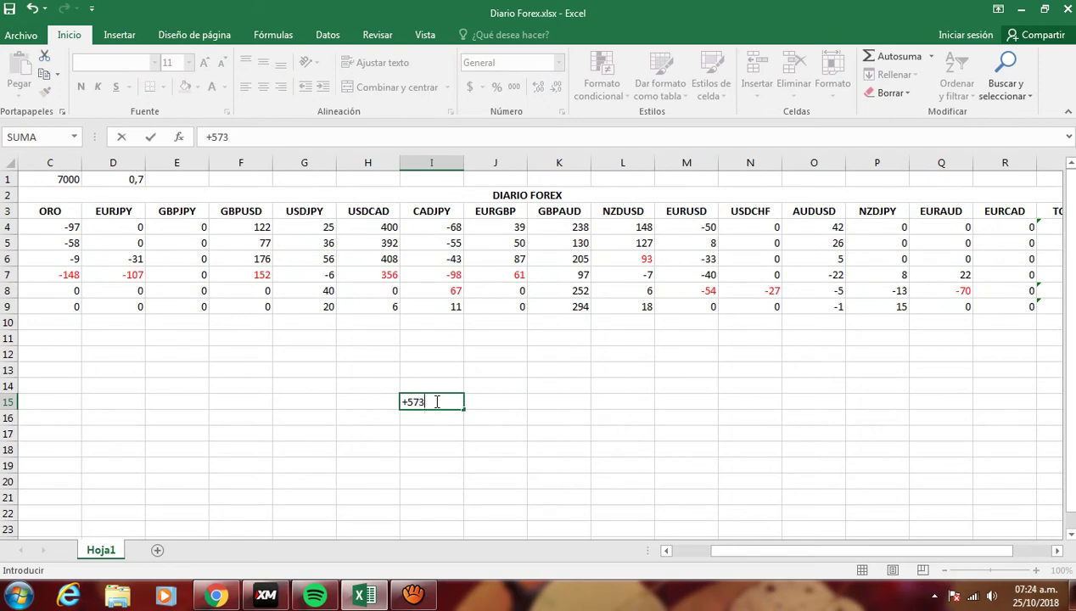
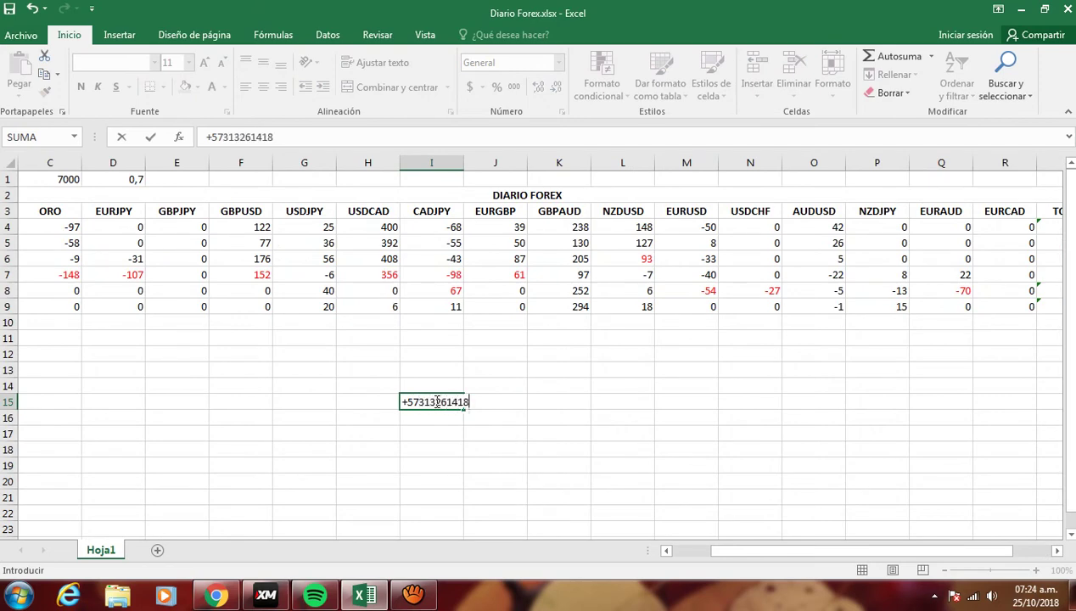
key(Return)
click(437, 401)
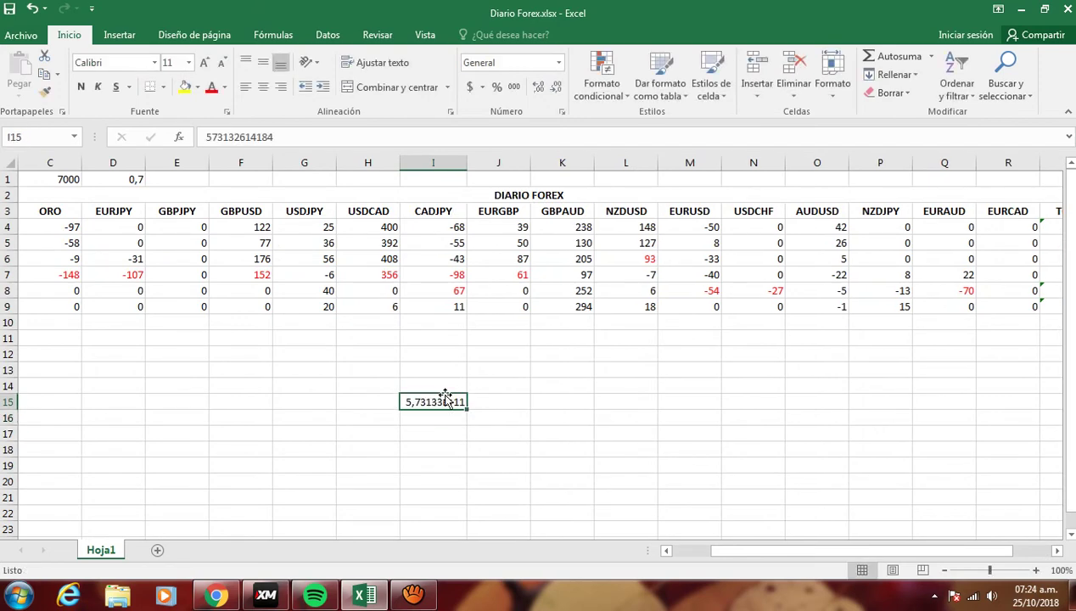
key(Delete)
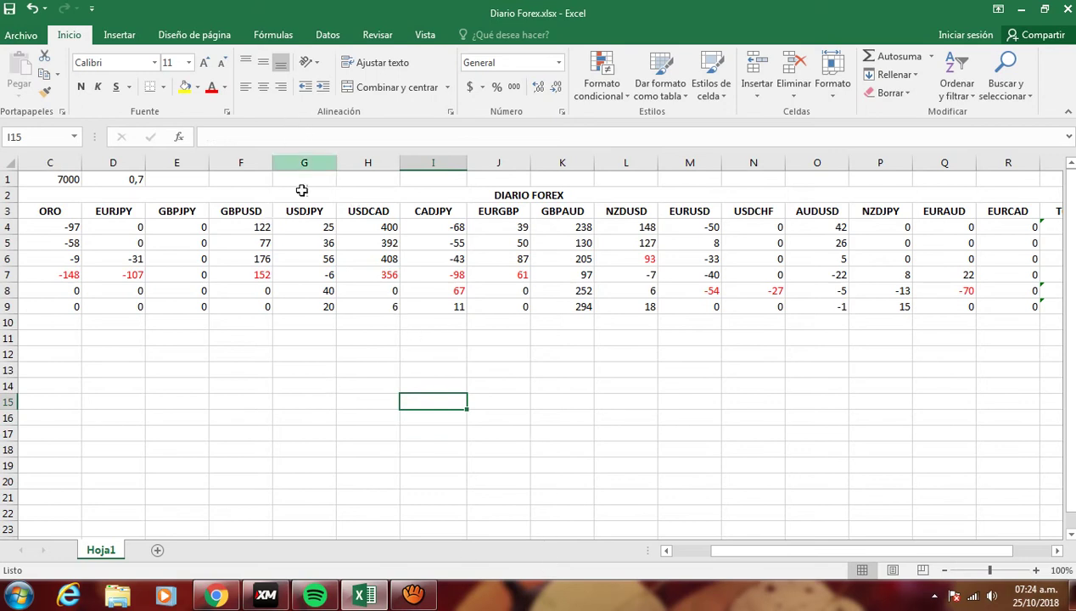
click(217, 137)
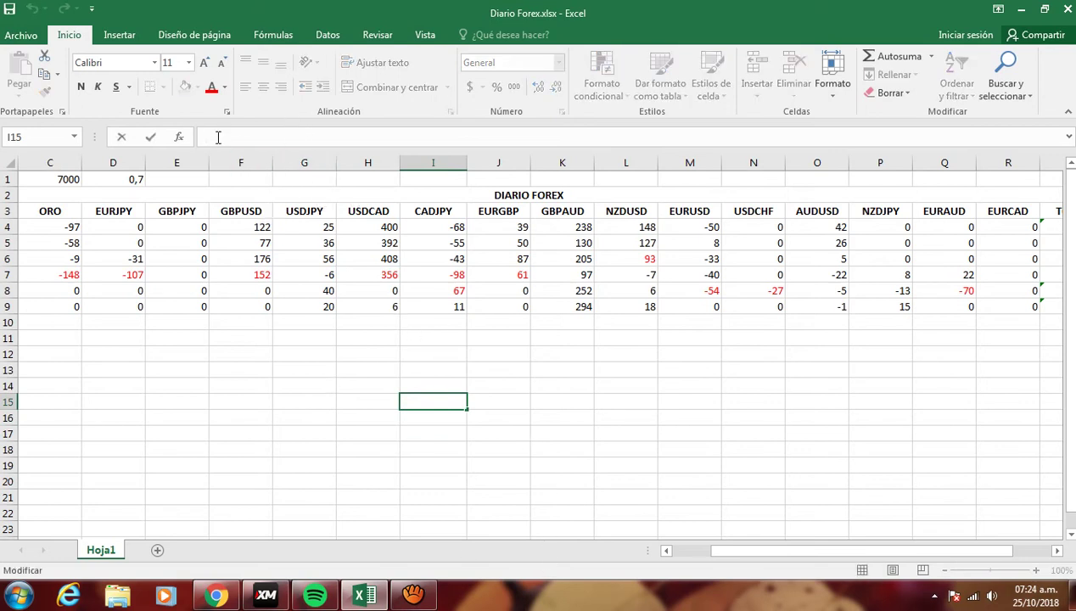
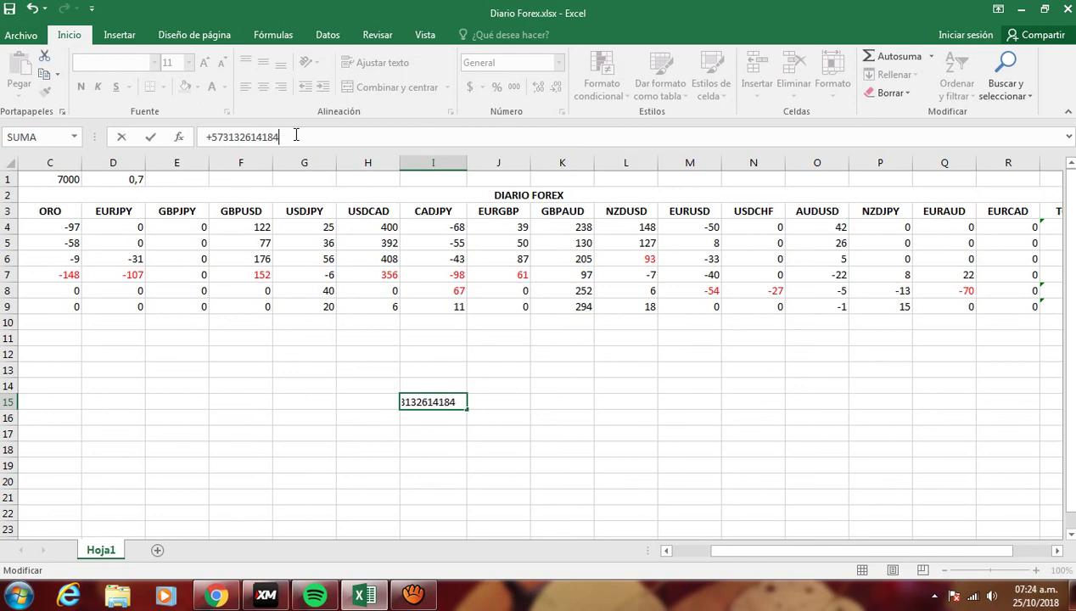
key(Escape)
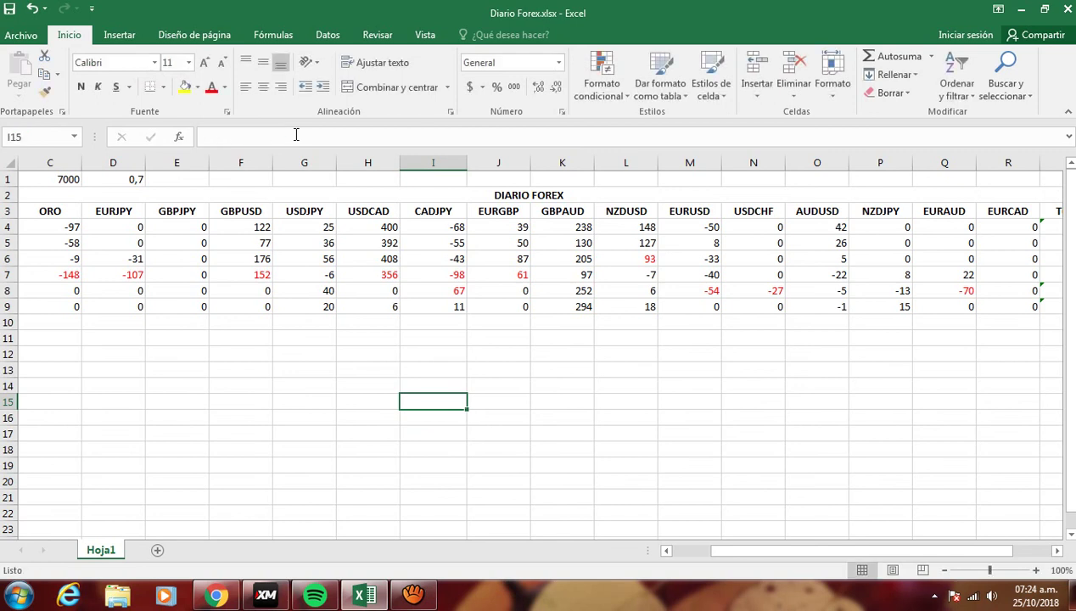